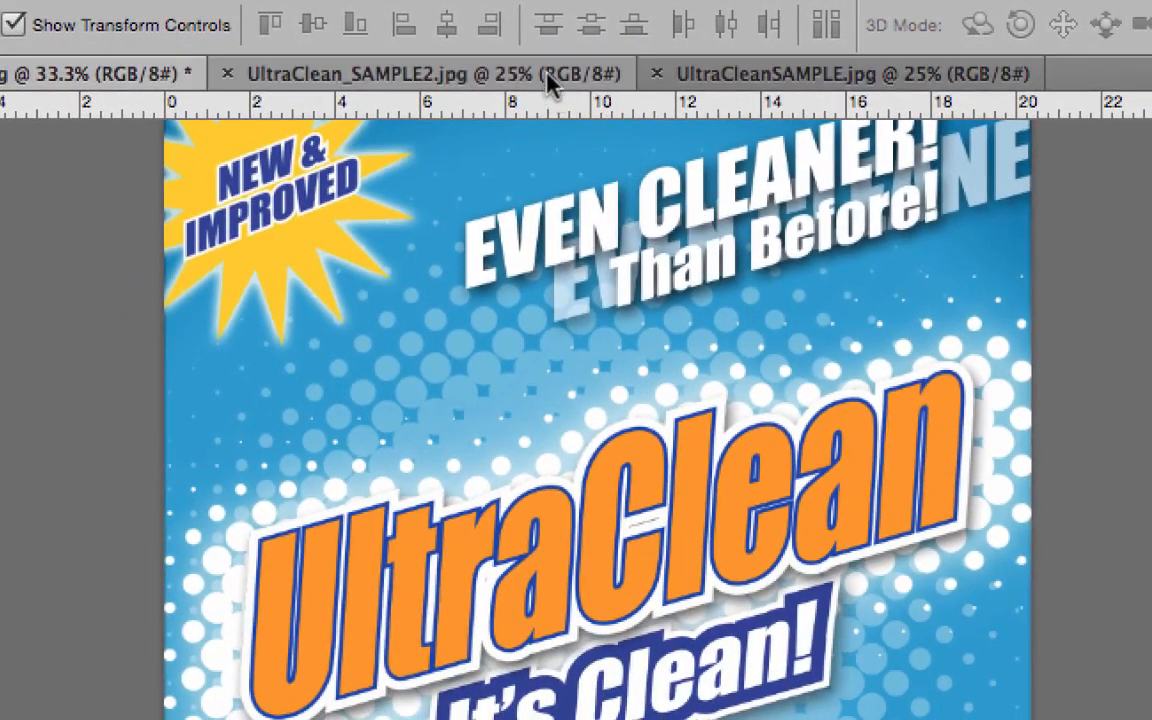
Step: Switch to the UltraClean_SAMPLE2.jpg example and examine its label design down to the lower artwork
click(547, 73)
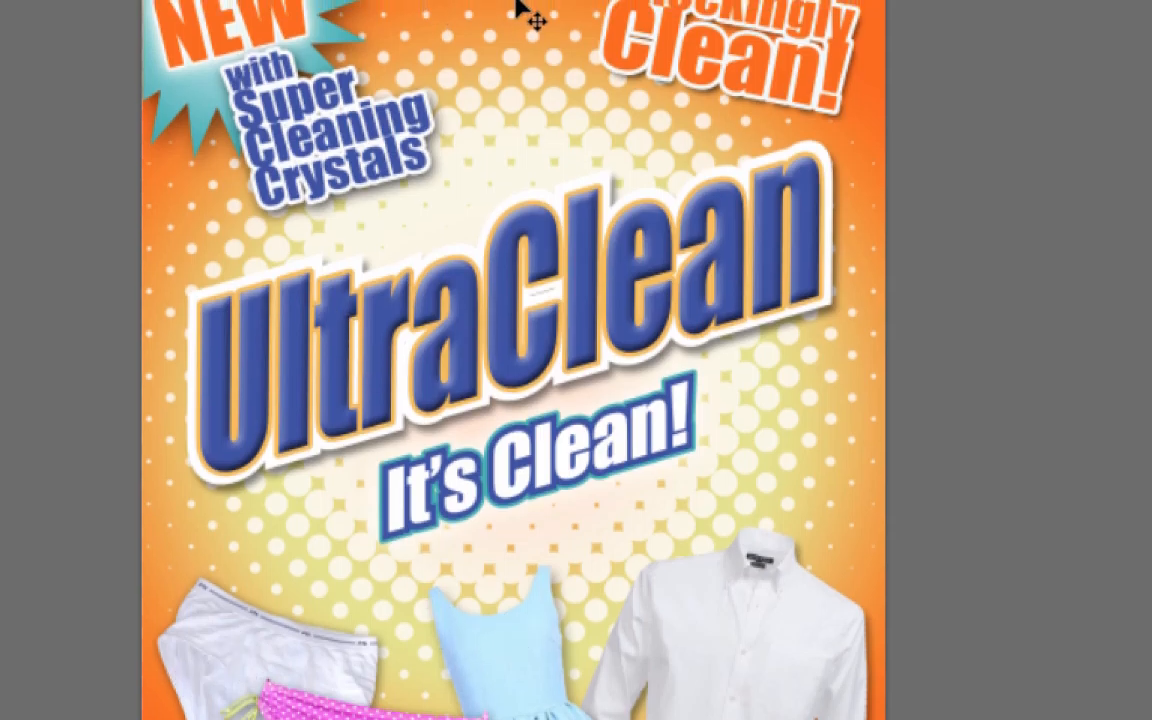
scroll(788, 538, down, 3)
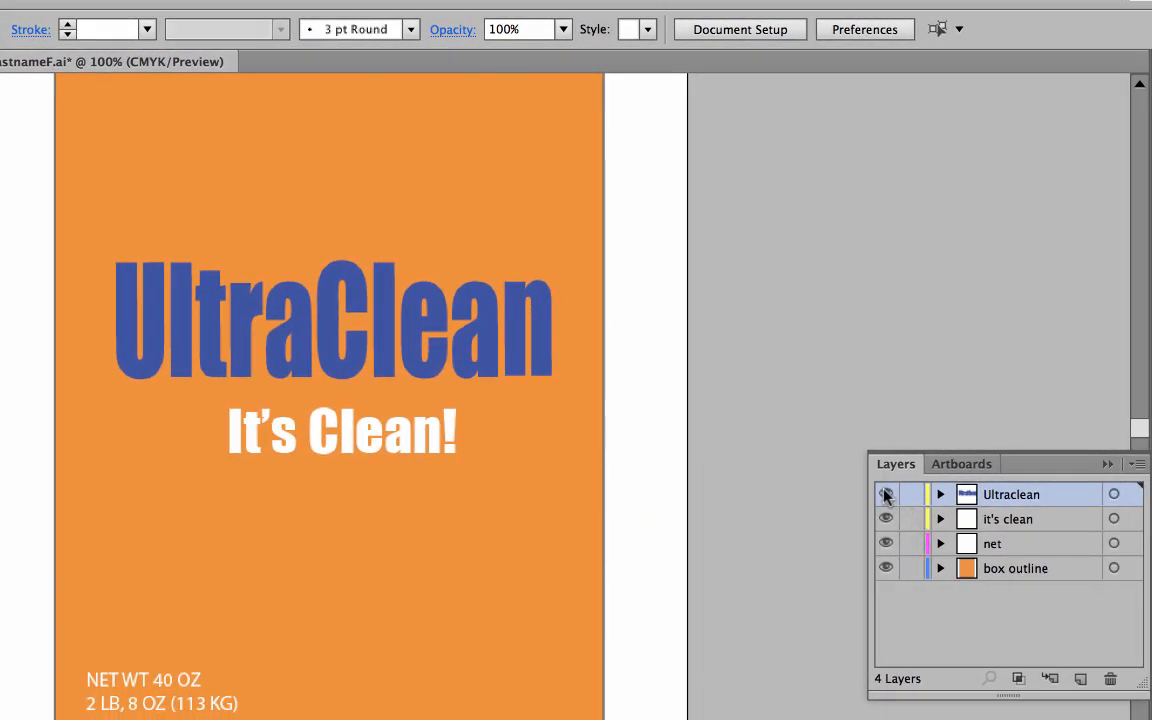
Step: Toggle the visibility of the Ultraclean and it's clean layers off and on to check their contents
click(885, 494)
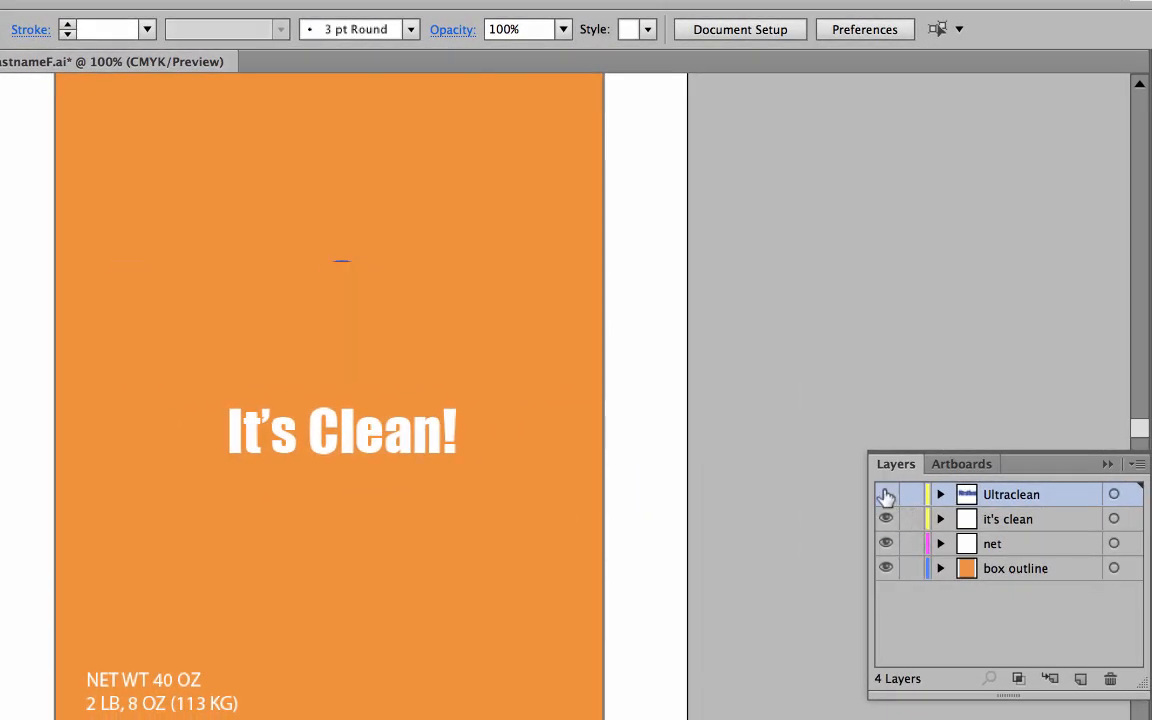
click(886, 496)
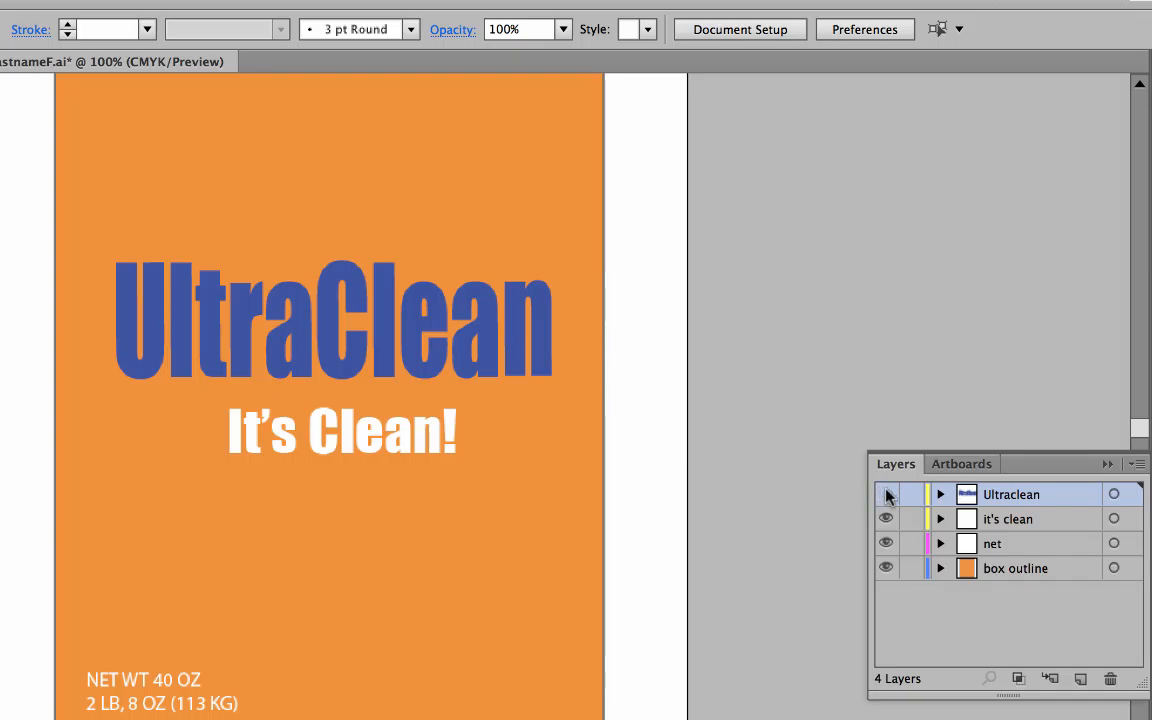
click(886, 495)
click(886, 495)
click(886, 520)
click(886, 520)
Step: Add a new layer above Ultraclean and name it "starburst"
click(1080, 679)
double_click(1012, 492)
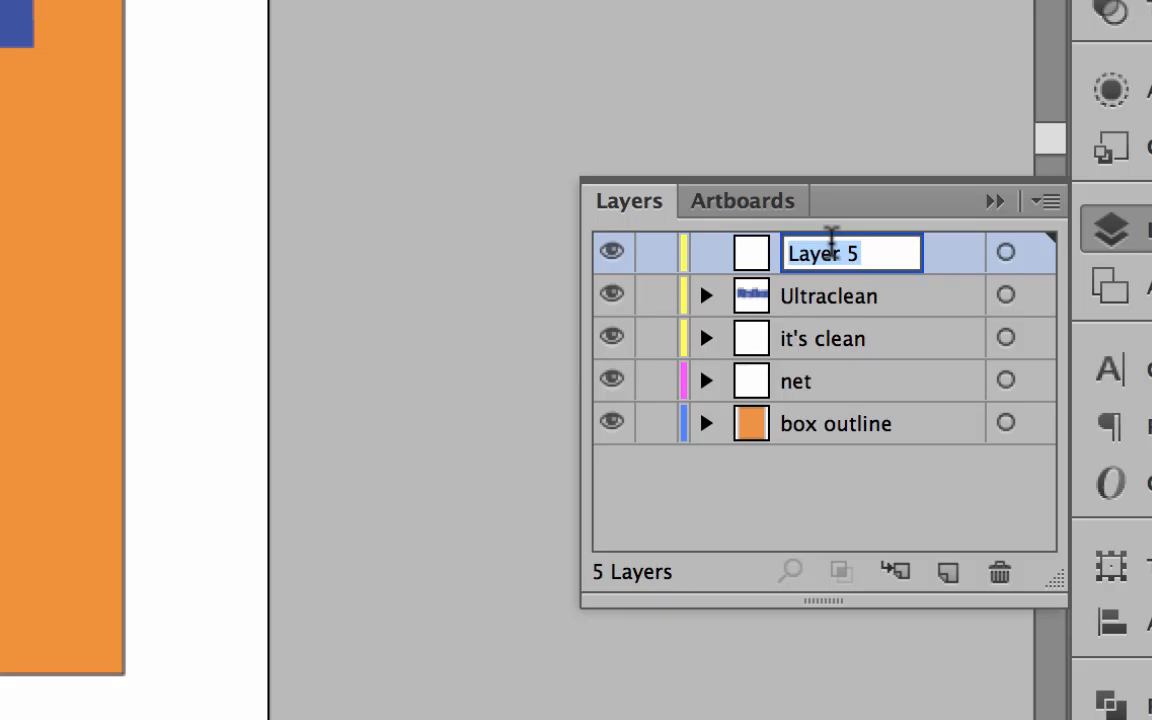
text(starburst)
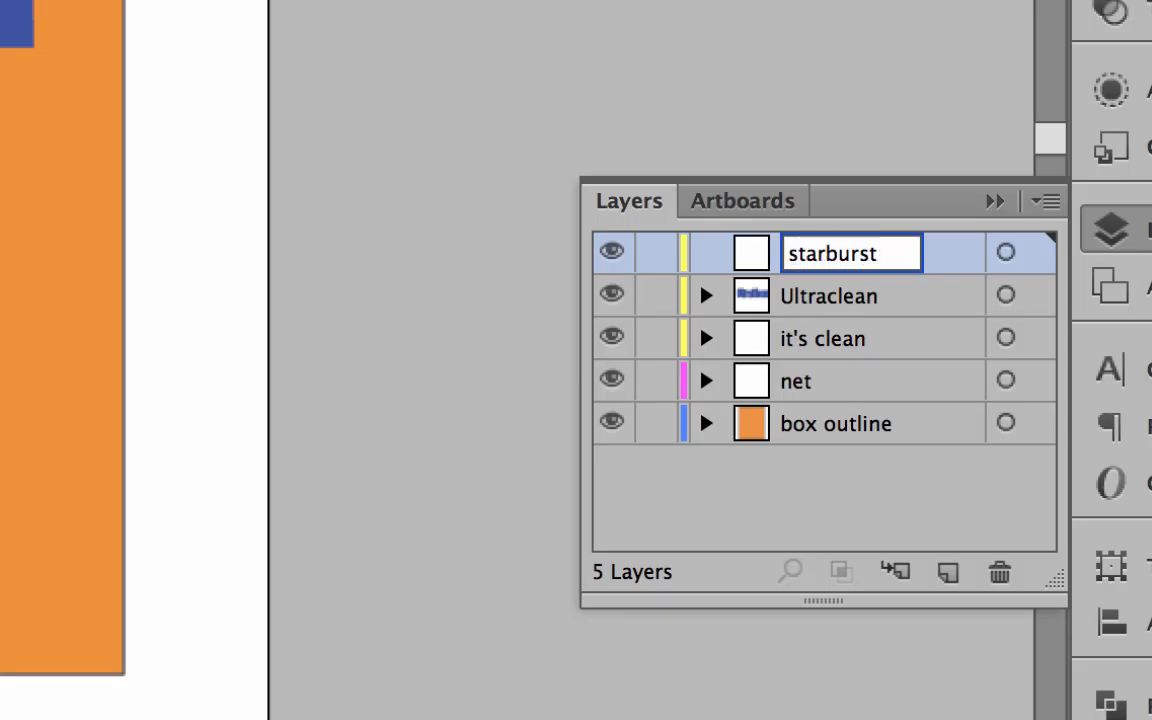
key(Return)
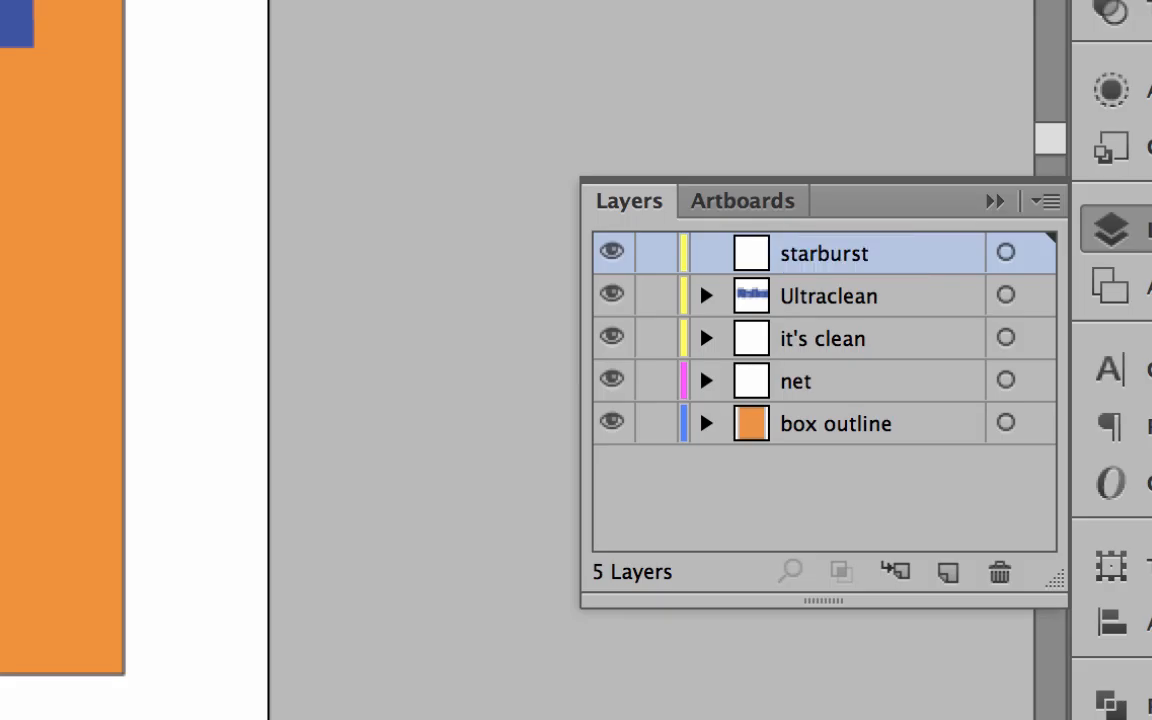
Step: Add another layer above starburst and name it "star text"
click(948, 572)
double_click(825, 250)
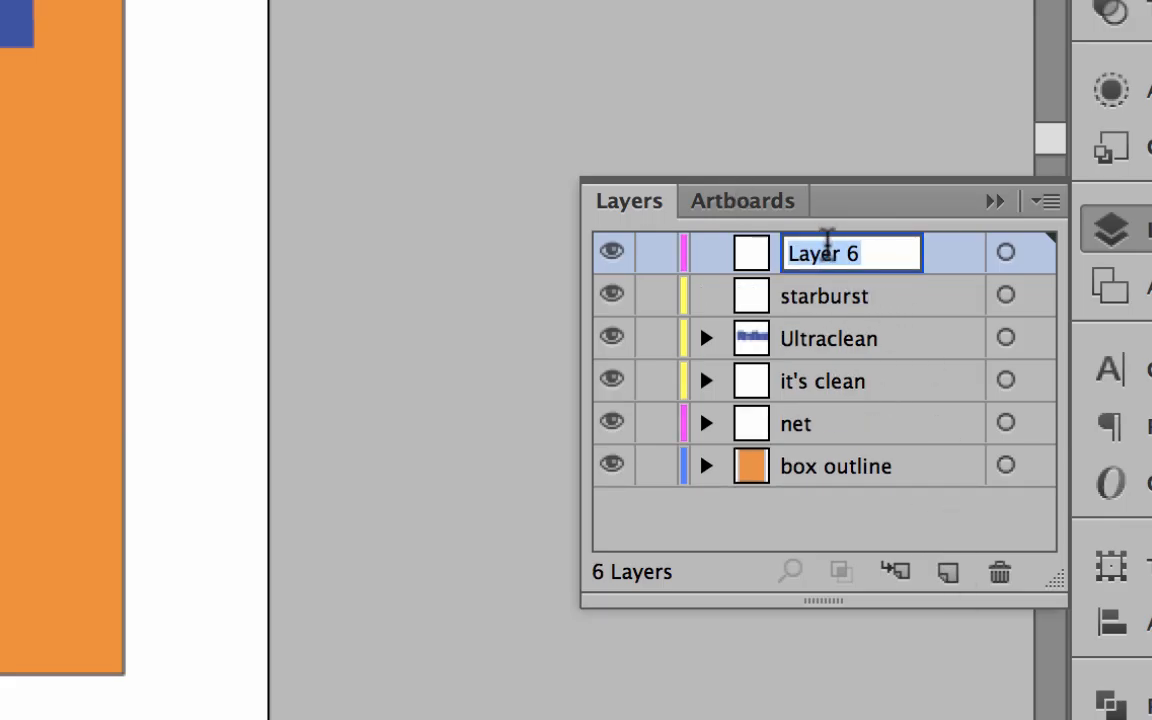
text(star)
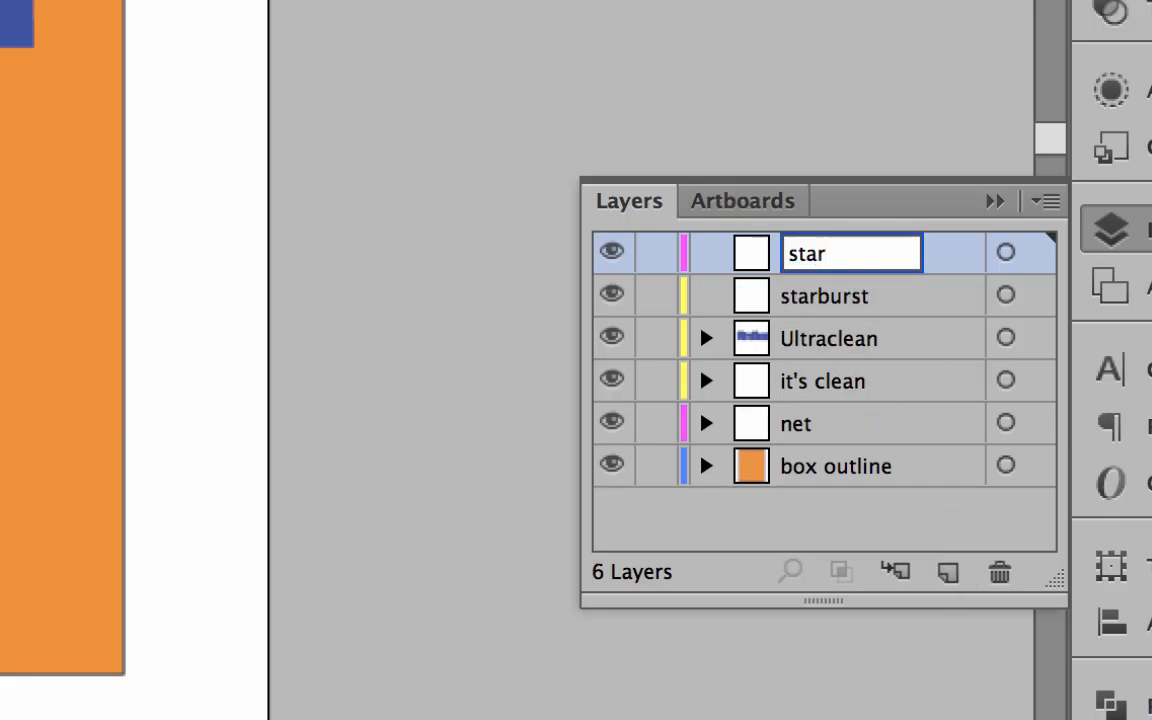
text( text)
key(Return)
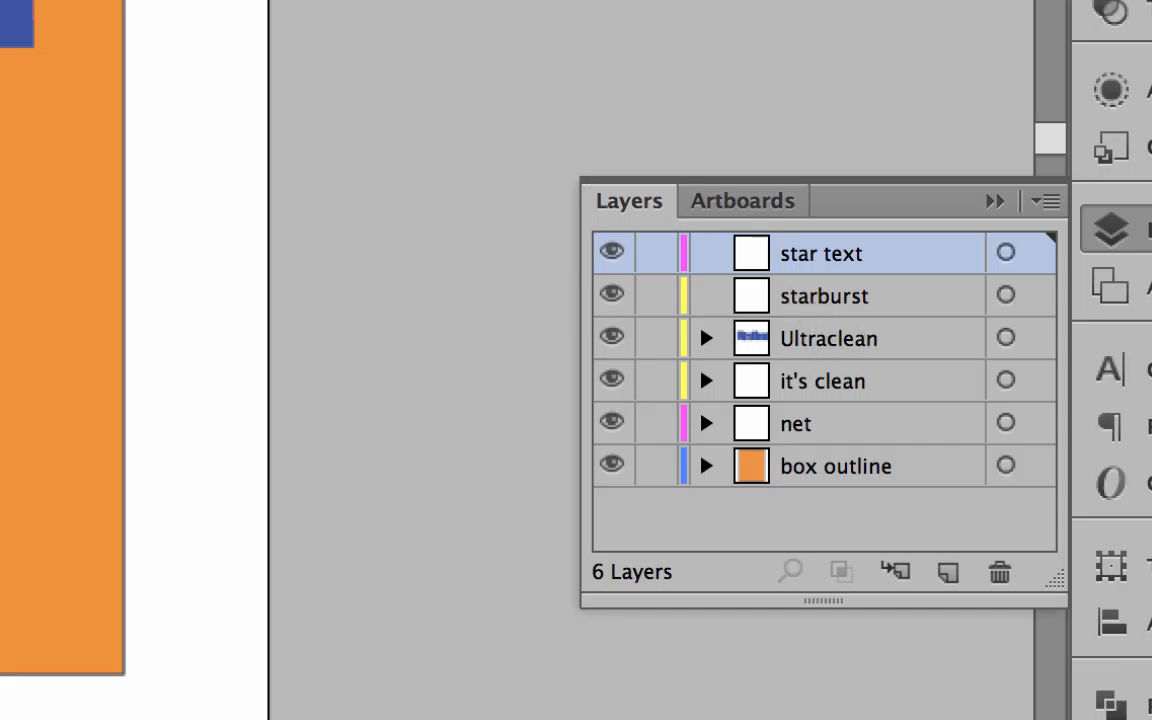
Step: Try rotating the UltraClean text counterclockwise on its layer, and undo the rotation
click(864, 340)
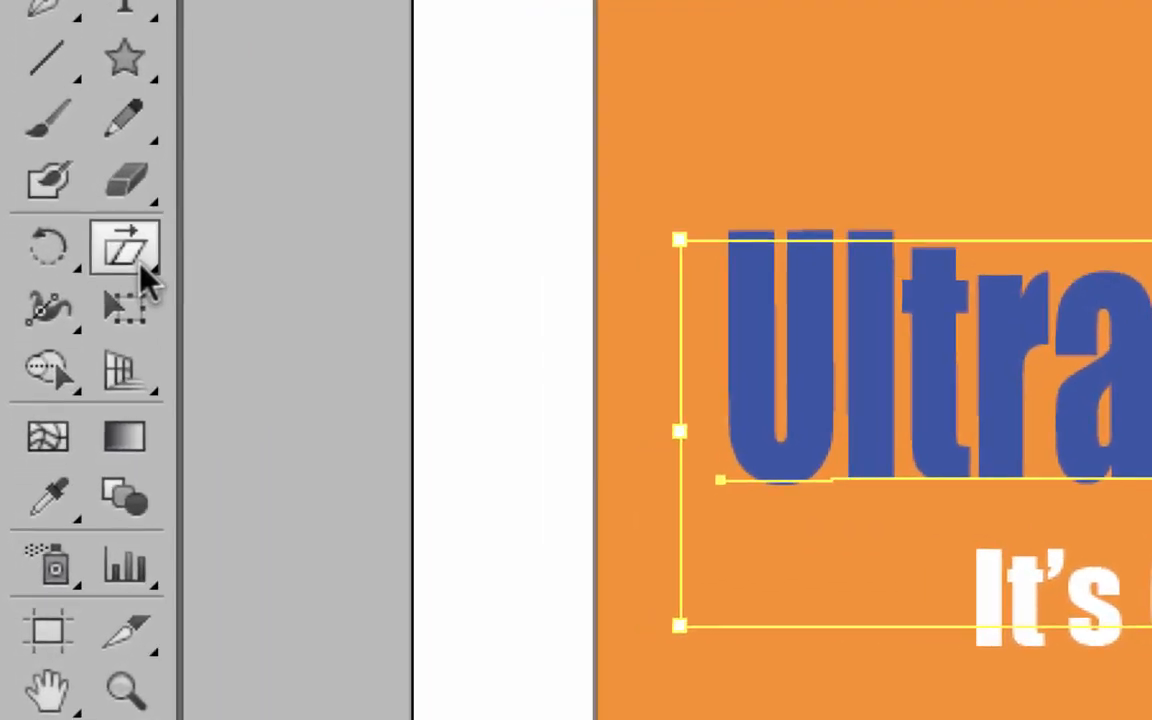
click(76, 412)
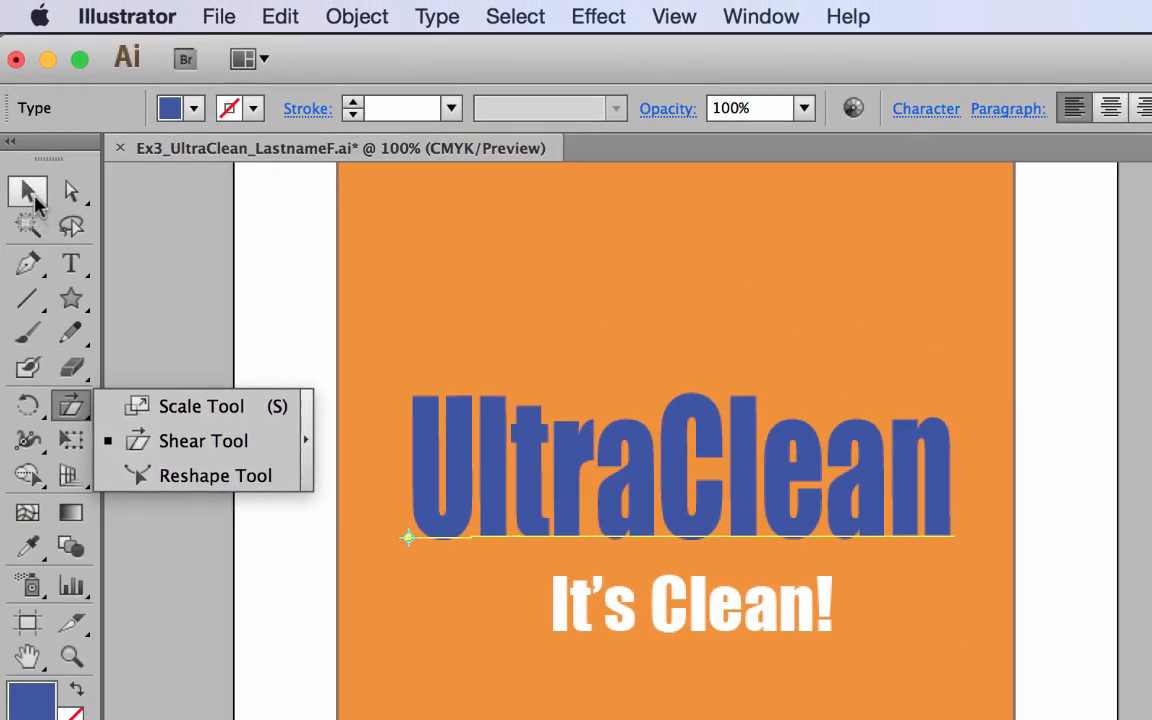
key(Escape)
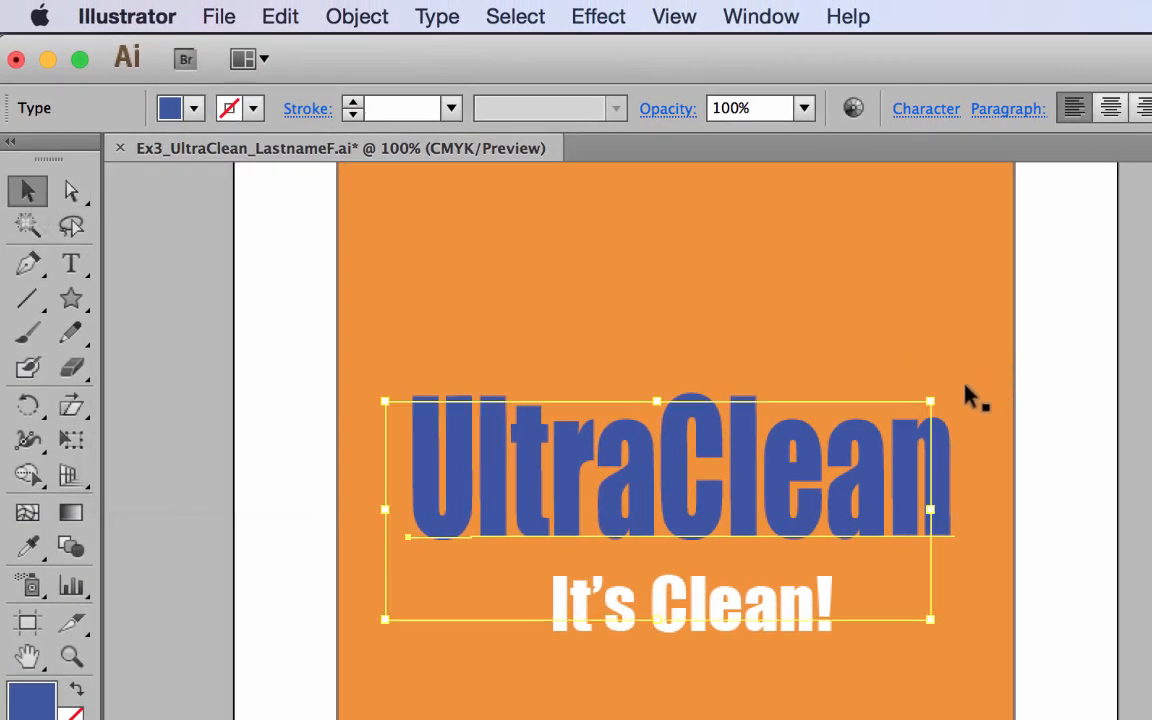
drag(944, 391, 916, 298)
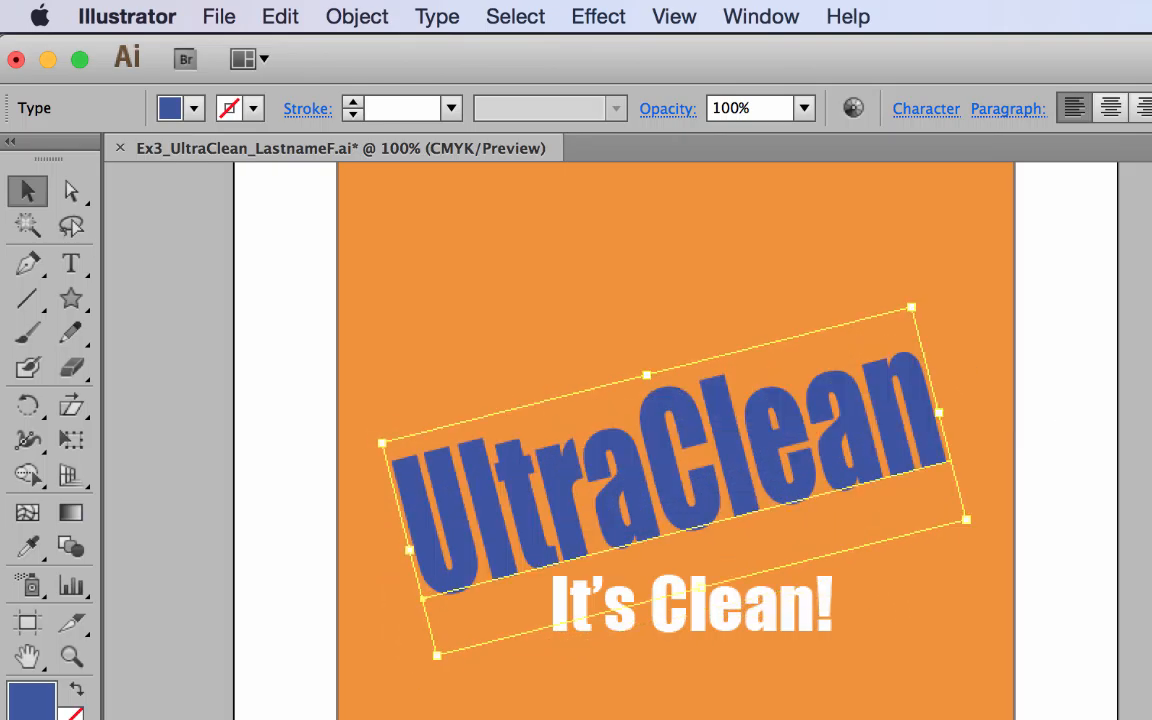
key(ctrl+z)
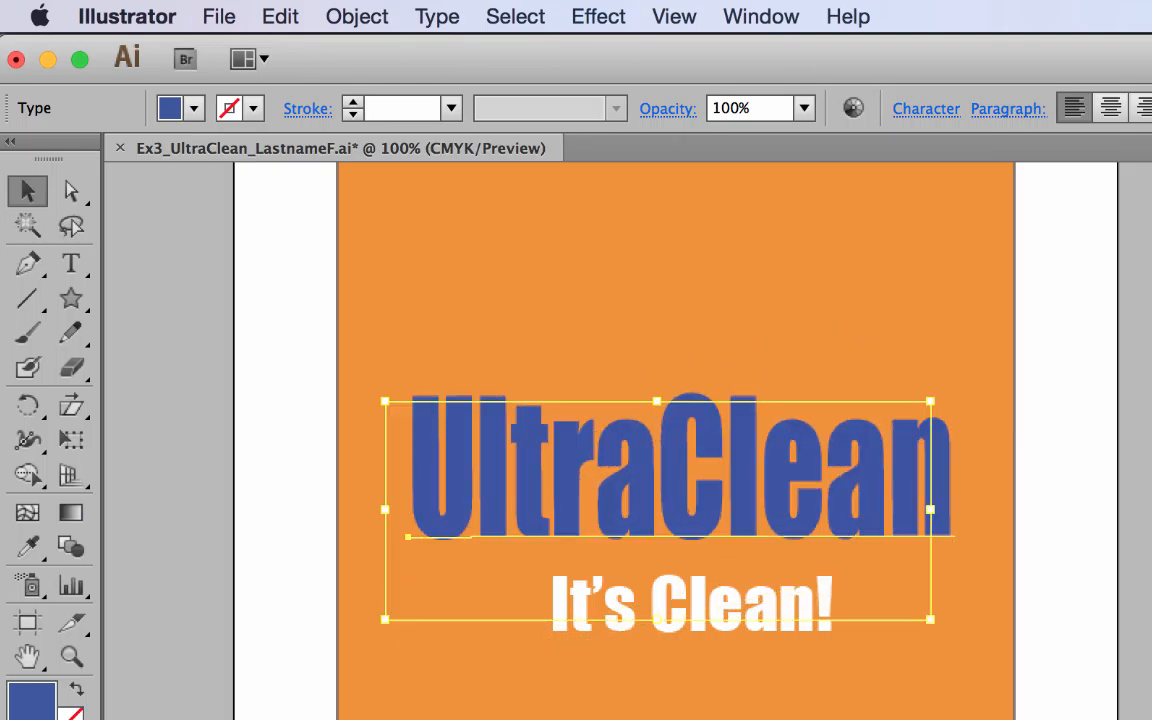
Step: Try shearing the UltraClean text about a reference point at its centre, and undo the distortion
click(76, 408)
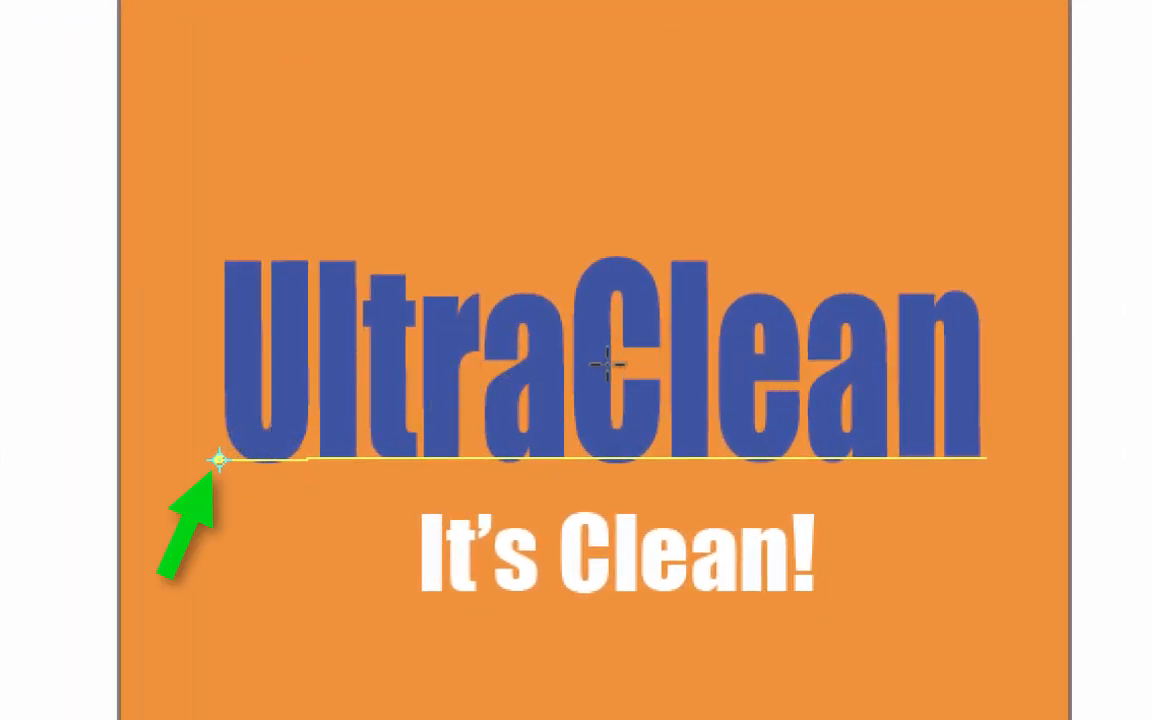
click(606, 363)
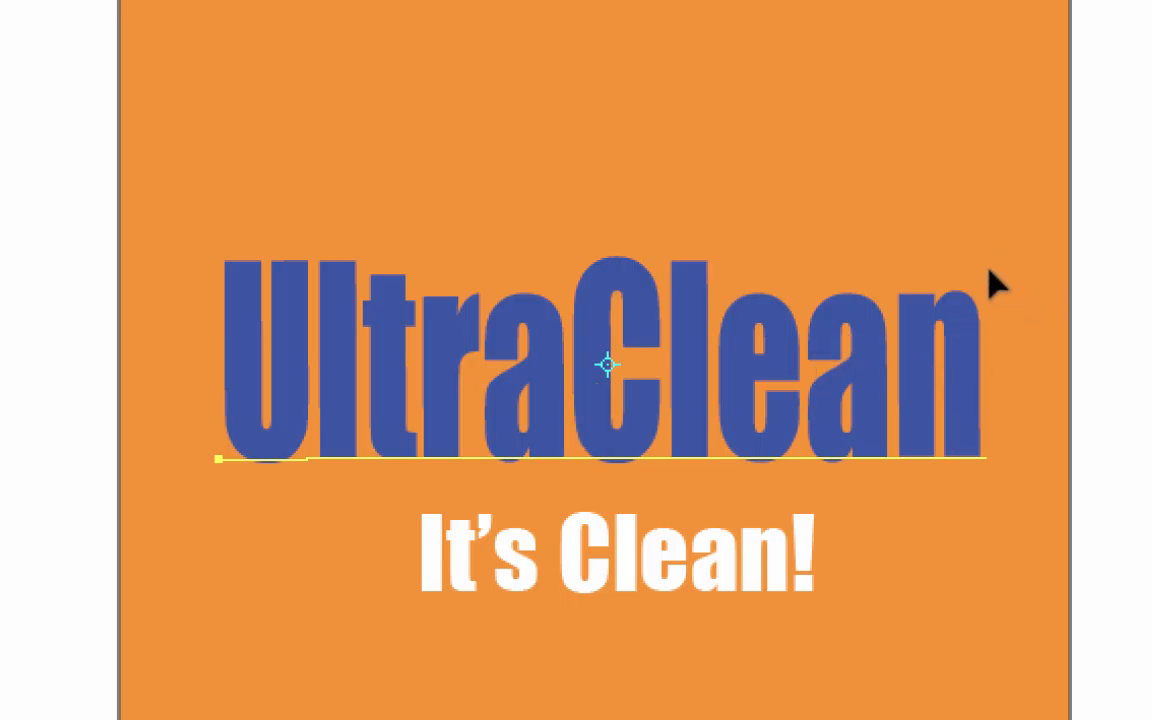
drag(990, 273, 612, 198)
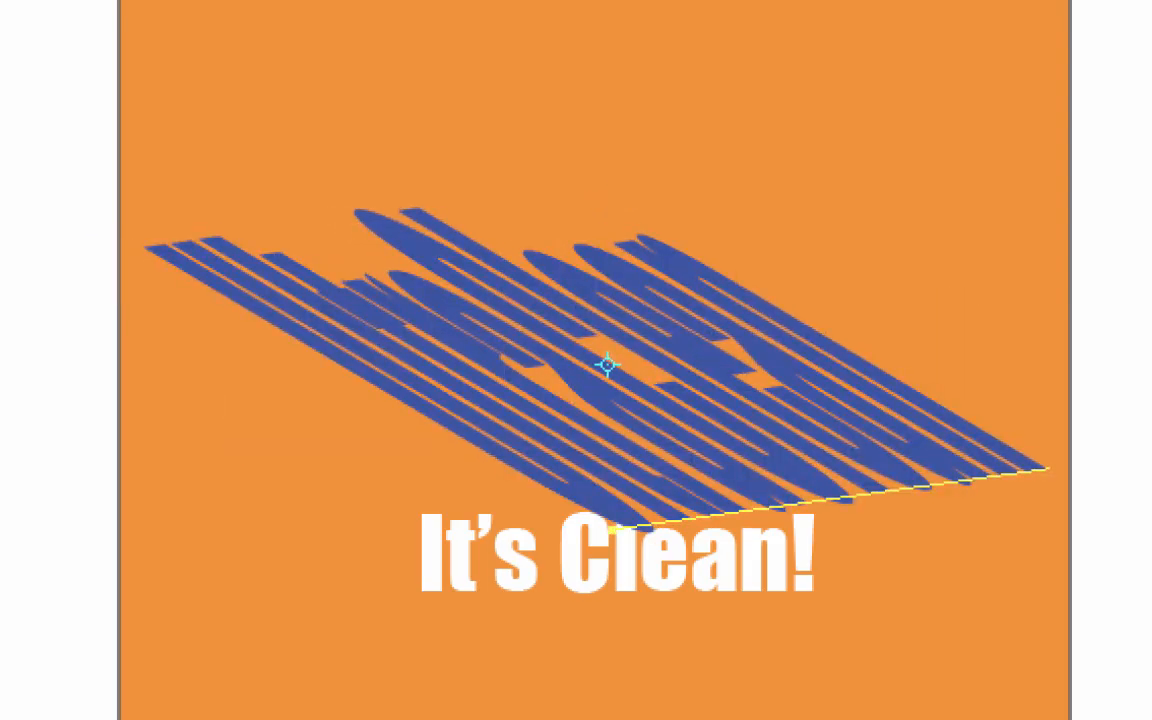
key(ctrl+z)
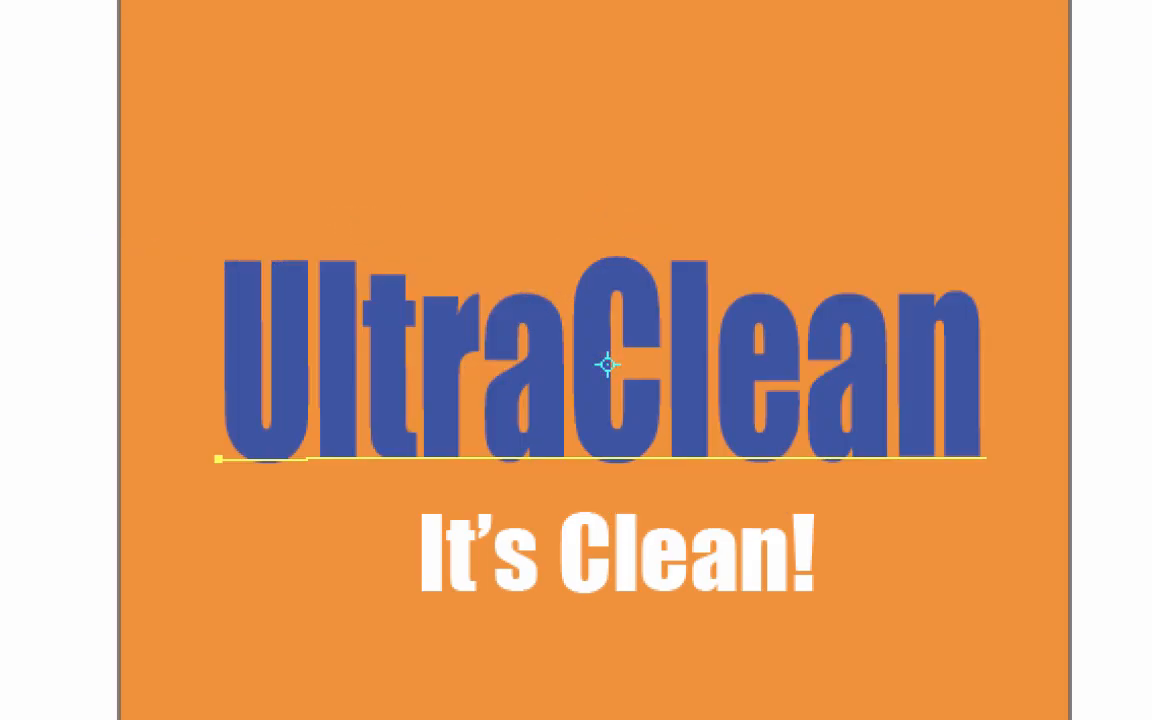
Step: Shear the UltraClean text vertically from its lower-left corner so the word slants upward to the right
click(224, 456)
drag(990, 249, 990, 64)
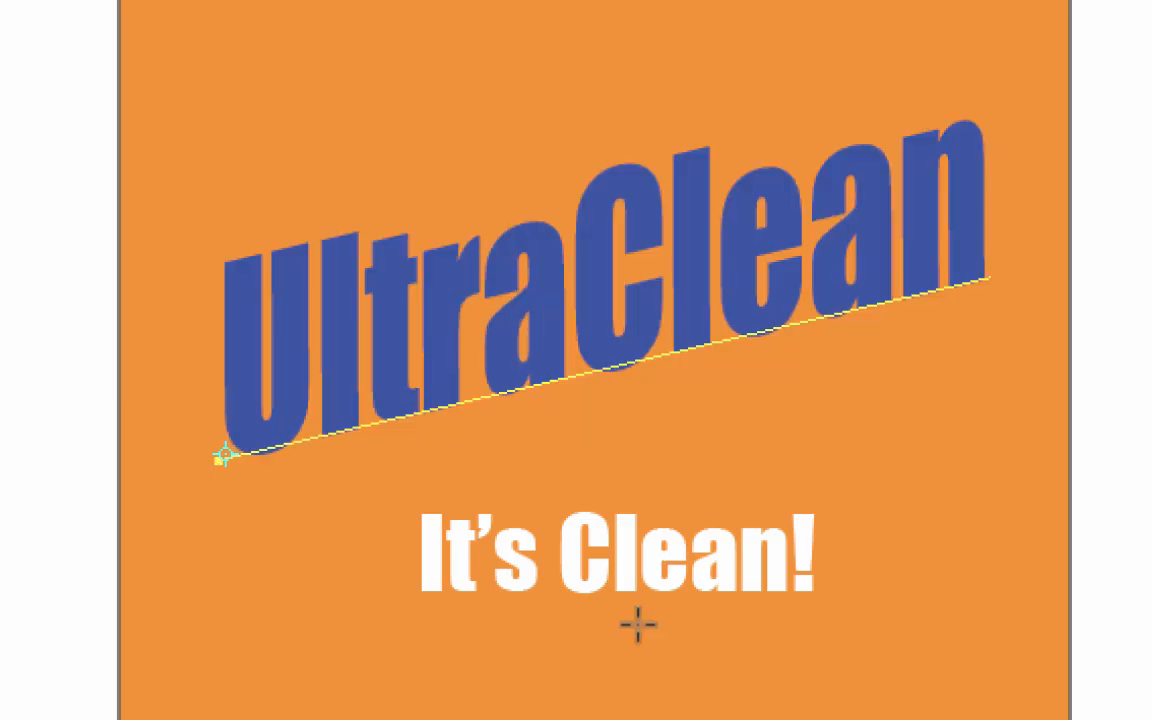
key(v)
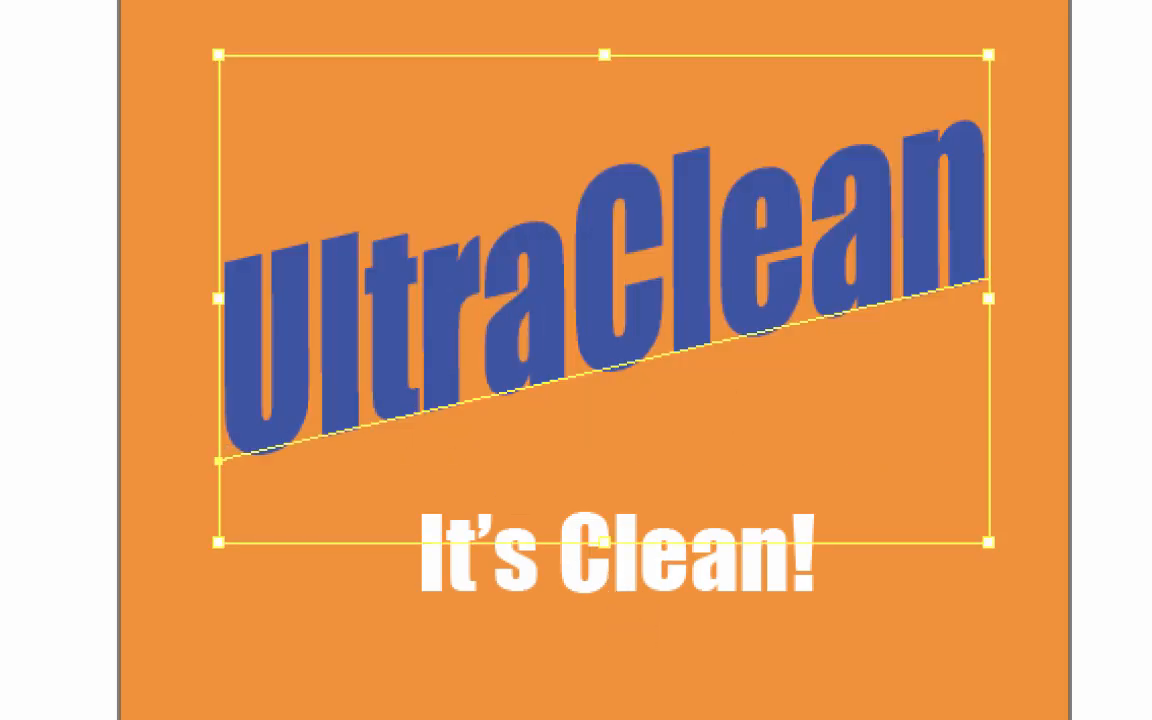
Step: Shear the "It's Clean!" text upward to match the UltraClean slant and move it close beneath the brand name
click(763, 560)
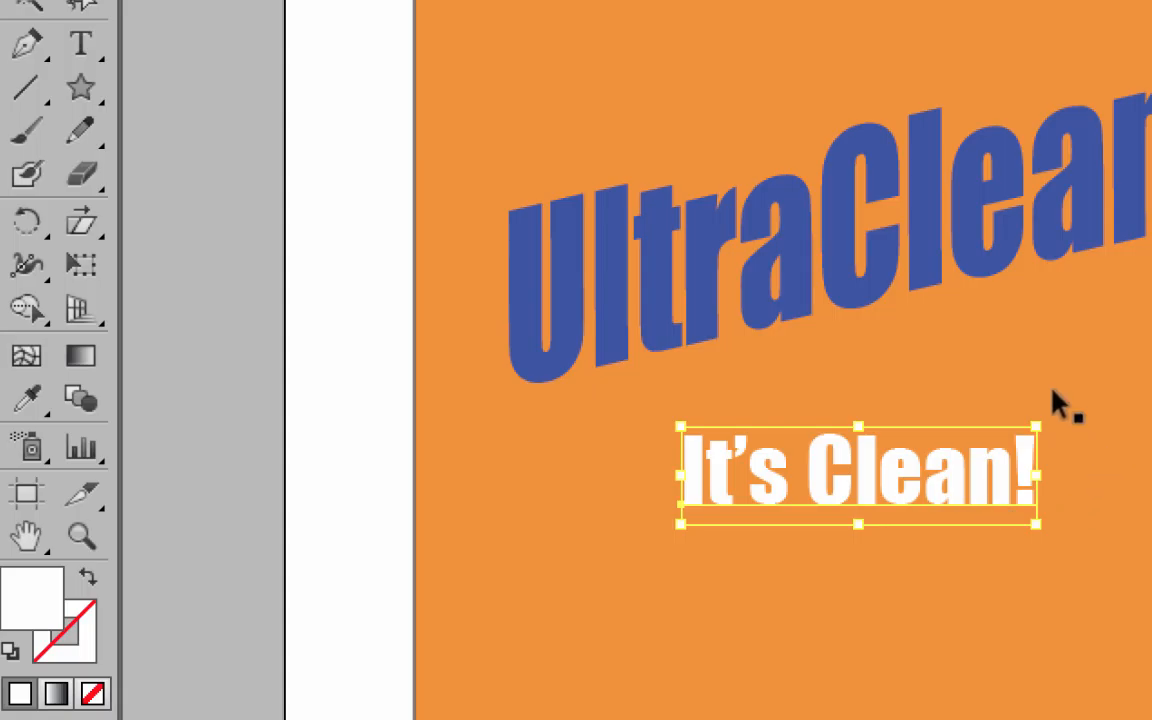
drag(892, 481, 895, 448)
click(82, 222)
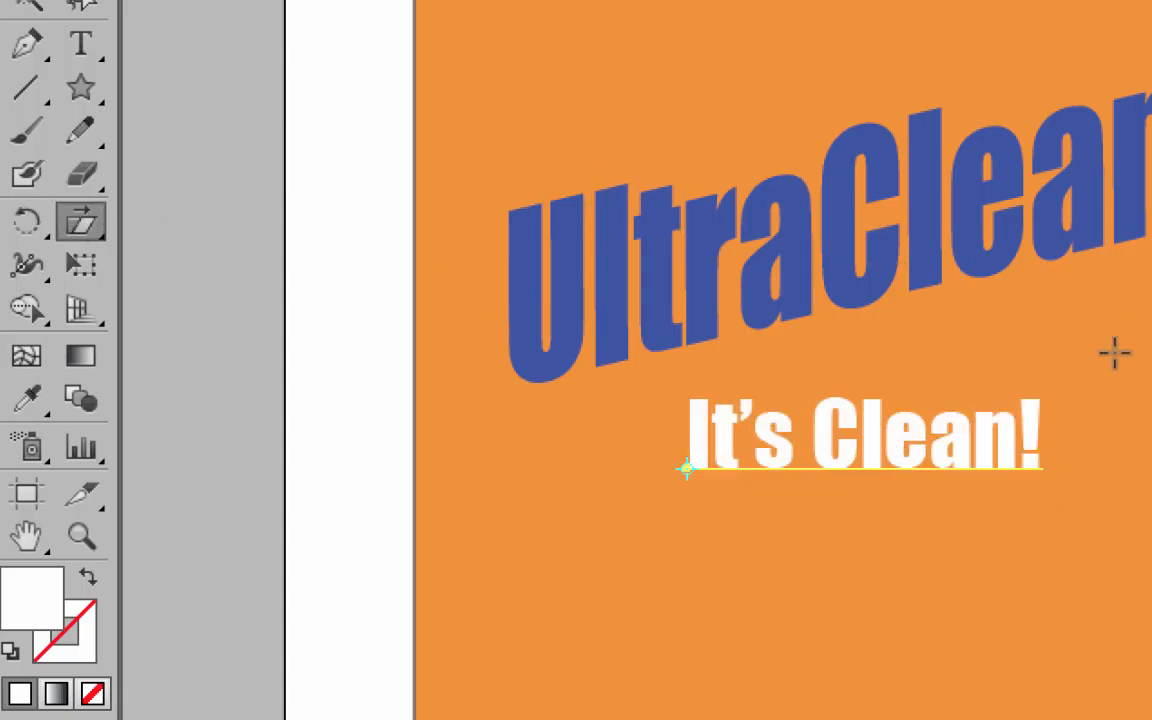
drag(1115, 352, 1077, 256)
drag(1077, 253, 1080, 278)
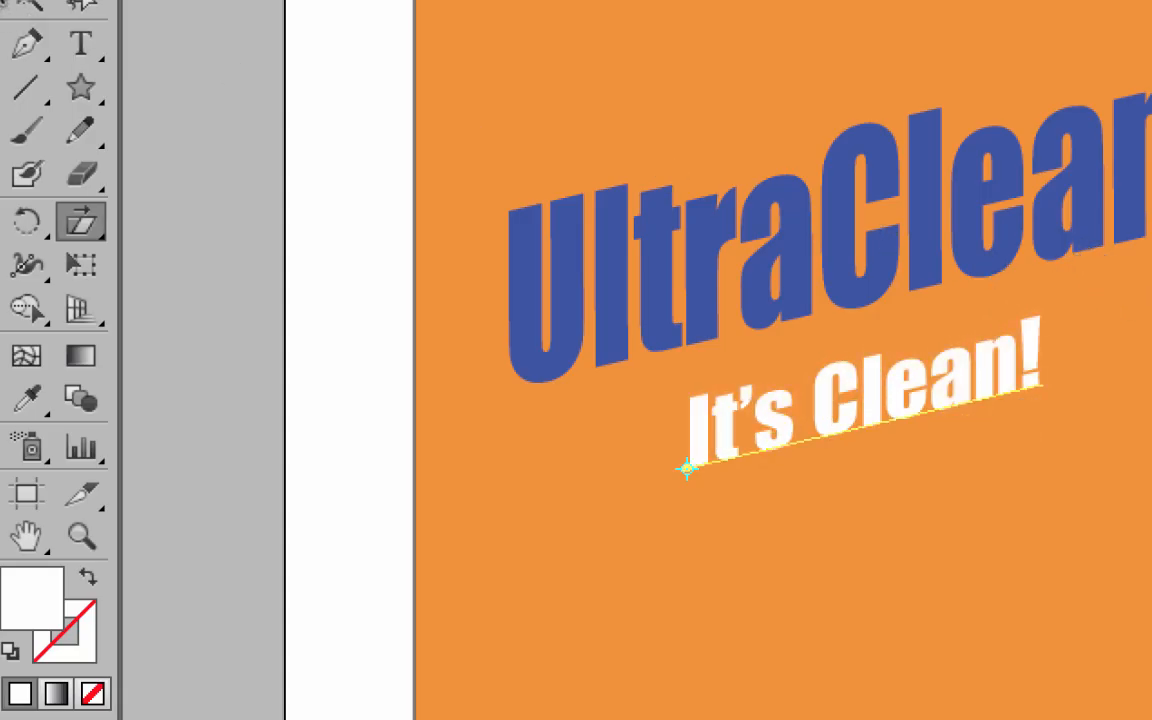
key(v)
mouse_move(917, 406)
mouse_down()
mouse_move(931, 375)
mouse_move(920, 384)
mouse_up()
key(super+shift+a)
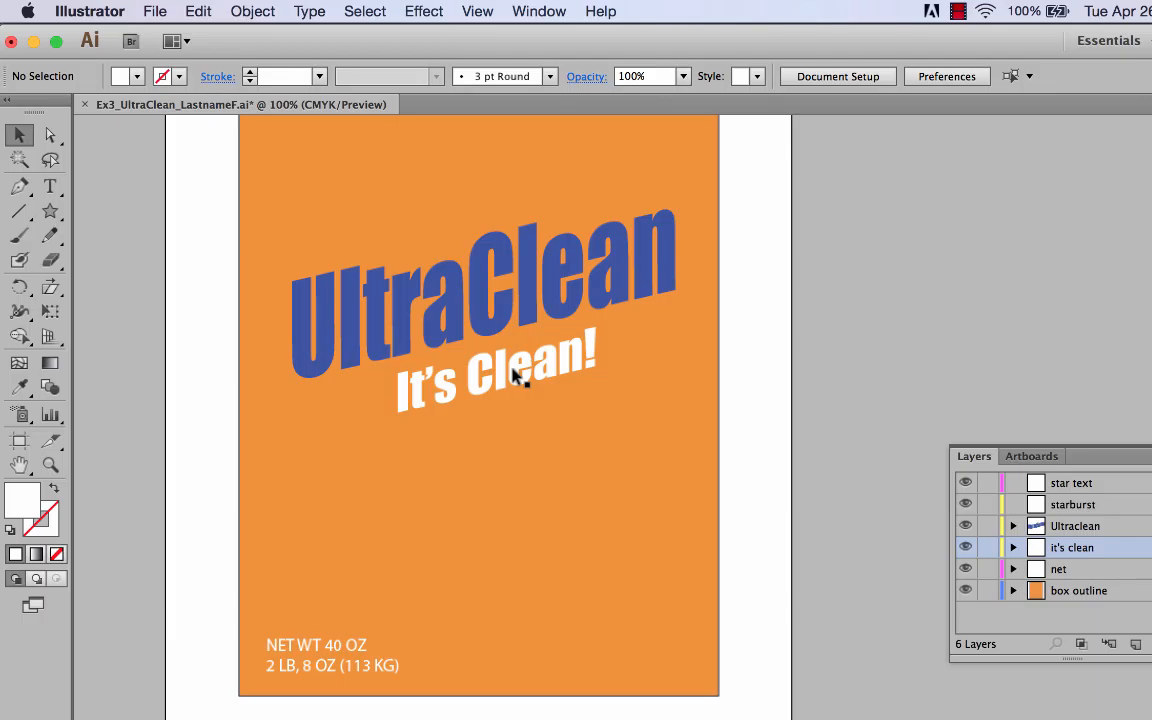
Step: On the starburst layer, start drawing a star centred near the orange box's upper-left corner, adjusting it to about 16 points
scroll(512, 466, up, 5)
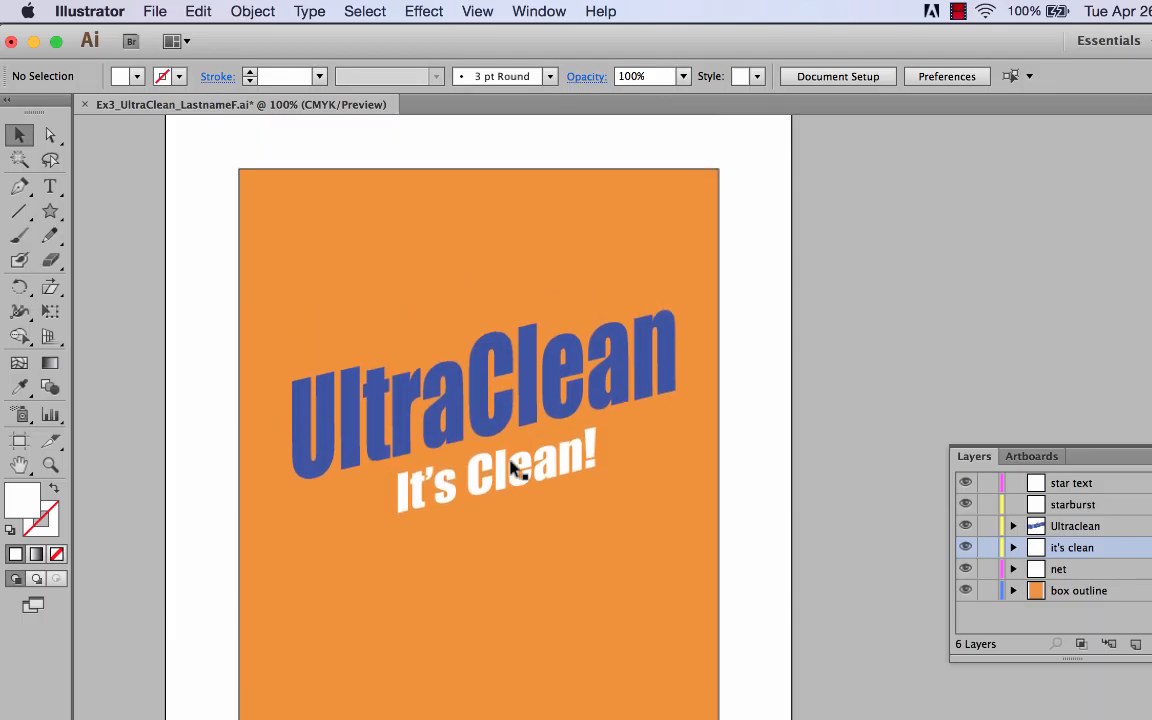
click(1100, 506)
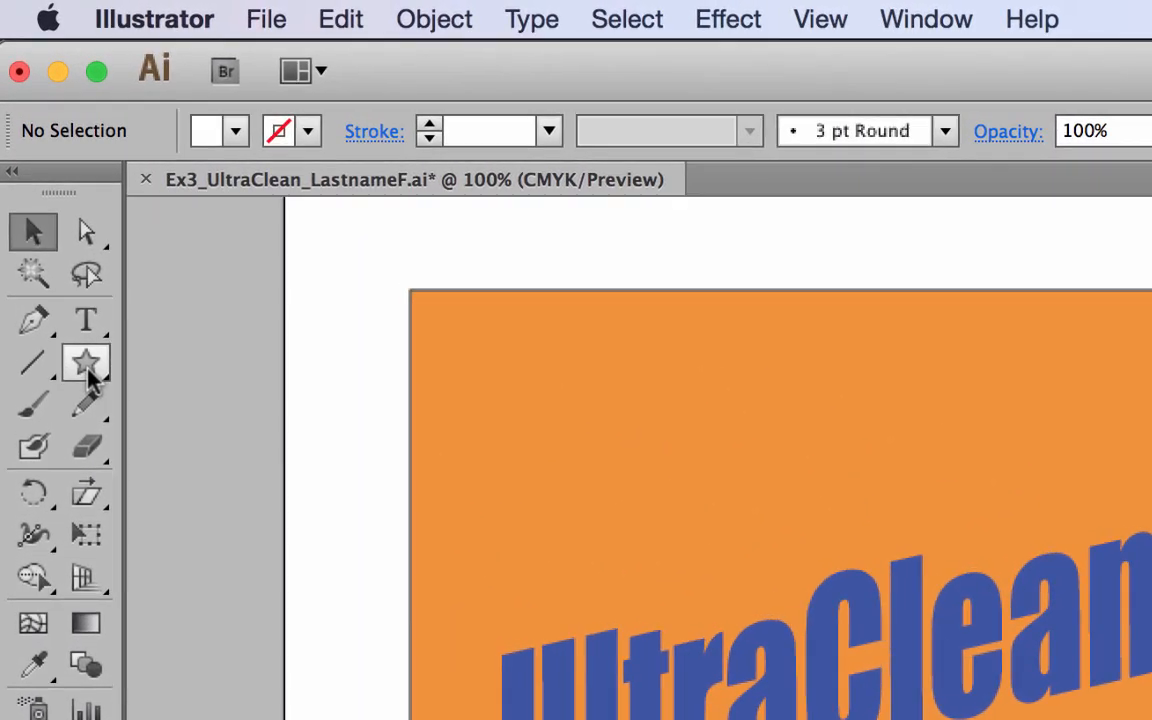
click(51, 214)
drag(88, 377, 285, 532)
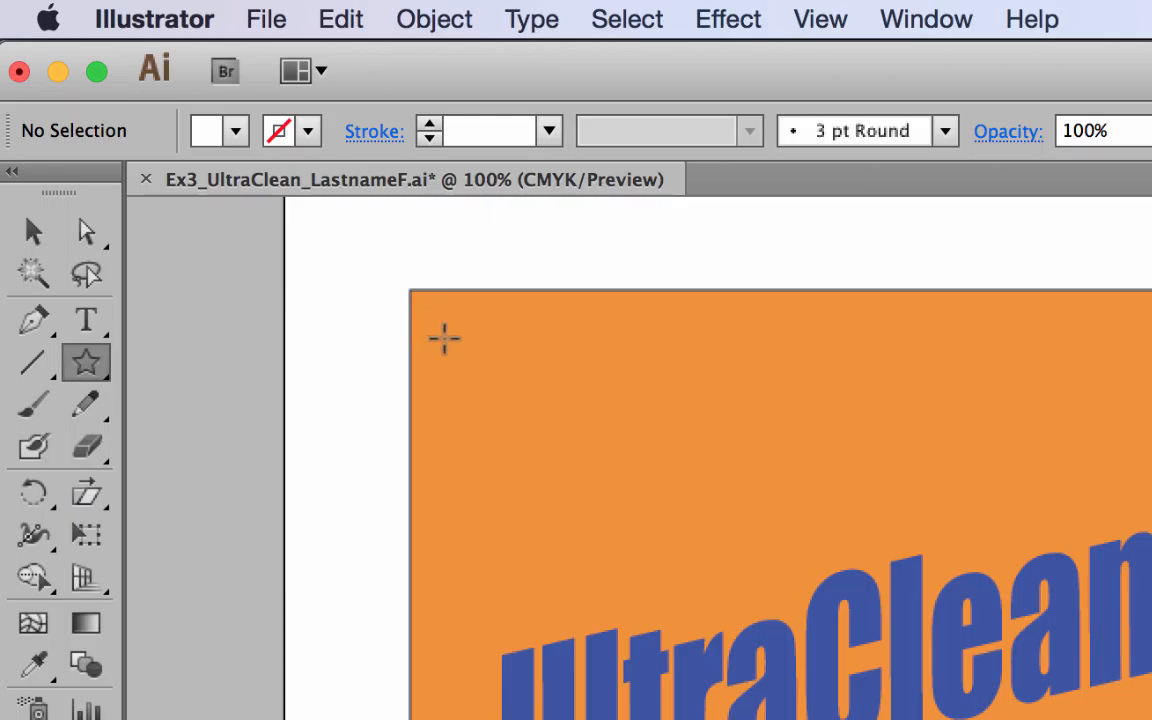
drag(458, 339, 586, 478)
key(Up)
key(Up)
key(Up)
key(Up)
key(Up)
key(Up)
key(Up)
key(Up)
key(Down)
key(Down)
key(Down)
key(Down)
key(Down)
key(Down)
key(Down)
key(Down)
key(Down)
key(Down)
key(Down)
key(Down)
key(Down)
key(Down)
key(Down)
key(Down)
key(Up)
key(Up)
key(Up)
key(Up)
key(Up)
key(Up)
key(Up)
key(Up)
key(Up)
key(Up)
key(Up)
key(Up)
key(Up)
key(Up)
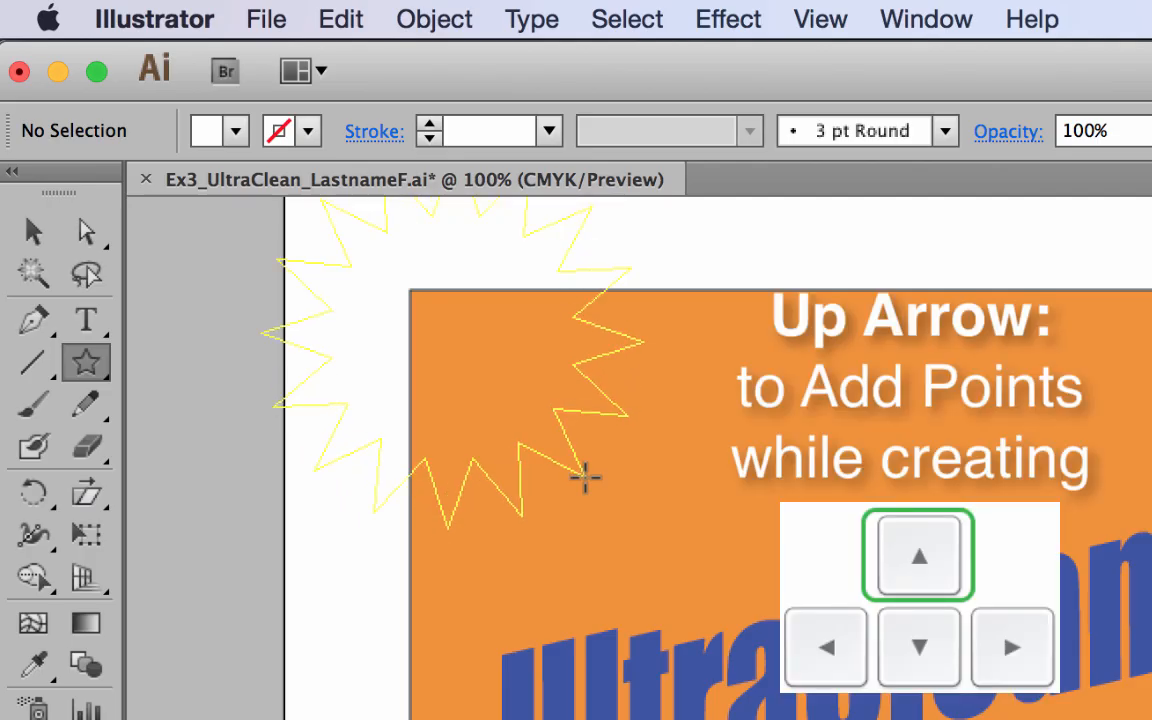
Step: Enlarge the star being drawn with longer, narrower spikes, raise it to about 20 points, and complete the shape
drag(586, 478, 572, 548)
key(Up)
key(Up)
key(Up)
key(Up)
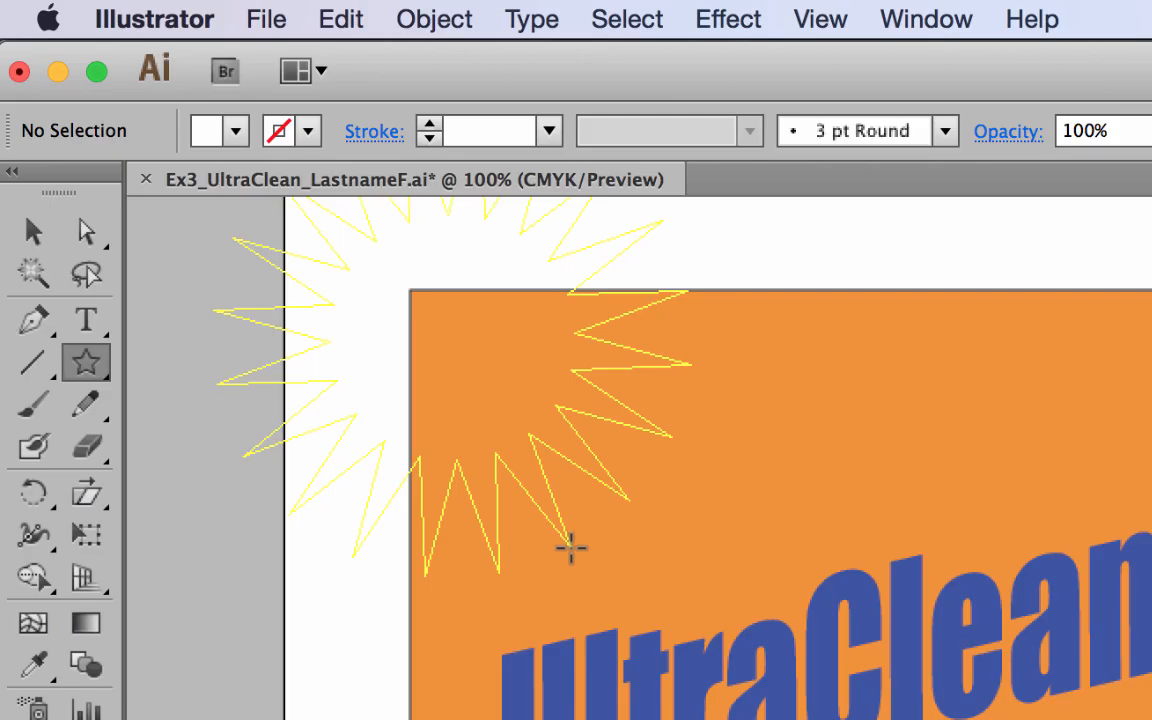
drag(572, 548, 571, 546)
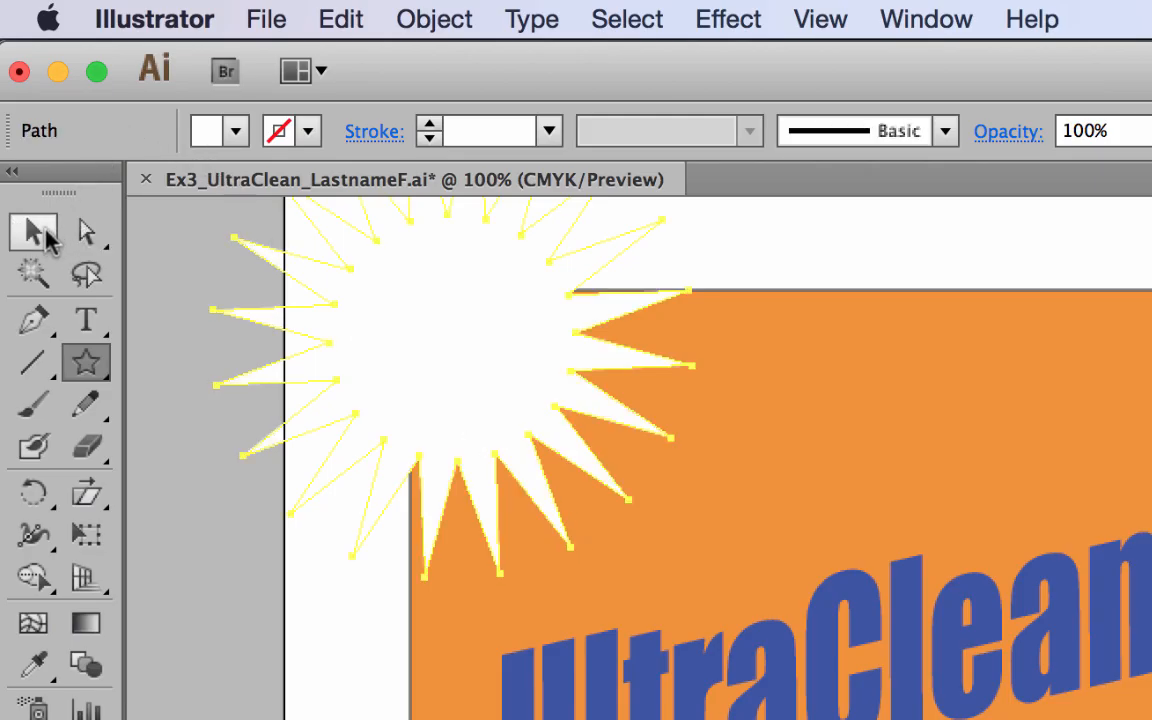
Step: Fill the starburst with the yellow swatch and shift it slightly to the right and down over the box corner
click(40, 234)
click(236, 131)
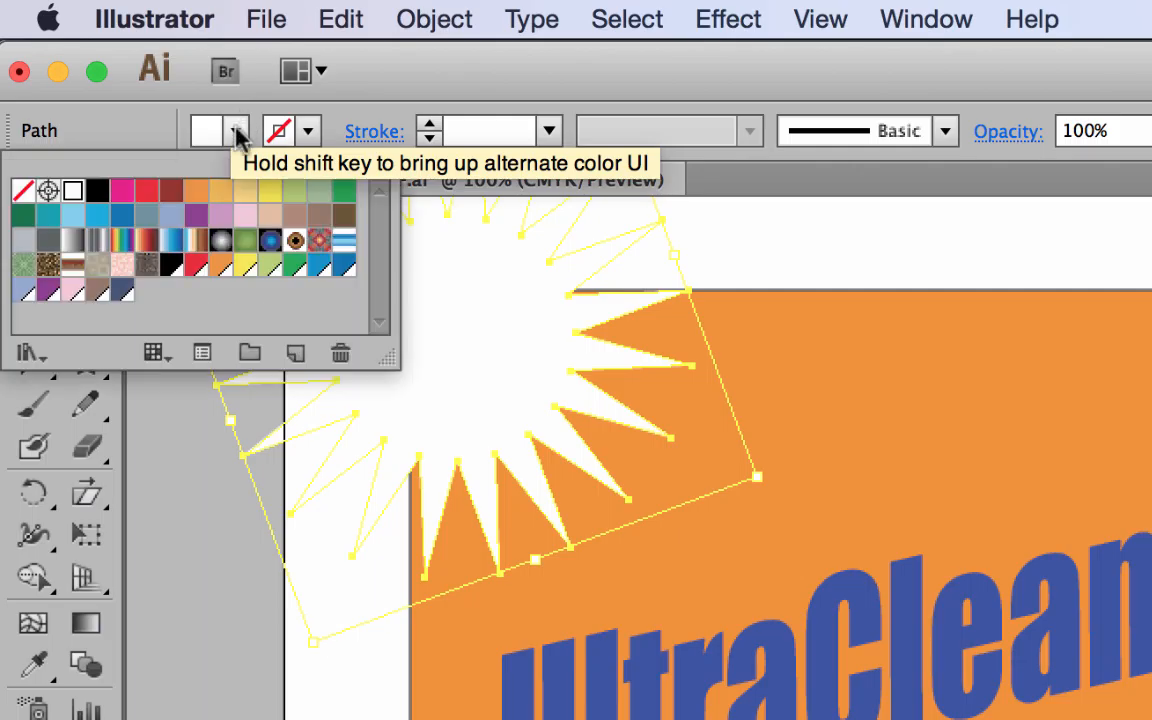
click(270, 191)
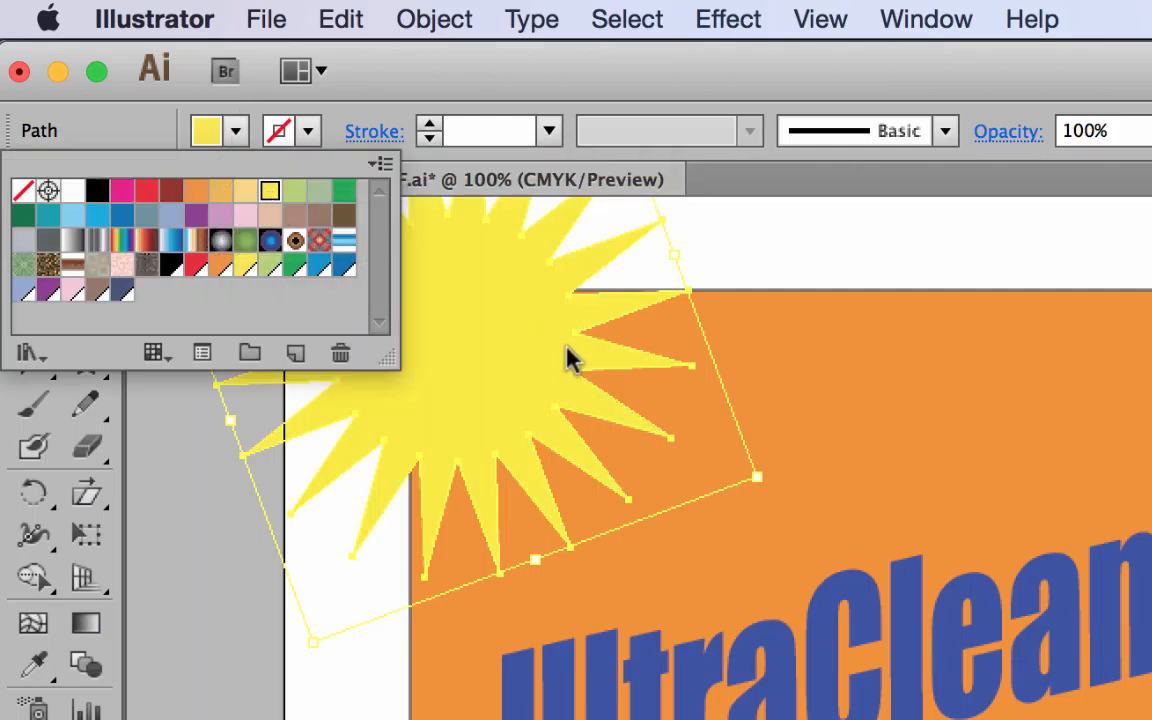
click(536, 347)
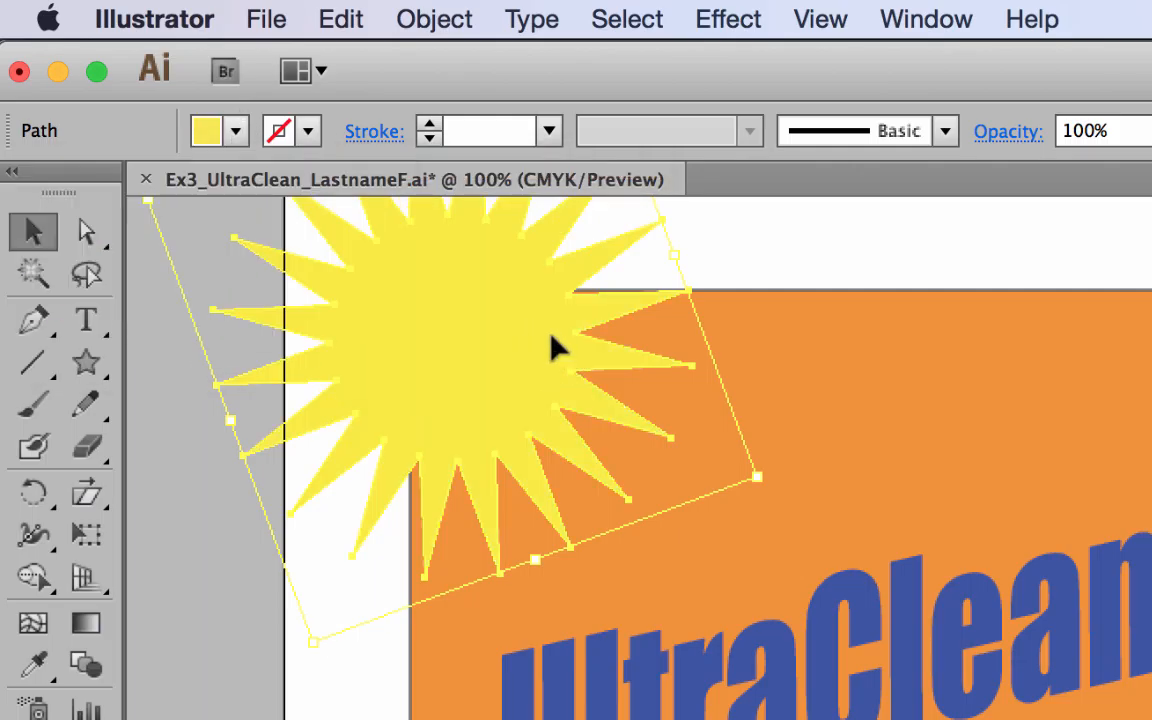
mouse_move(514, 342)
mouse_down()
mouse_move(537, 337)
mouse_move(535, 352)
mouse_up()
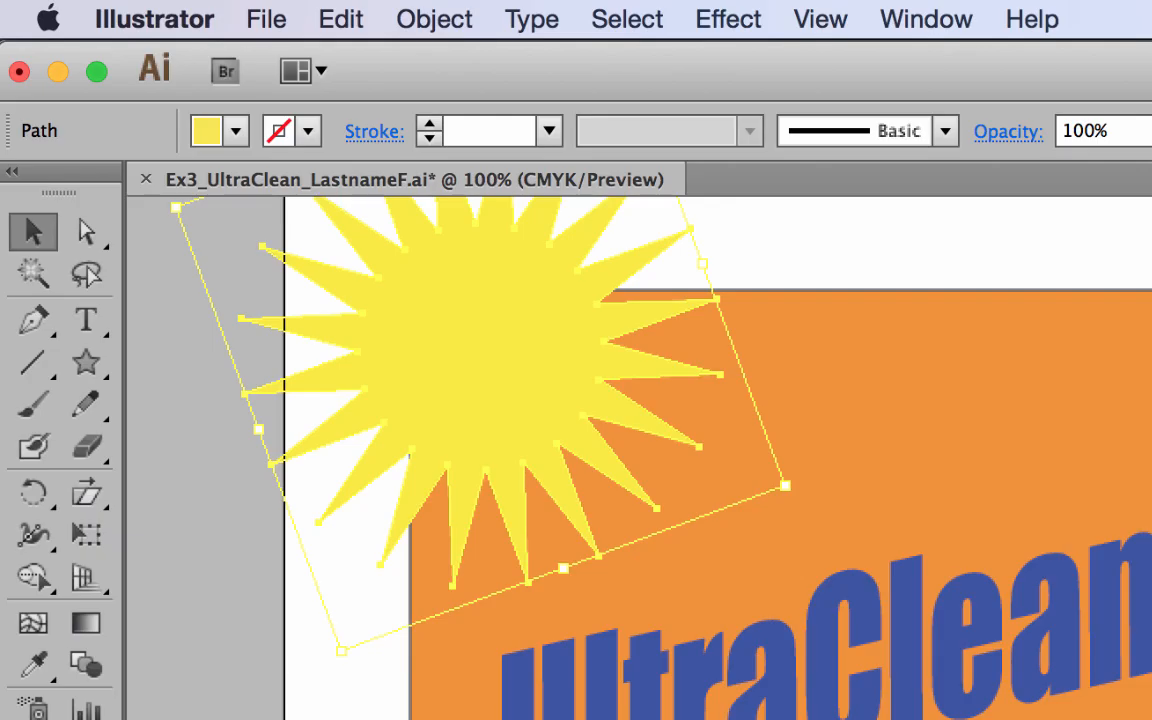
Step: Draw a rectangle covering the starburst's part above the orange box's upper edge, and fill it with the white swatch
scroll(640, 450, up, 5)
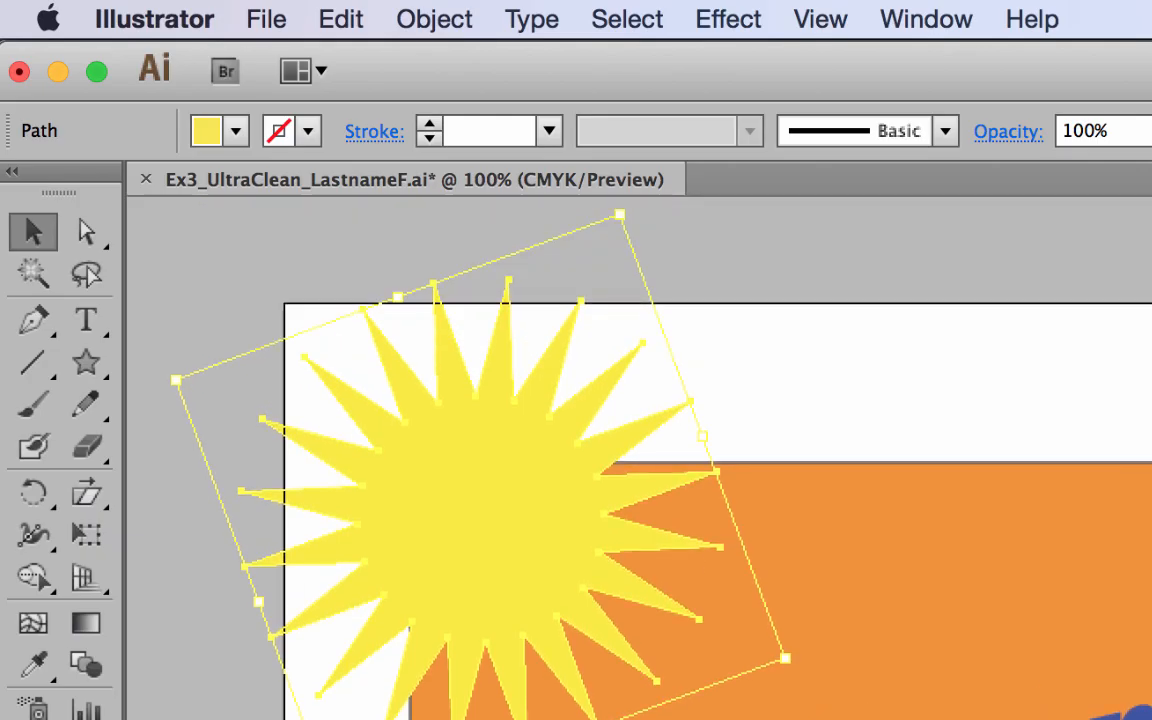
click(931, 393)
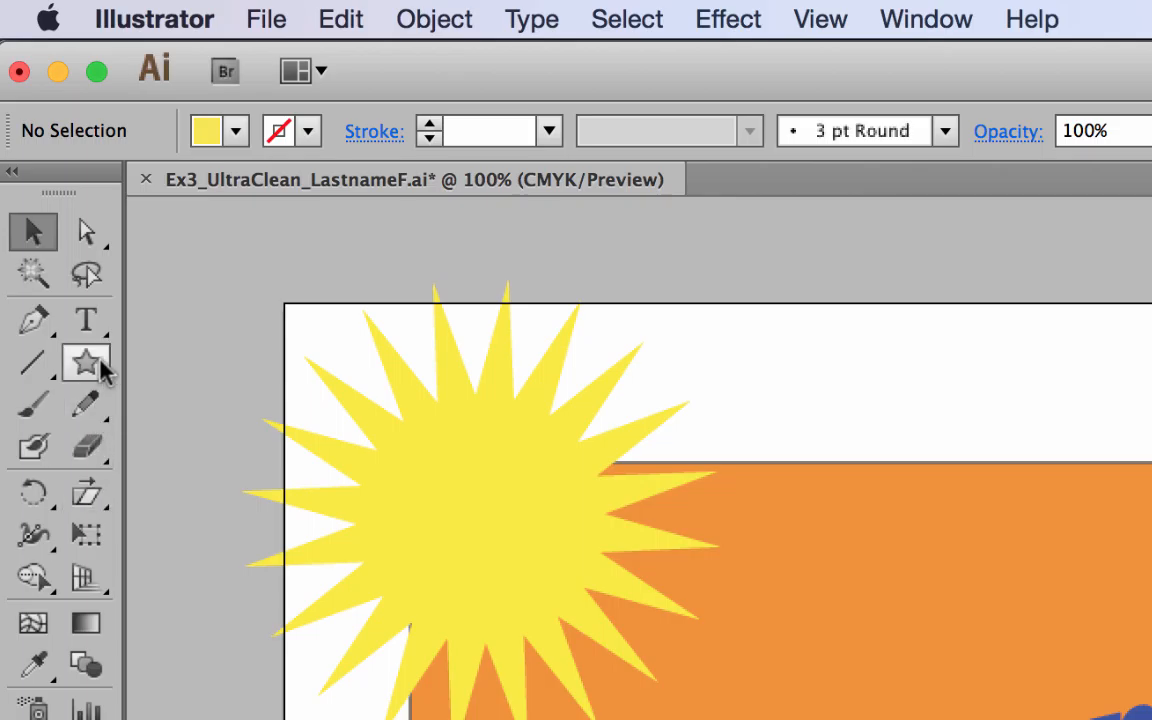
drag(98, 366, 213, 365)
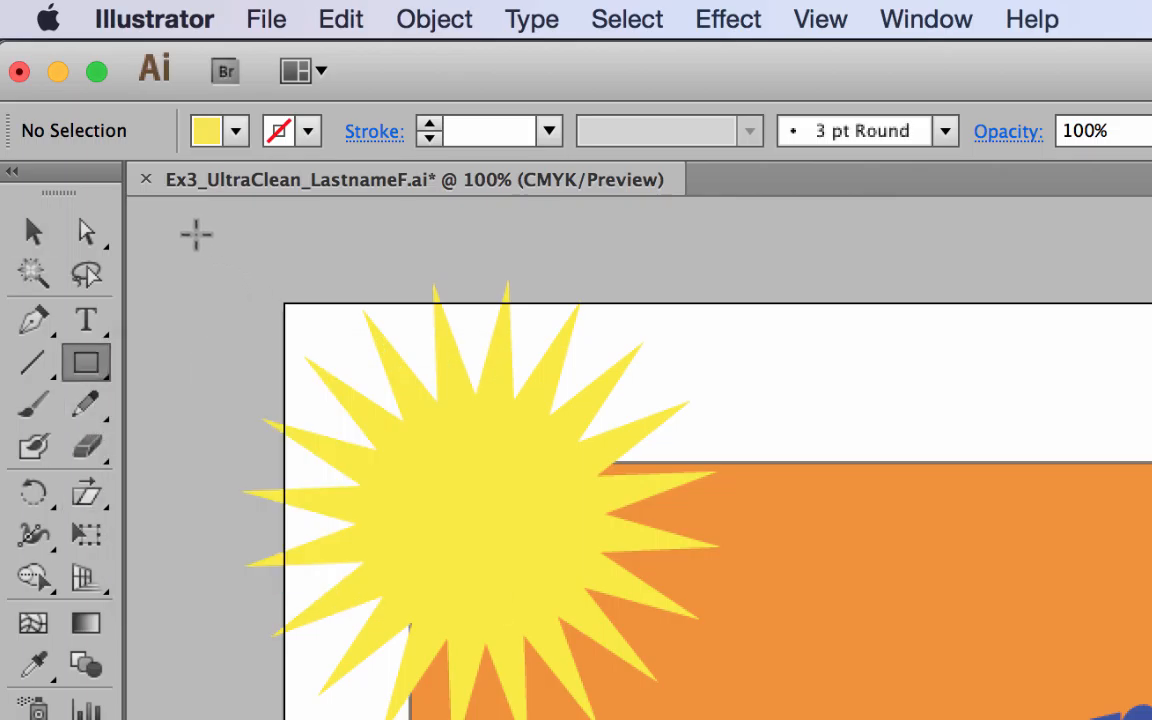
drag(189, 237, 873, 460)
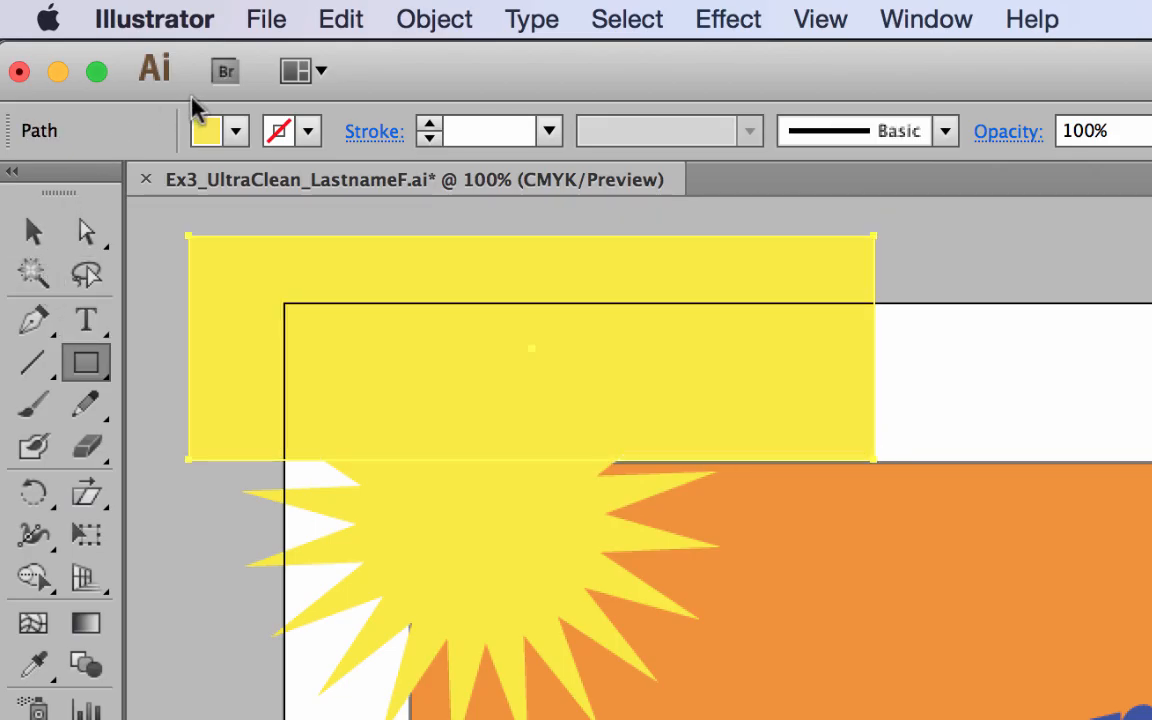
click(236, 133)
click(72, 191)
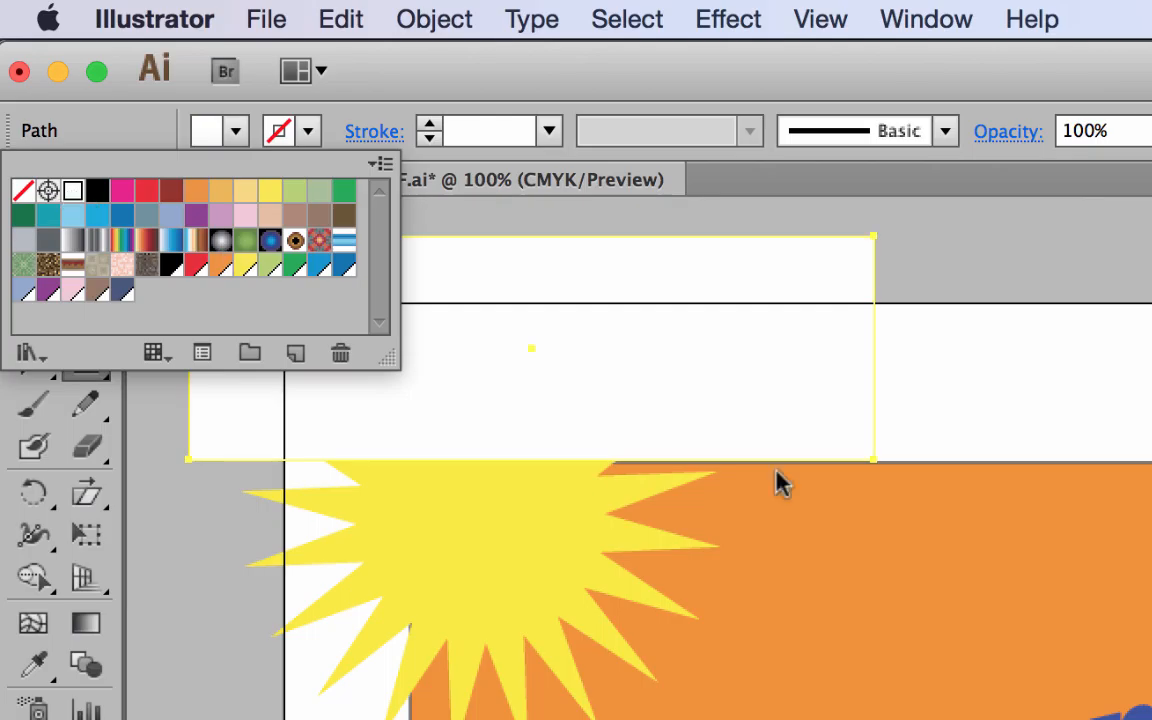
click(85, 118)
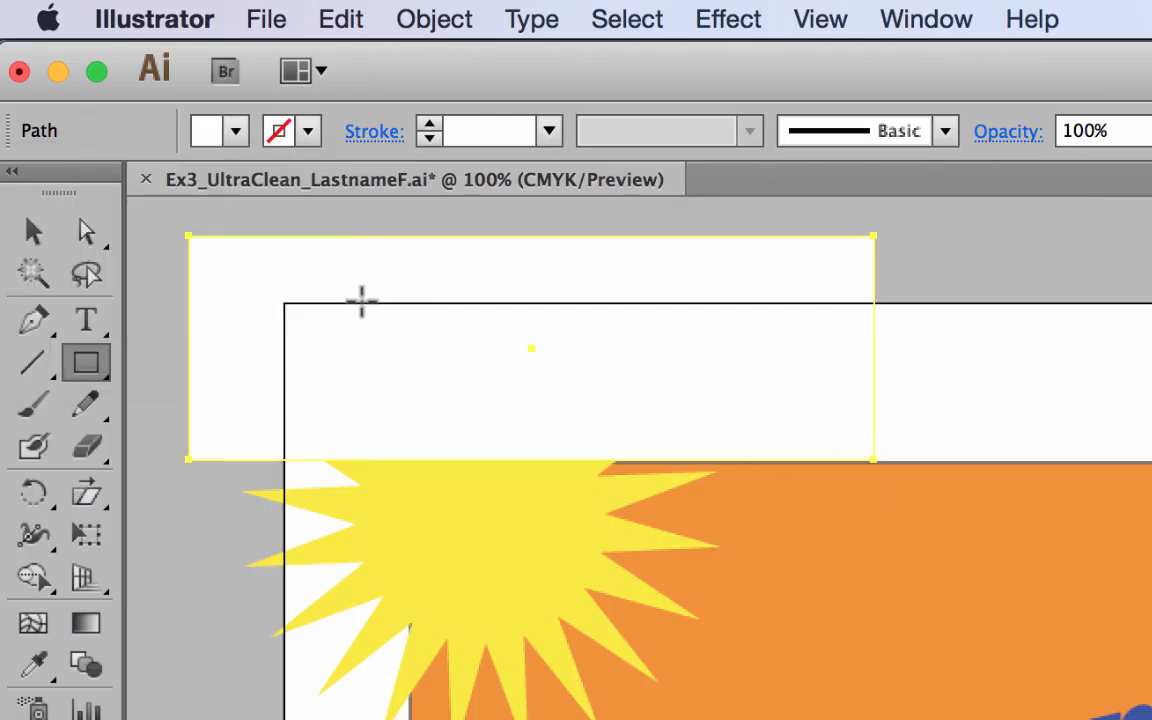
Step: Subtract the white rectangle from the starburst with the Pathfinder's Minus Front, trimming it at the box's upper edge
click(33, 231)
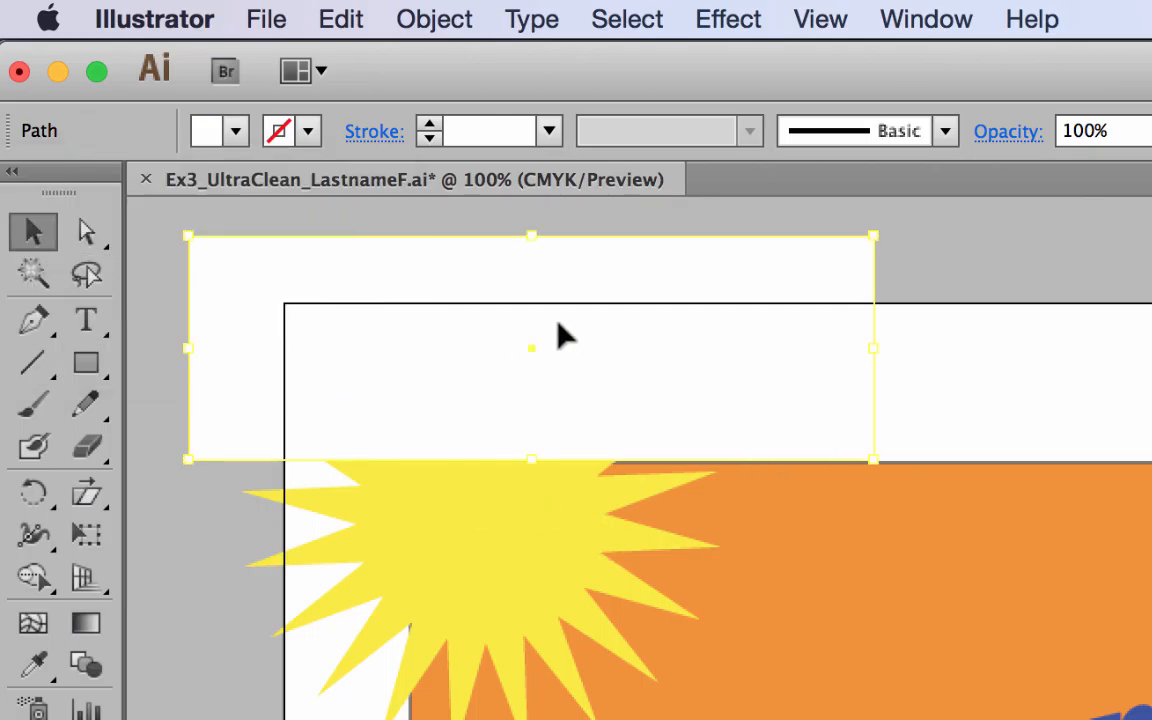
shift+click(520, 557)
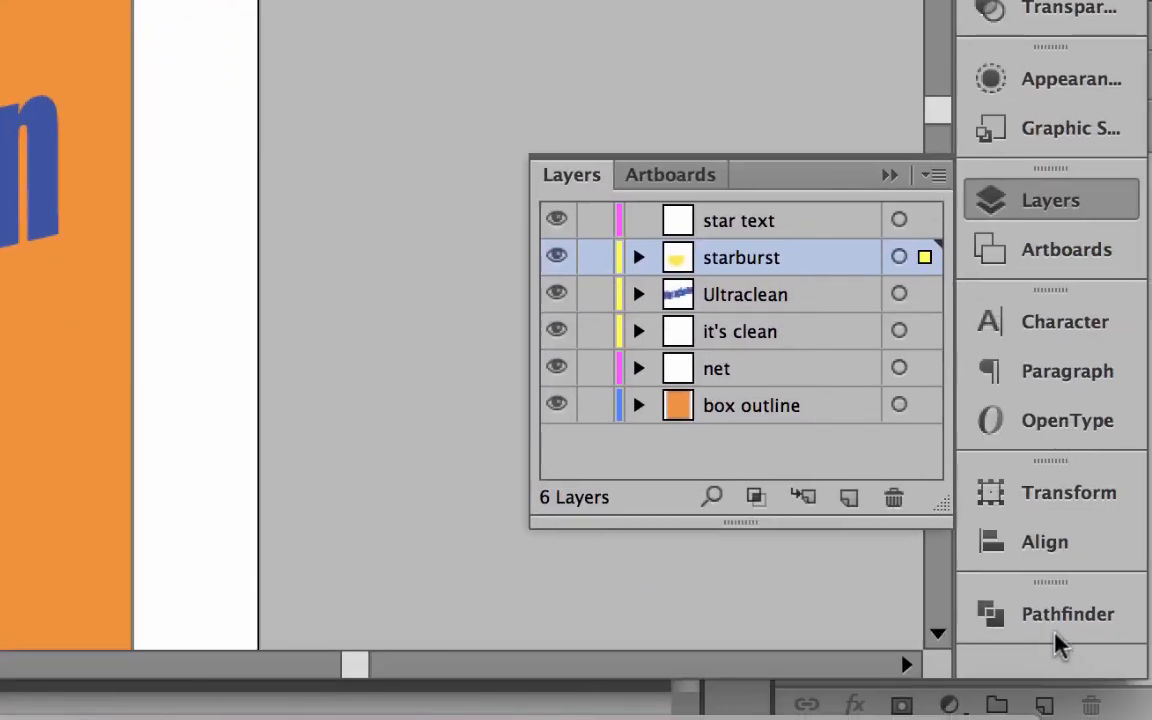
click(1062, 614)
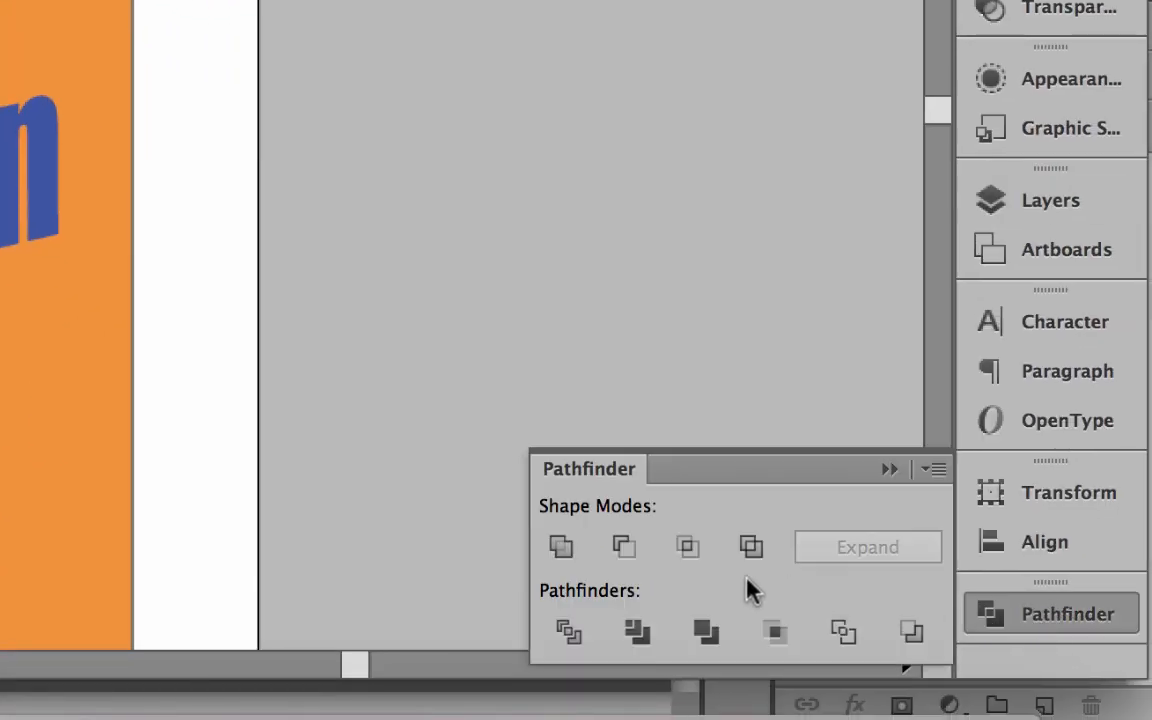
click(623, 546)
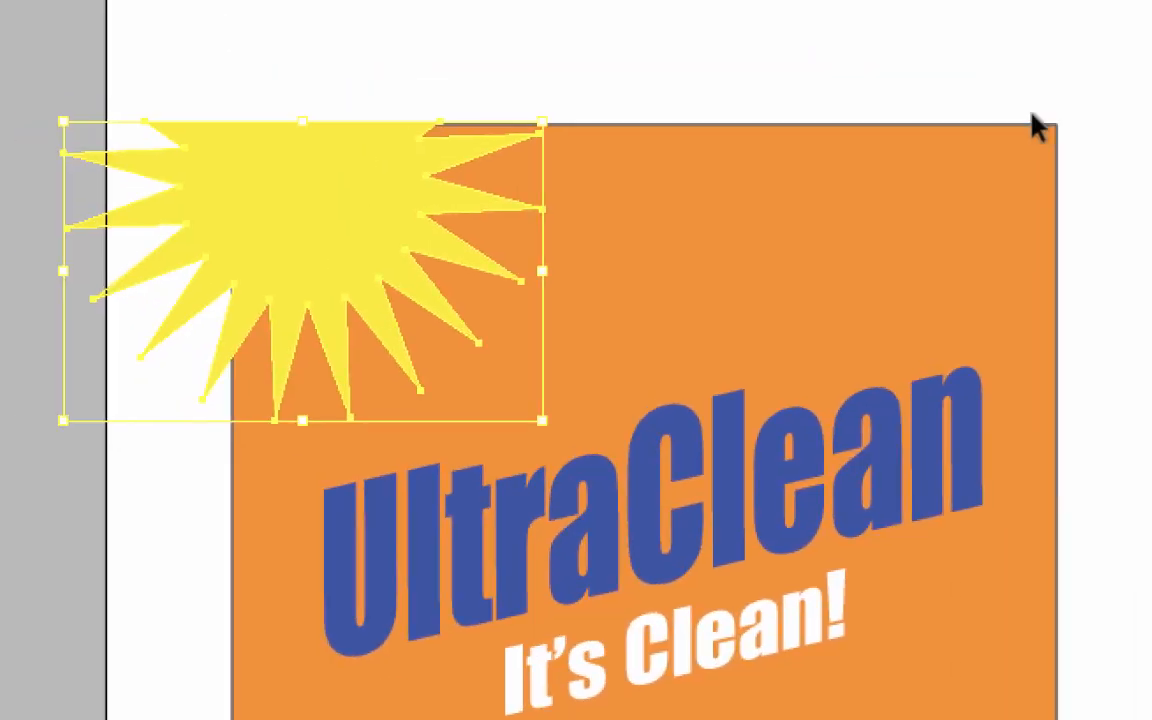
Step: Draw a tall rectangle over the starburst's part outside the orange box's left edge, and fill it with the magenta swatch
key(ctrl+shift+a)
key(m)
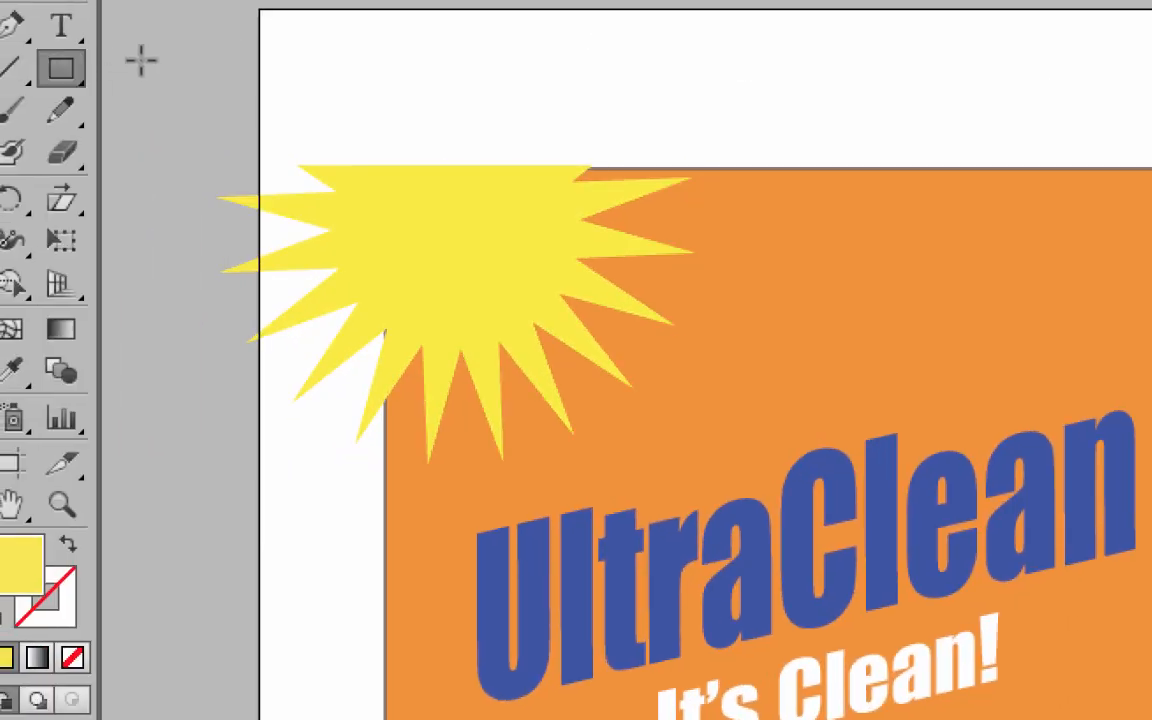
drag(183, 29, 379, 505)
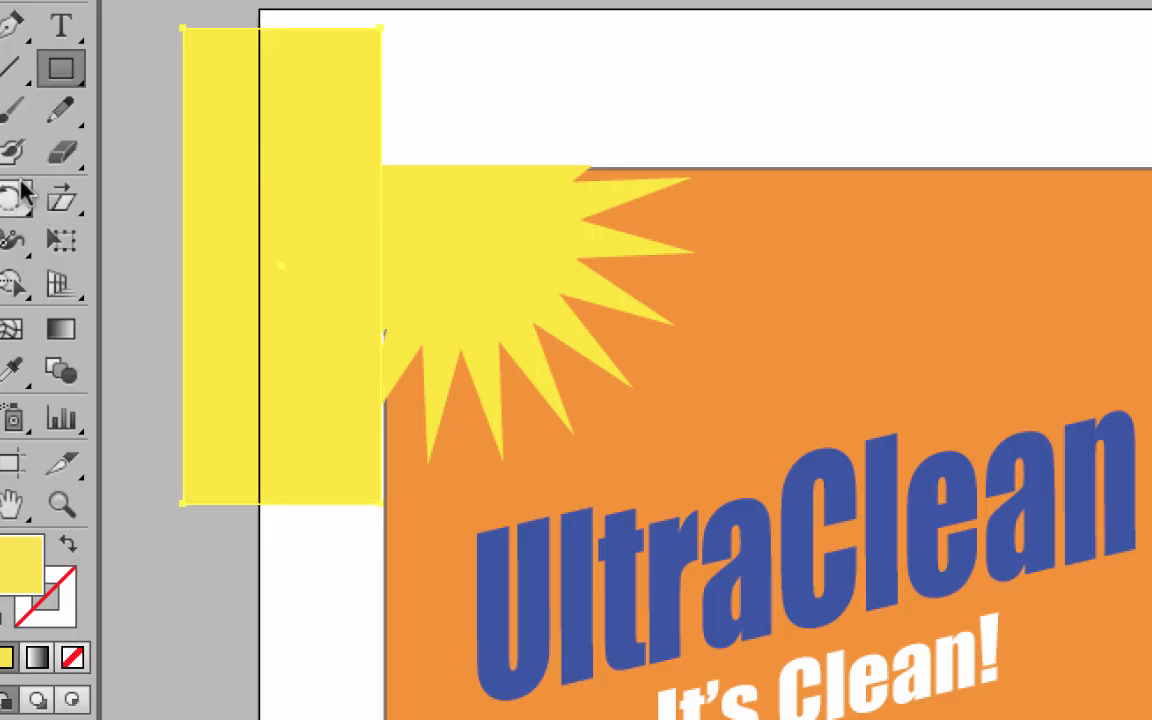
click(10, 2)
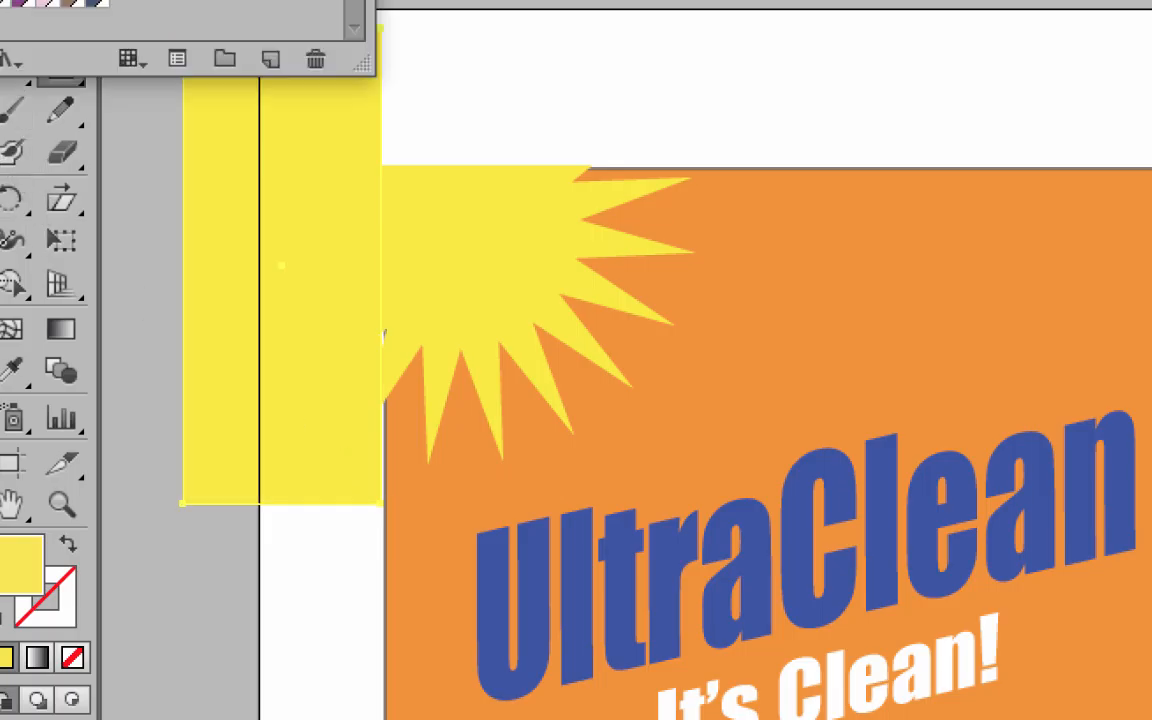
click(10, 2)
key(Escape)
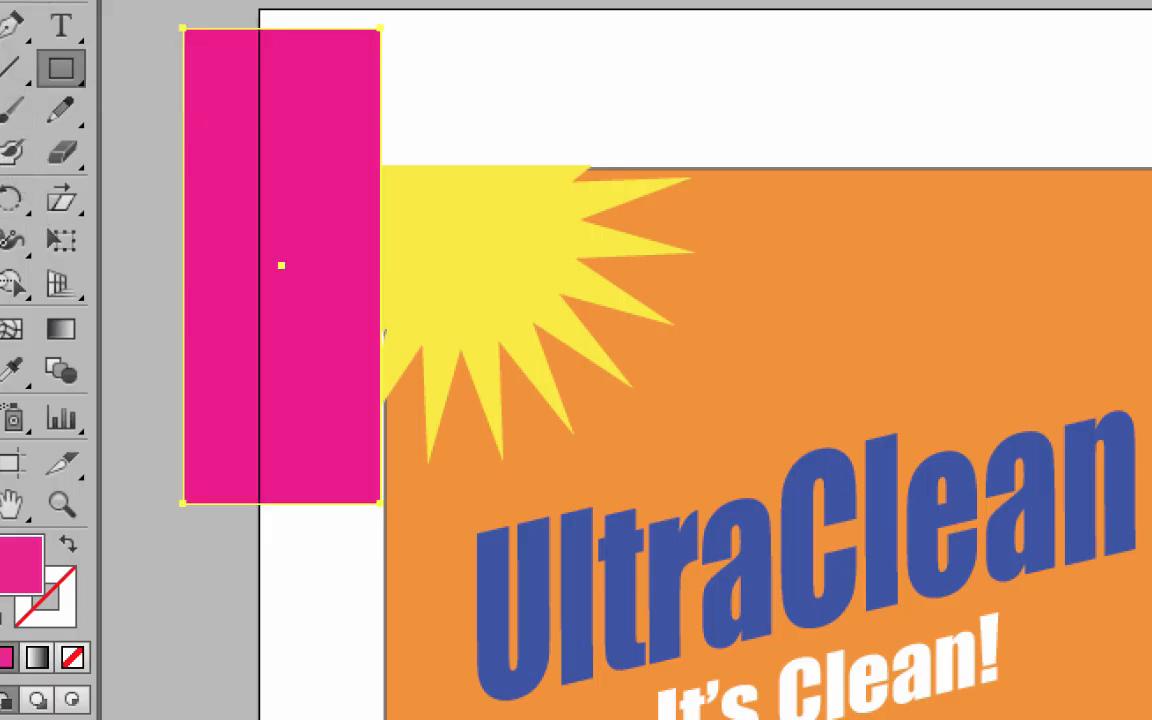
Step: Subtract the magenta rectangle from the starburst by repeating the Pathfinder operation, and deselect the trimmed shape
key(v)
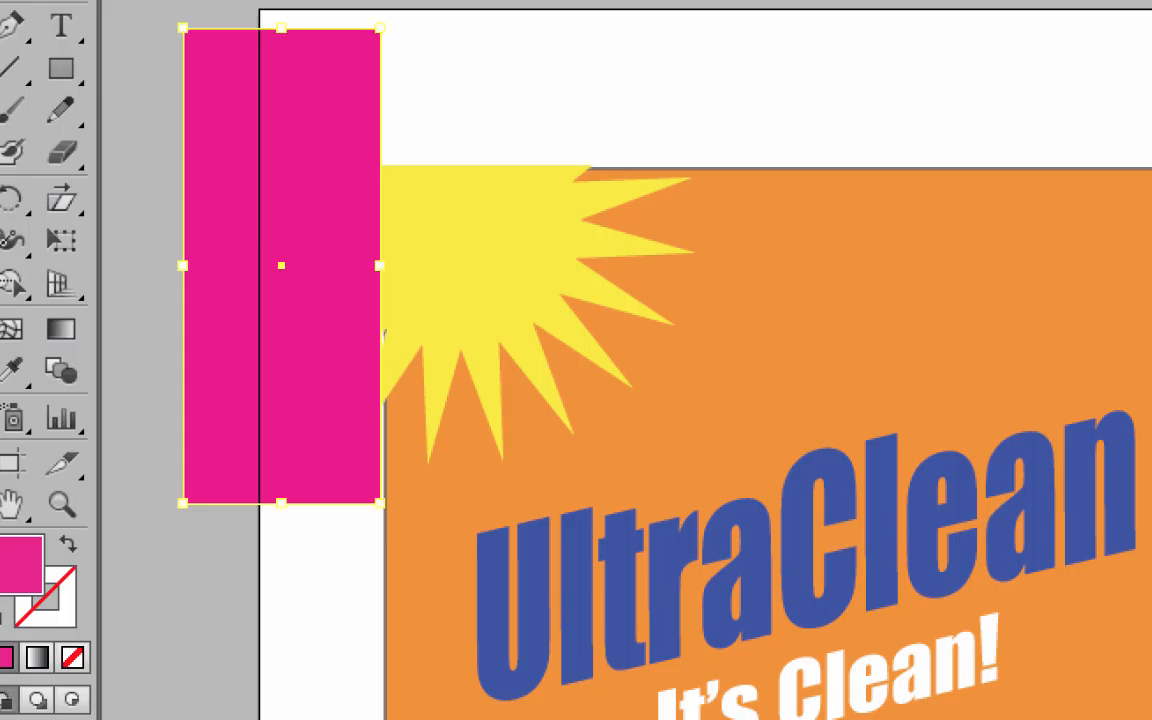
shift+click(535, 238)
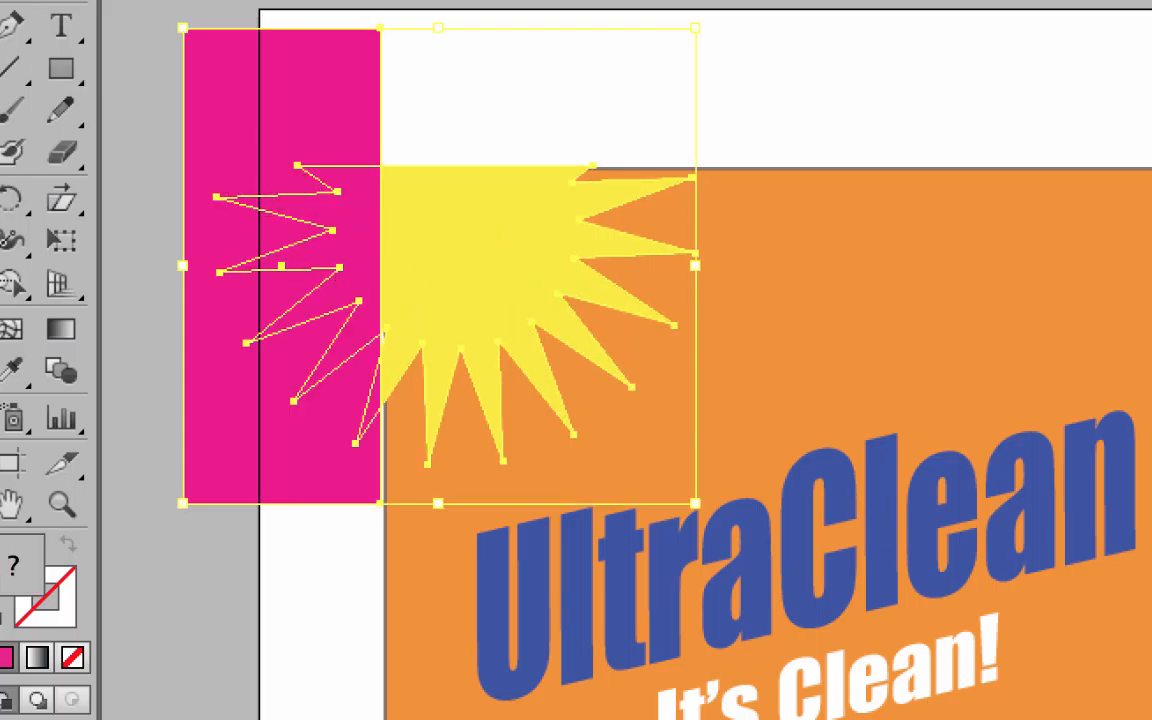
key(ctrl+4)
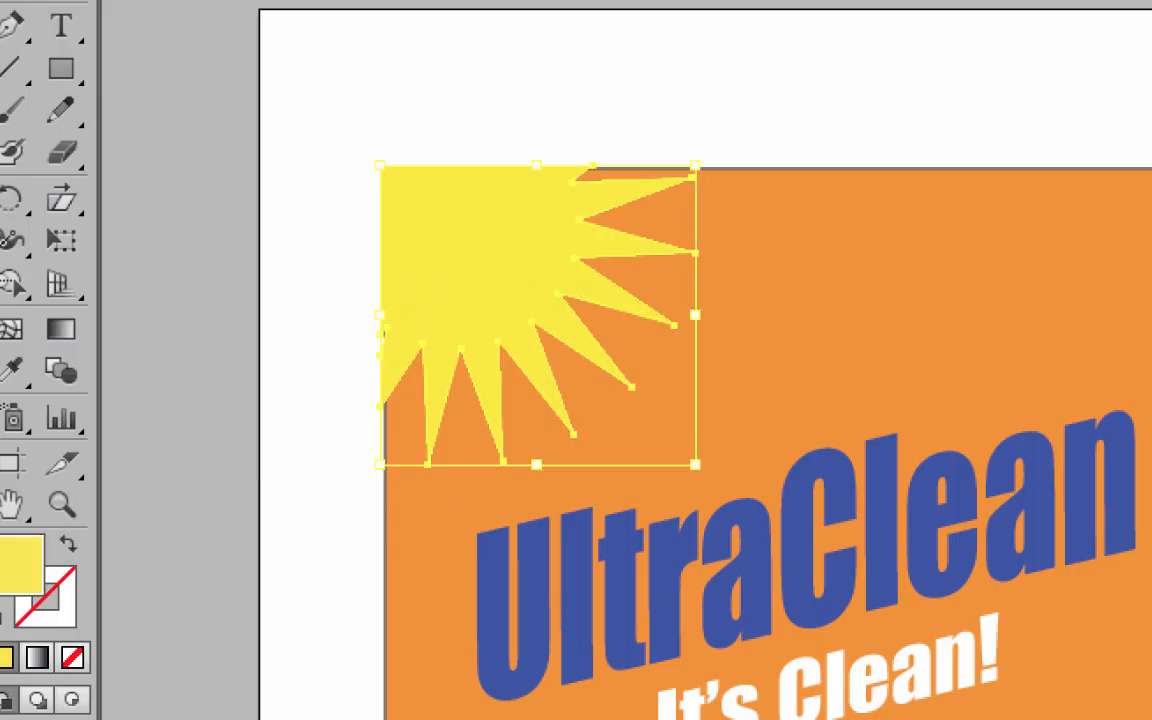
click(778, 88)
Step: Try scaling the trimmed starburst down slightly toward the box's upper-left corner, and undo the resizing
click(442, 257)
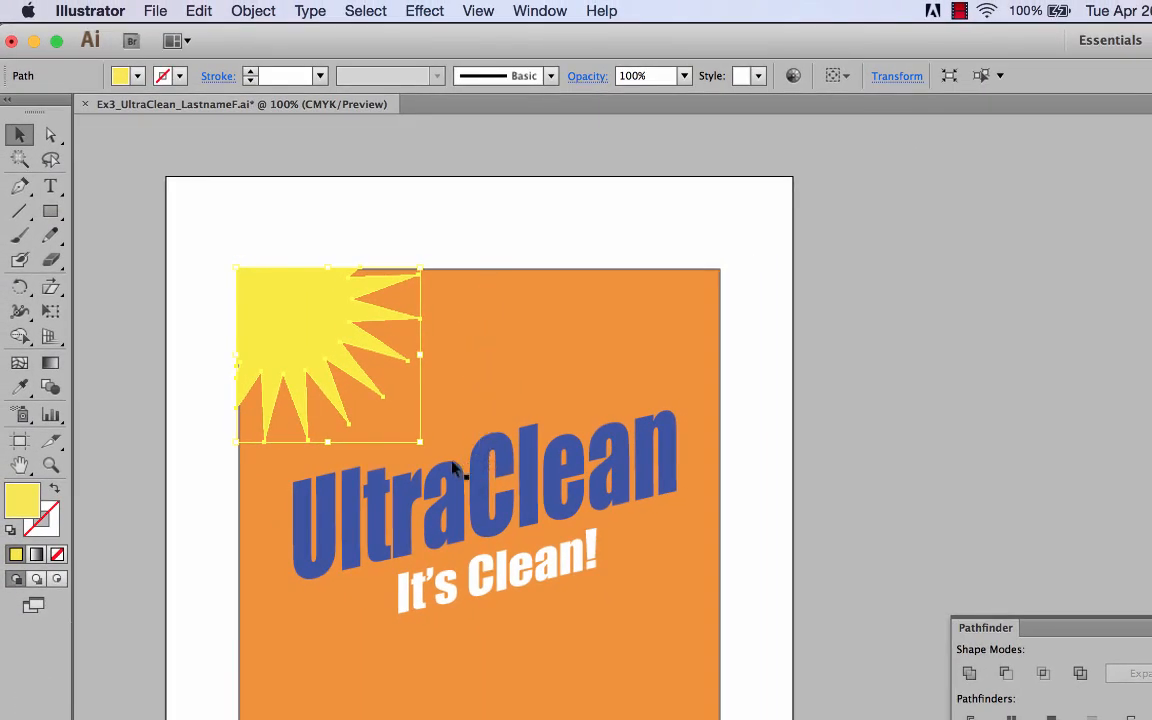
drag(419, 443, 407, 431)
click(430, 245)
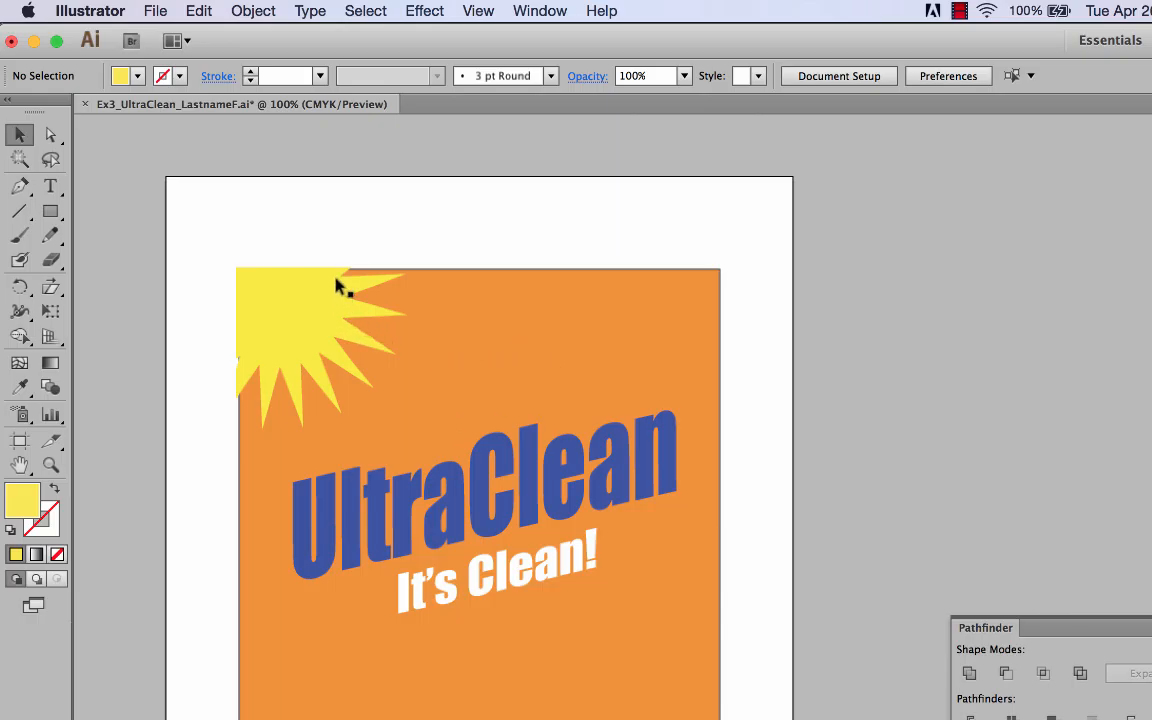
key(cmd+z)
click(333, 236)
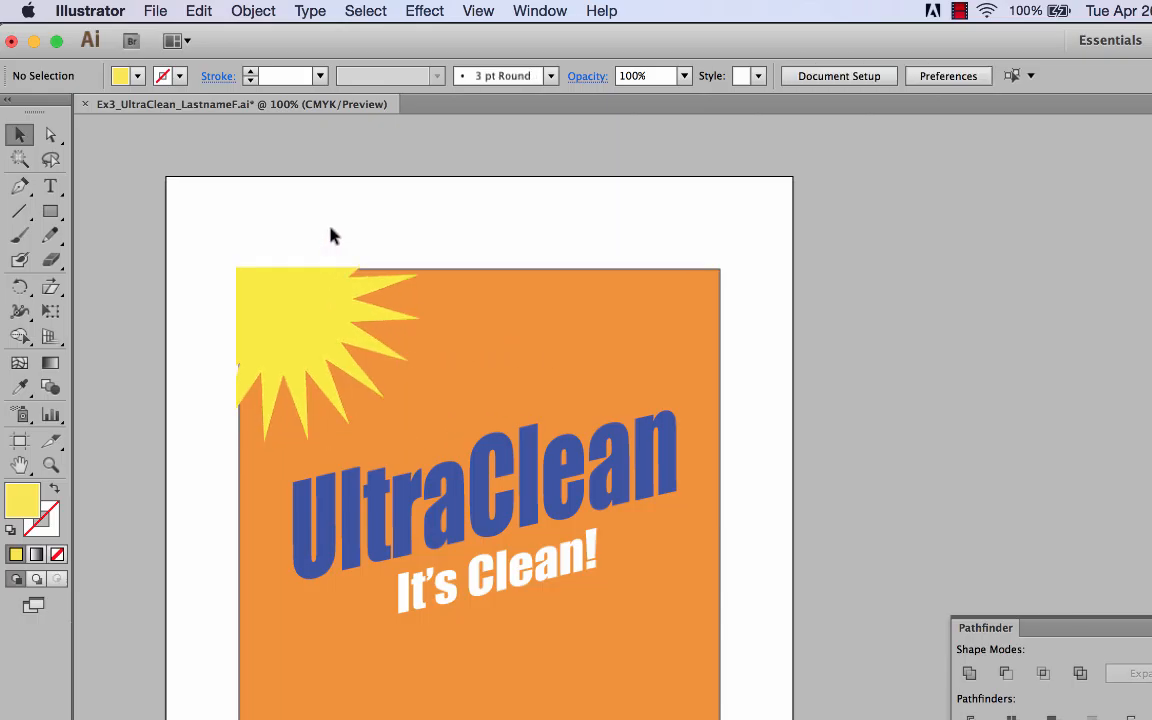
Step: Add the two-line text "New & Improved" on the orange box beside the starburst and enlarge it to about 28 pt
click(50, 186)
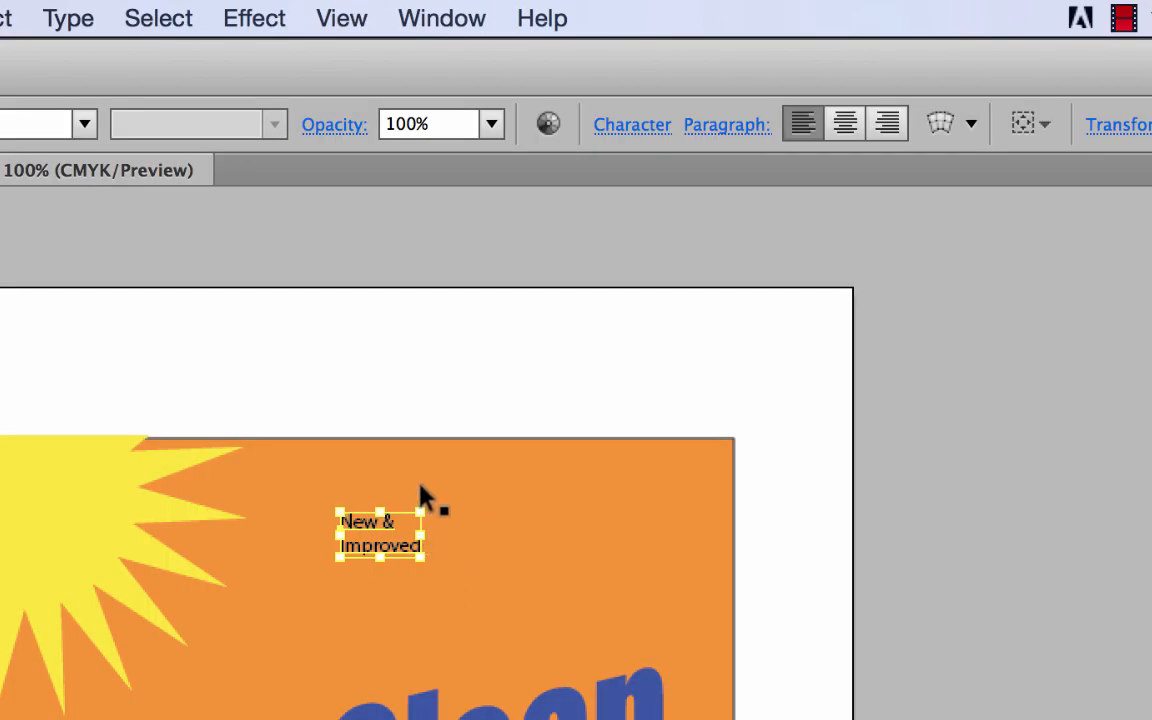
drag(420, 512, 531, 453)
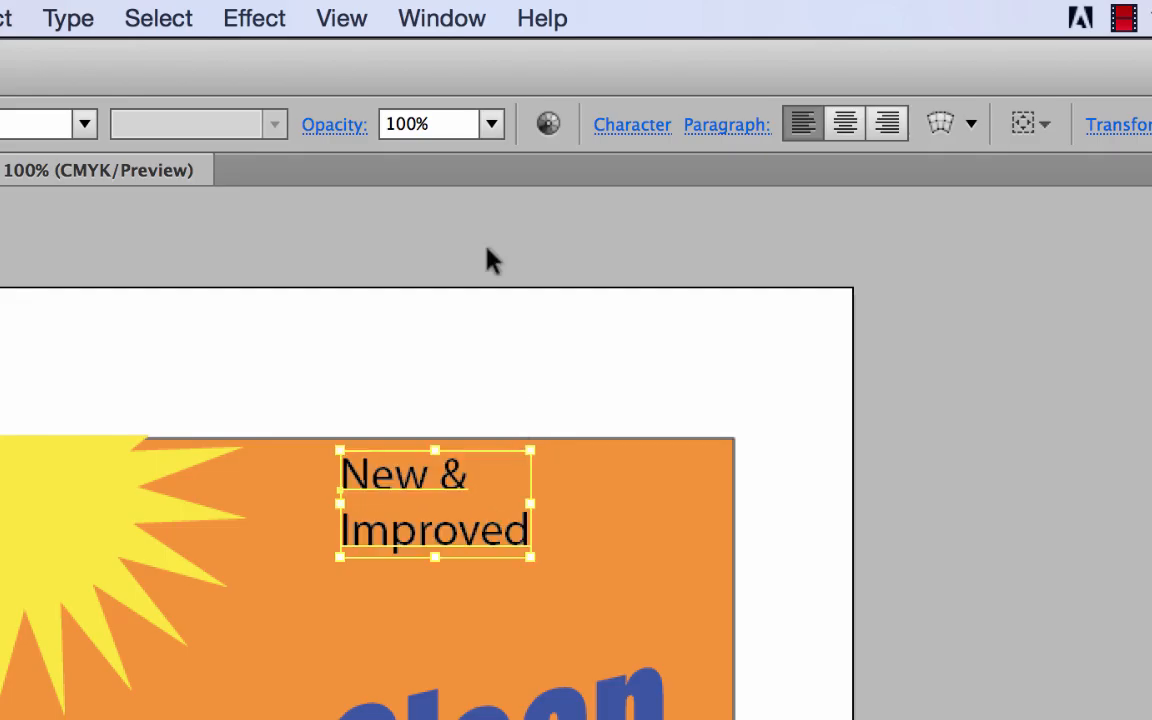
Step: Set the "New & Improved" text in Impact Regular and centre-align its two lines
click(641, 132)
click(646, 186)
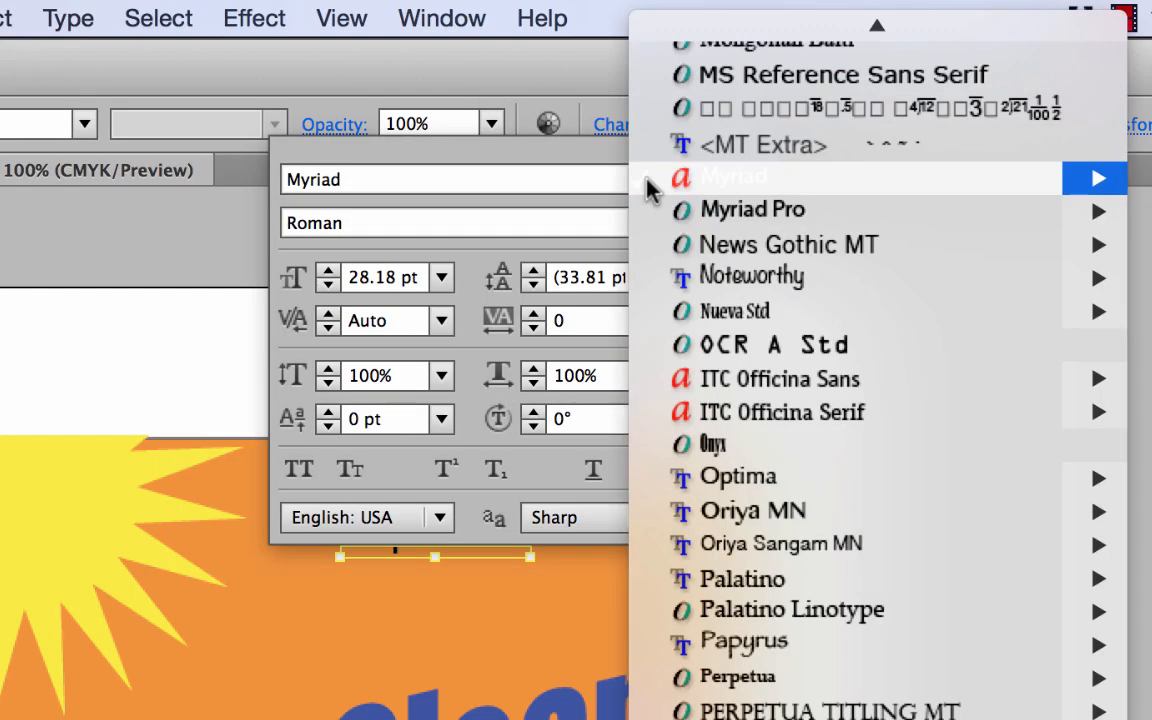
scroll(645, 190, up, 10)
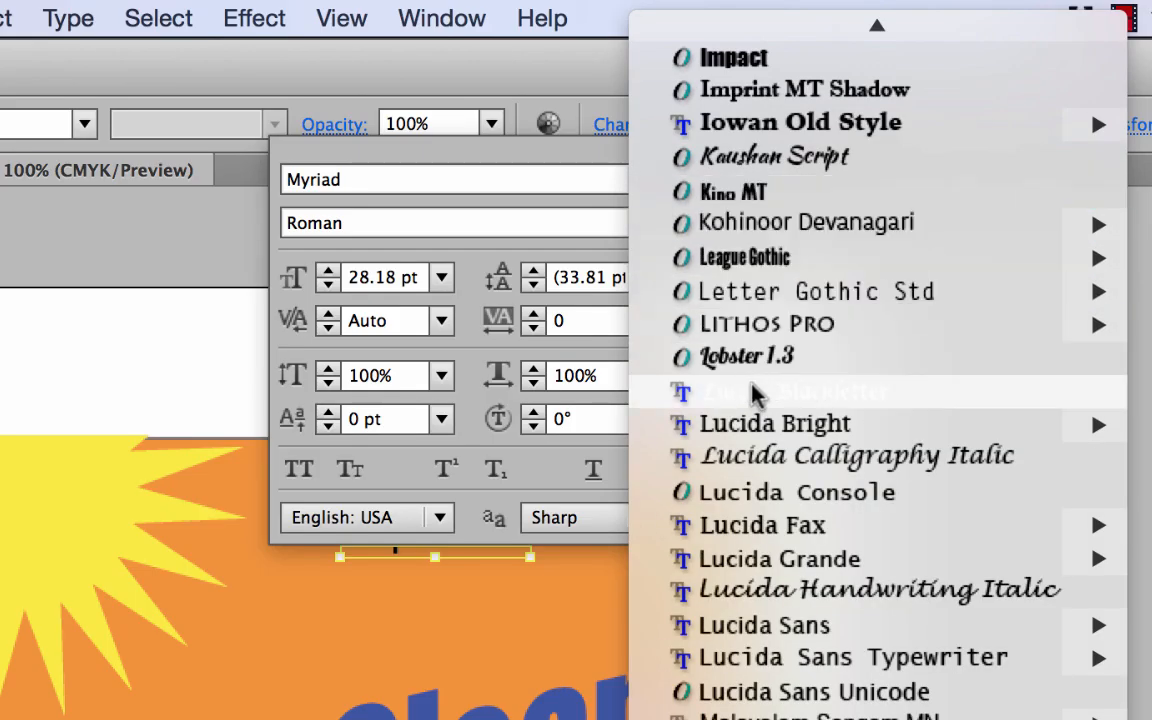
scroll(755, 398, up, 3)
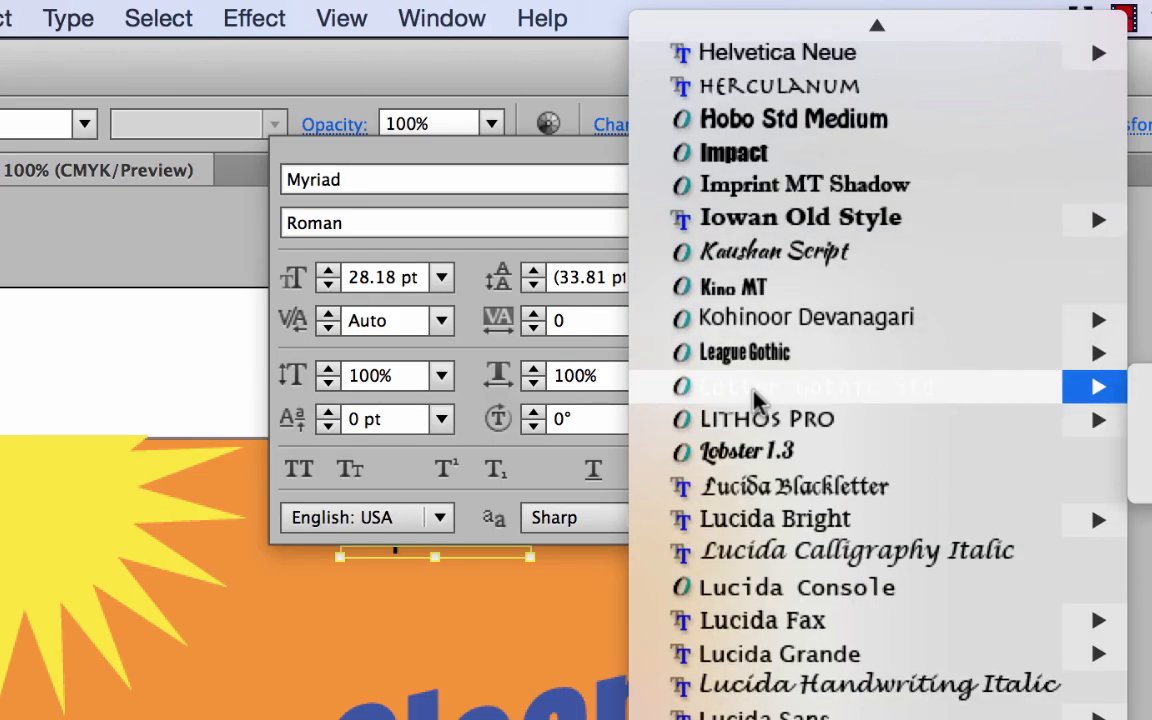
click(760, 160)
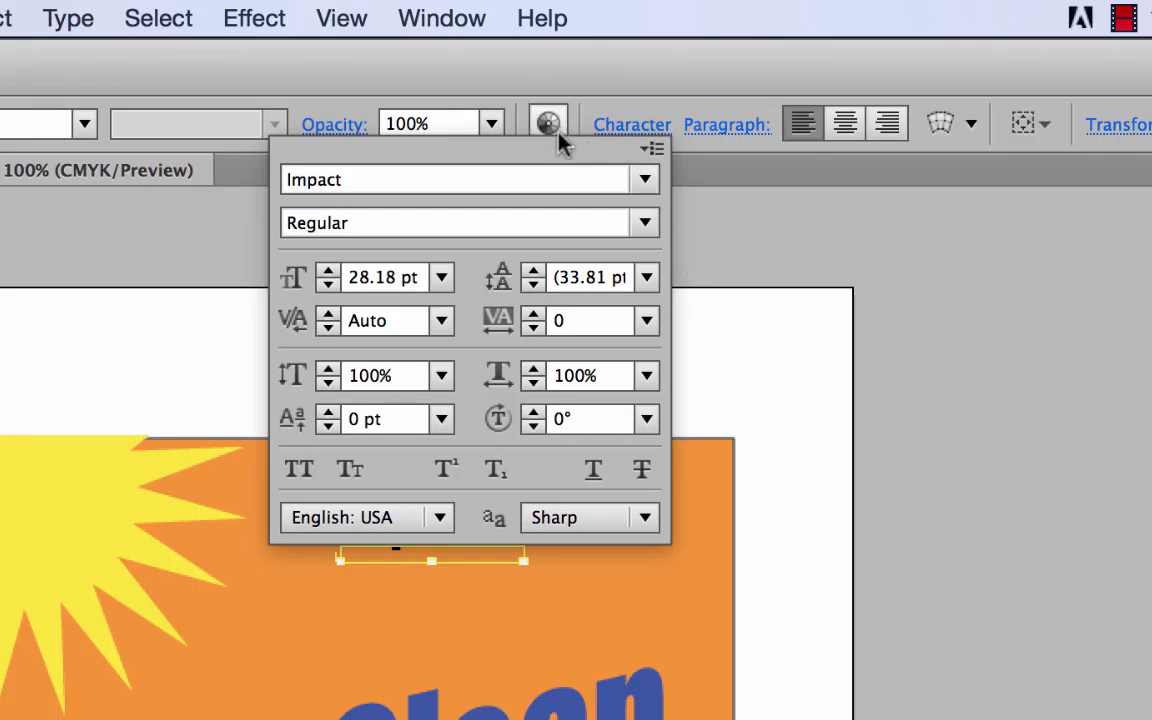
click(900, 257)
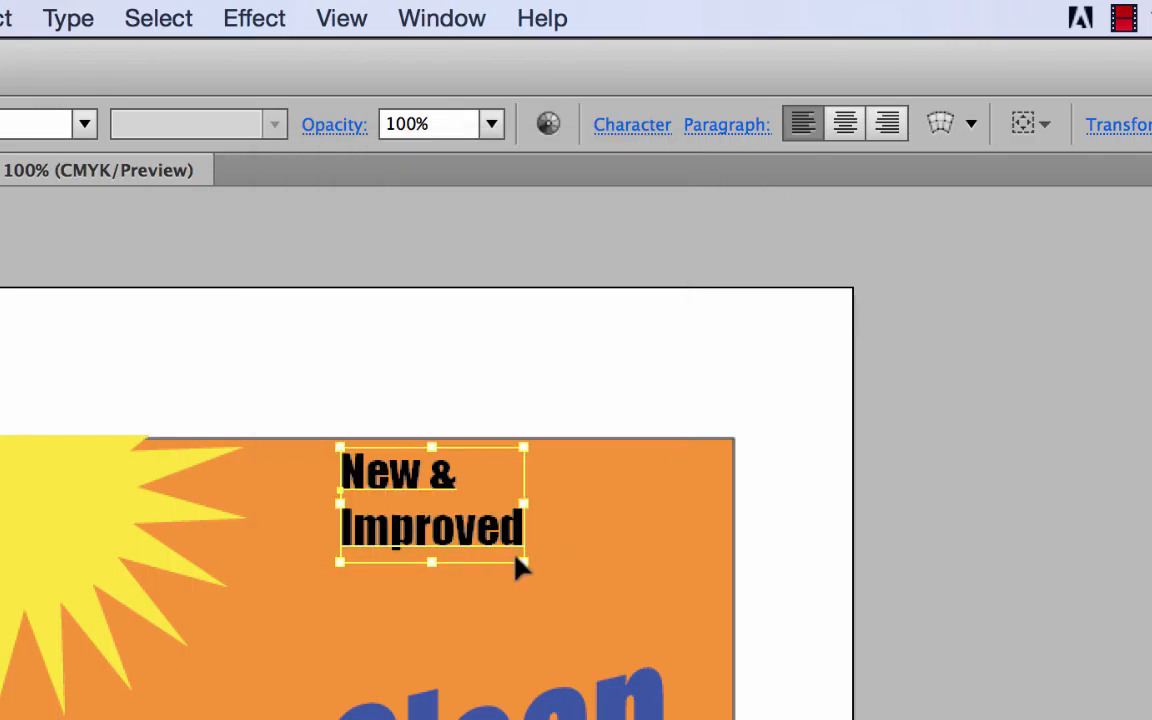
click(846, 122)
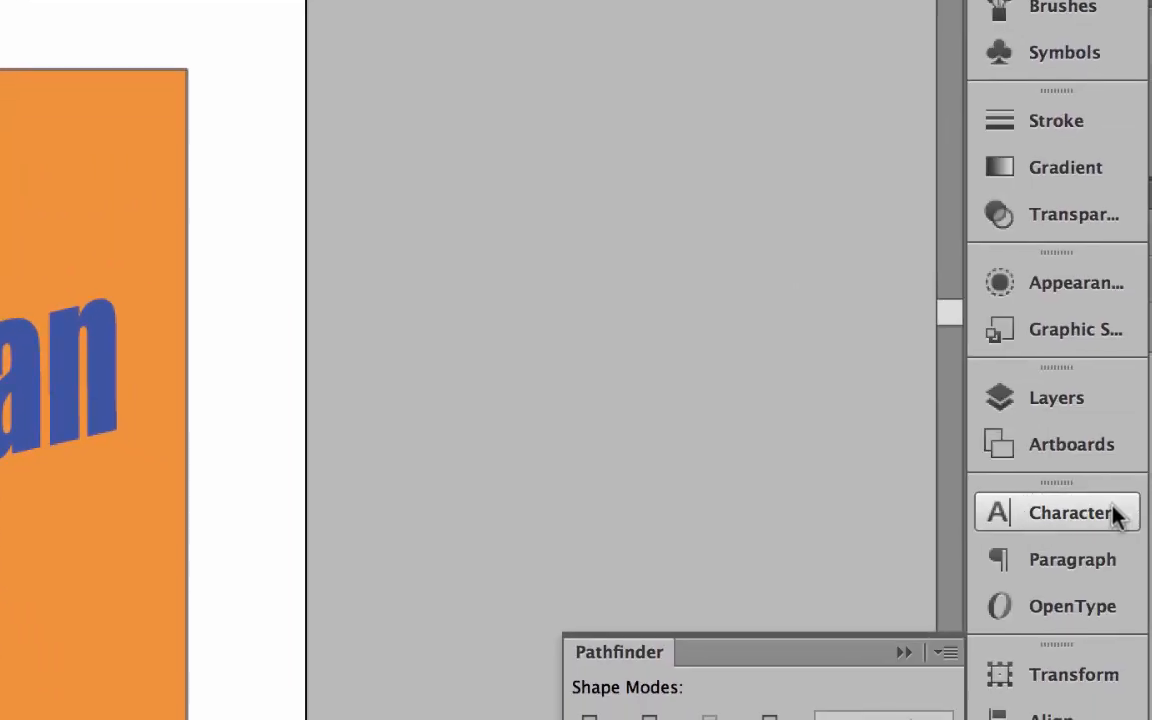
Step: Bring up the character formatting settings for the "New & Improved" text
click(439, 10)
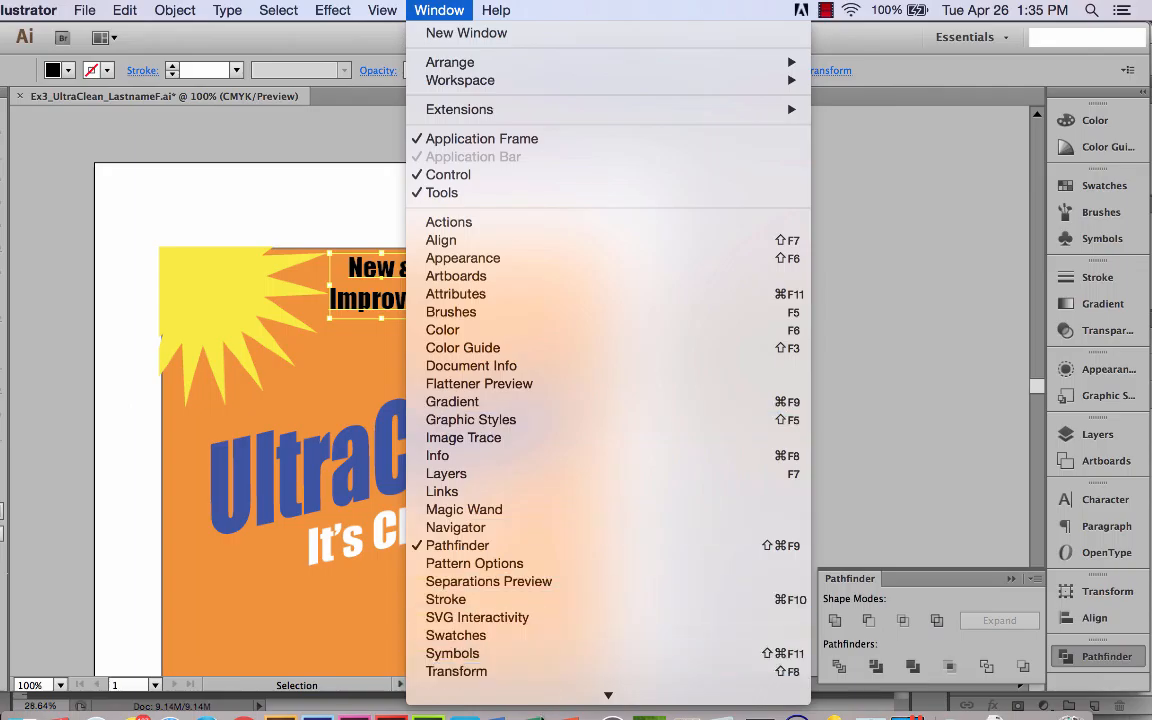
mouse_move(478, 561)
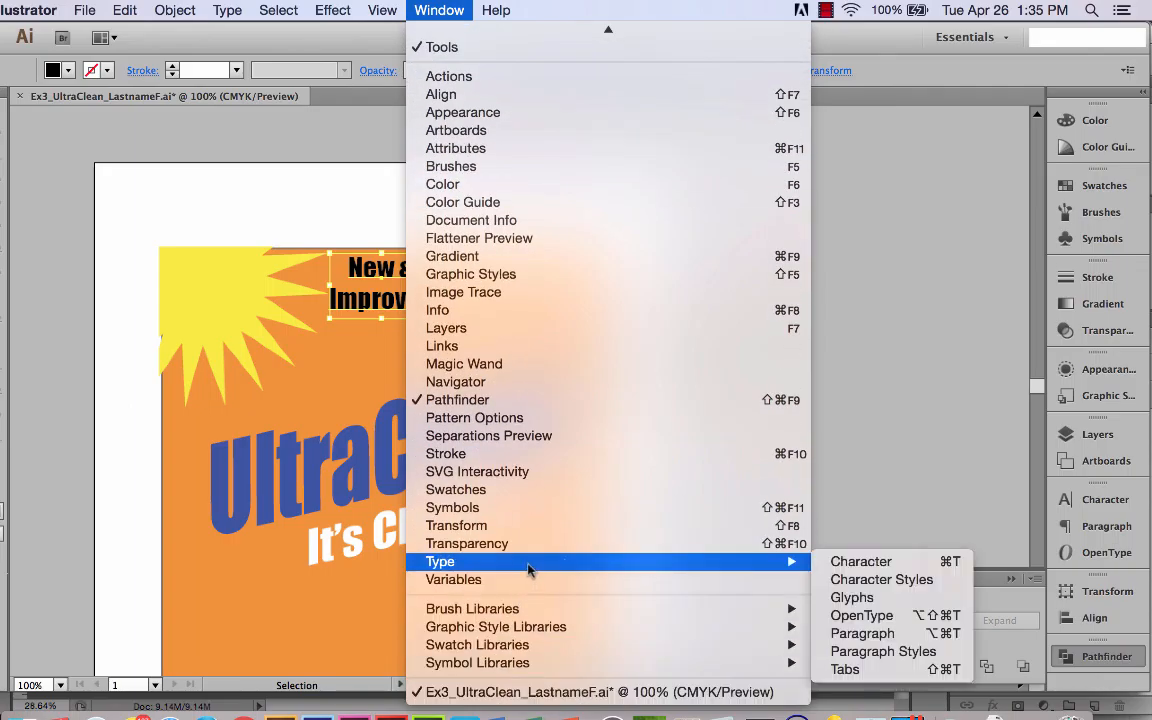
click(928, 563)
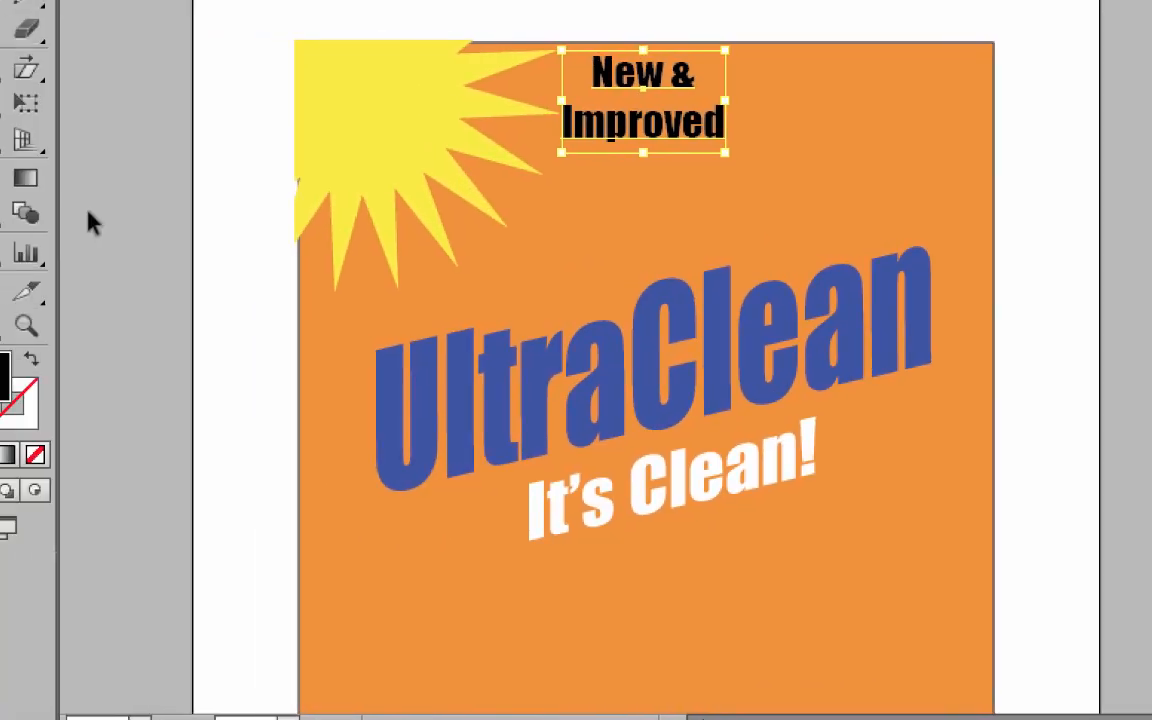
Step: Sample the blue UltraClean lettering with the Eyedropper to apply its formatting to the "New & Improved" text
click(28, 215)
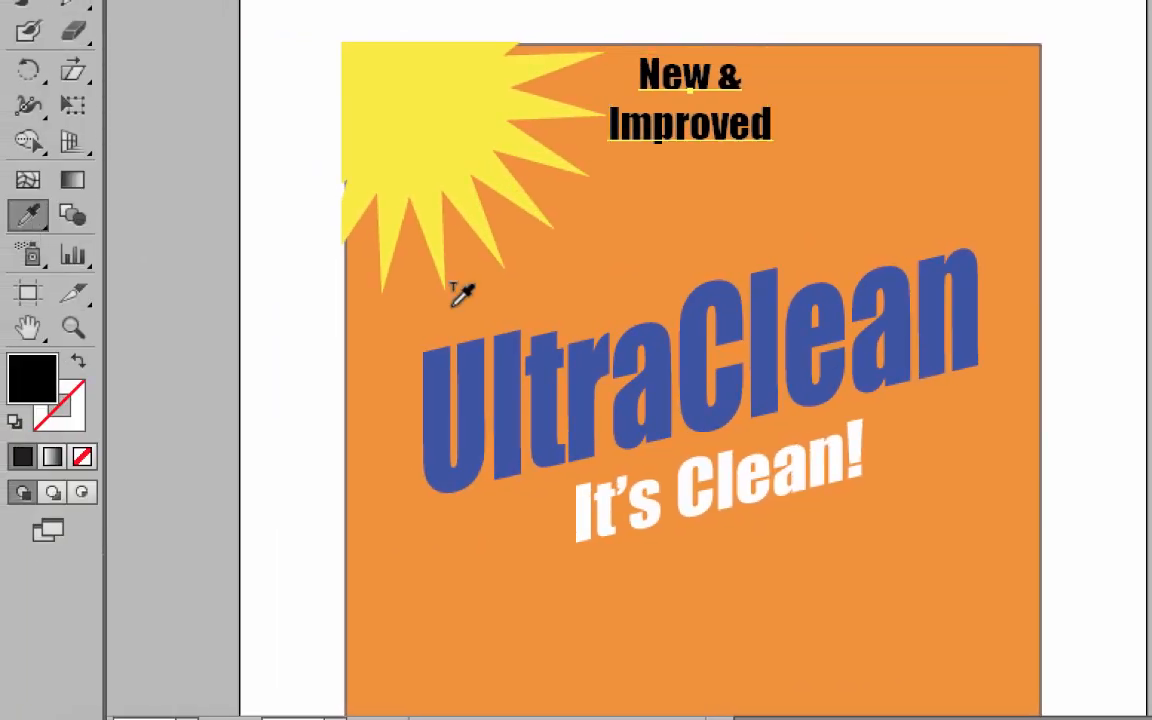
click(666, 338)
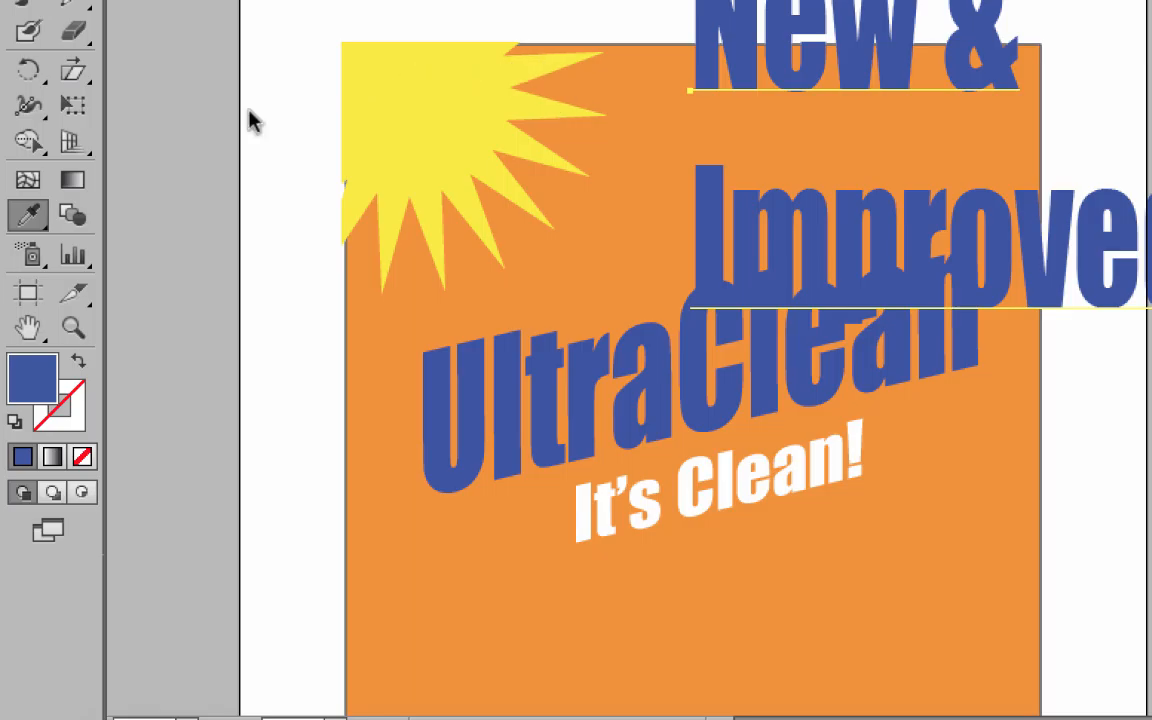
Step: Set the Eyedropper options so that Character Style and Paragraph Style are not picked up
double_click(28, 217)
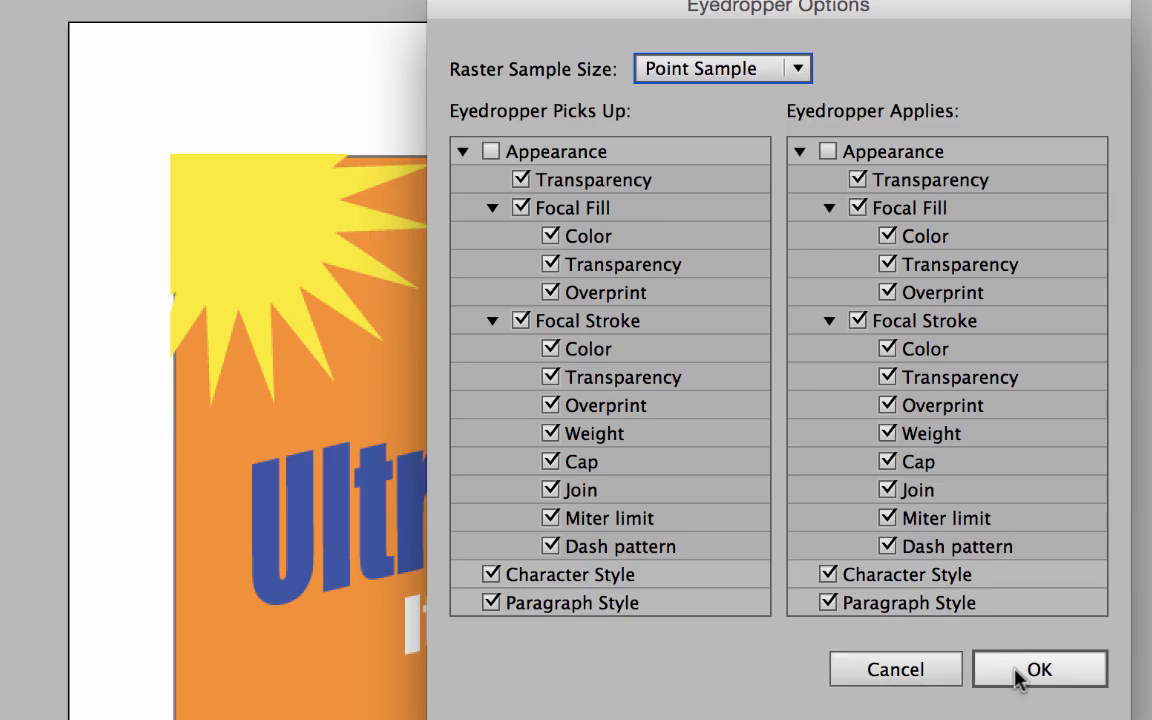
click(490, 576)
click(490, 603)
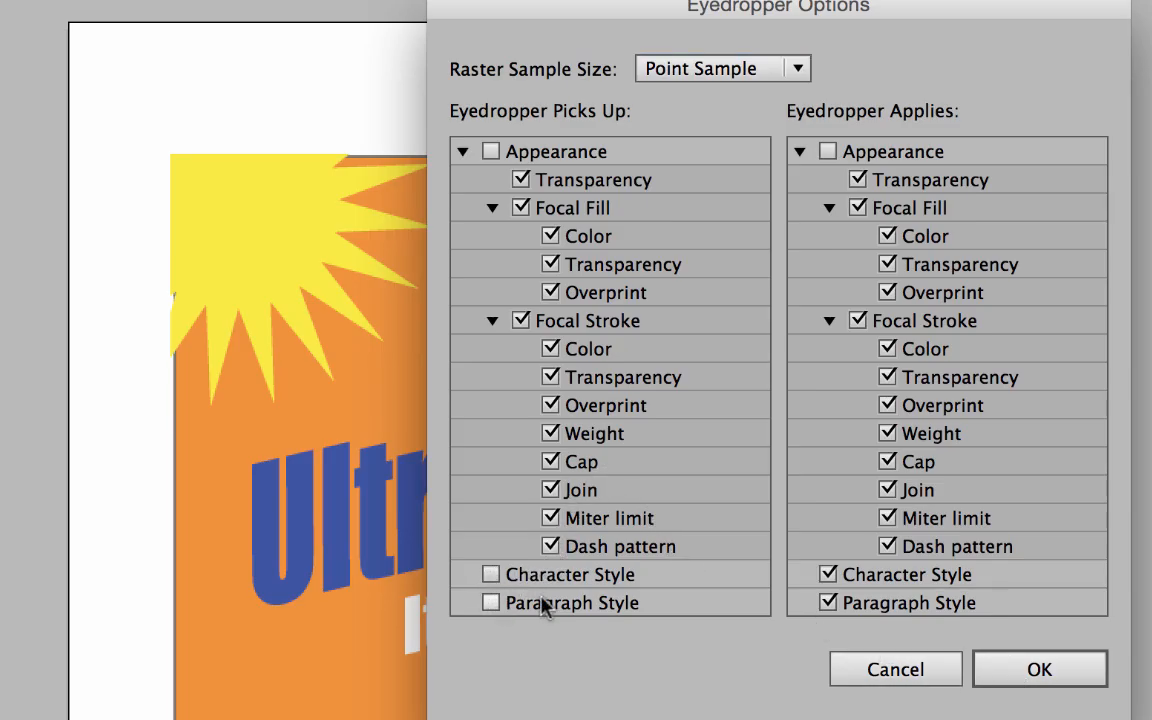
click(1031, 670)
Step: Undo the earlier formatting sample and sample the UltraClean lettering again to colour the "New & Improved" text blue
key(ctrl+z)
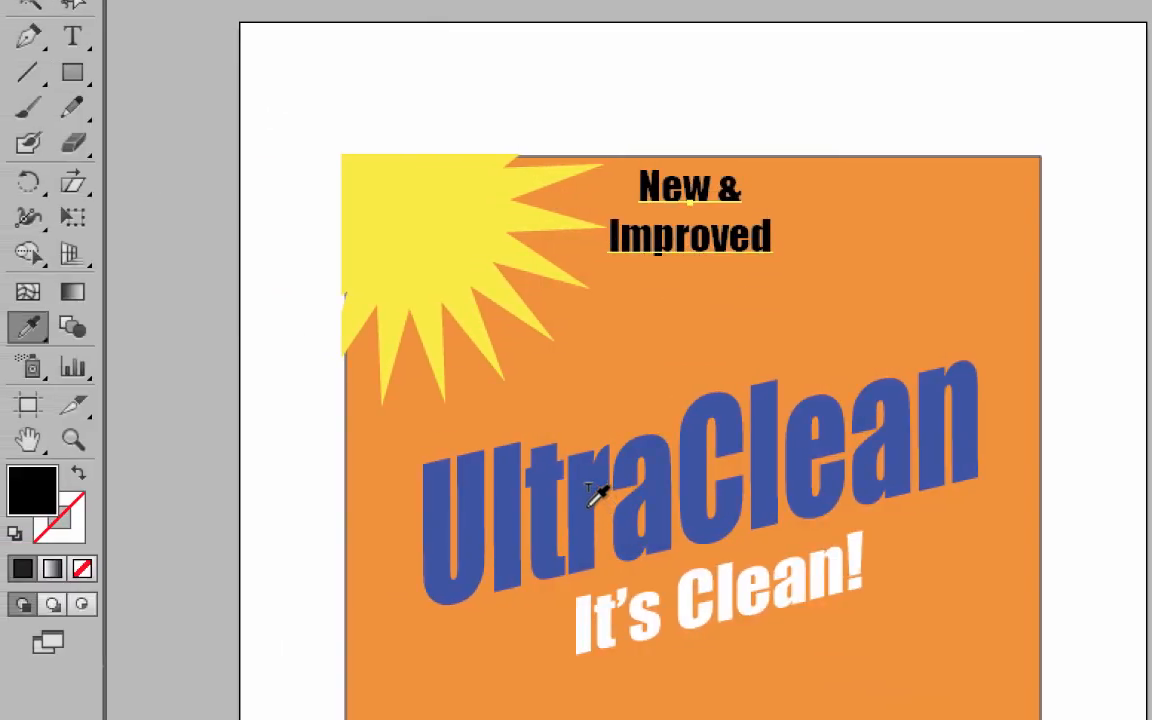
click(439, 480)
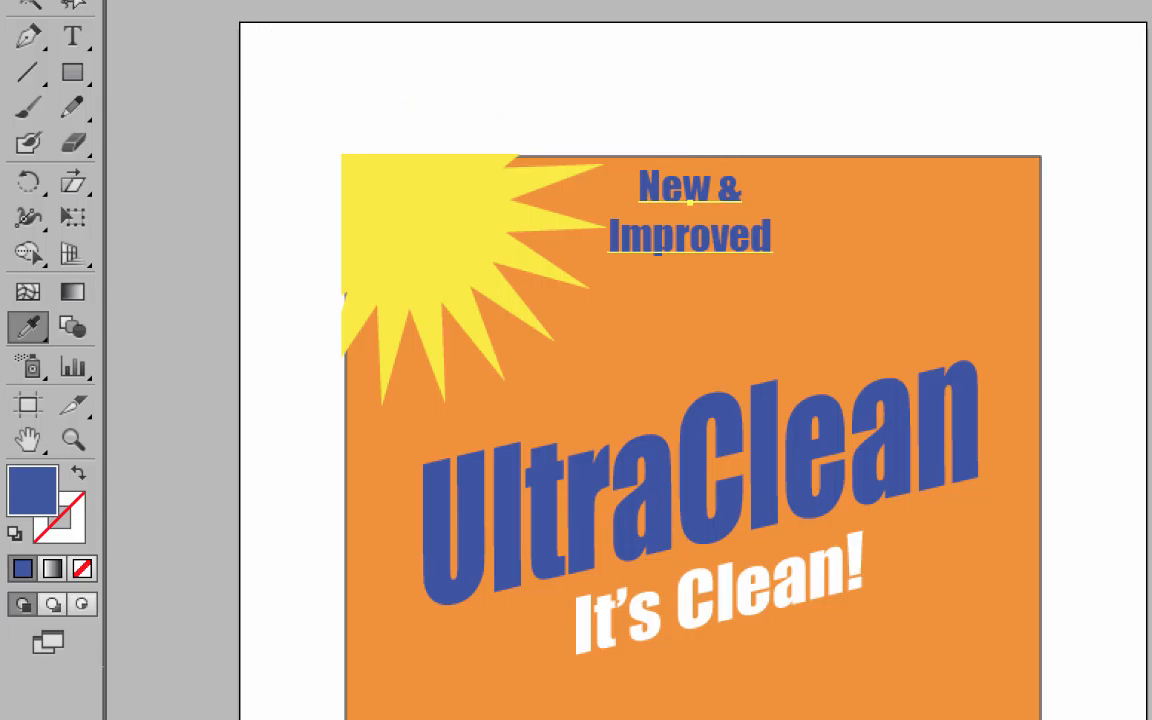
click(29, 3)
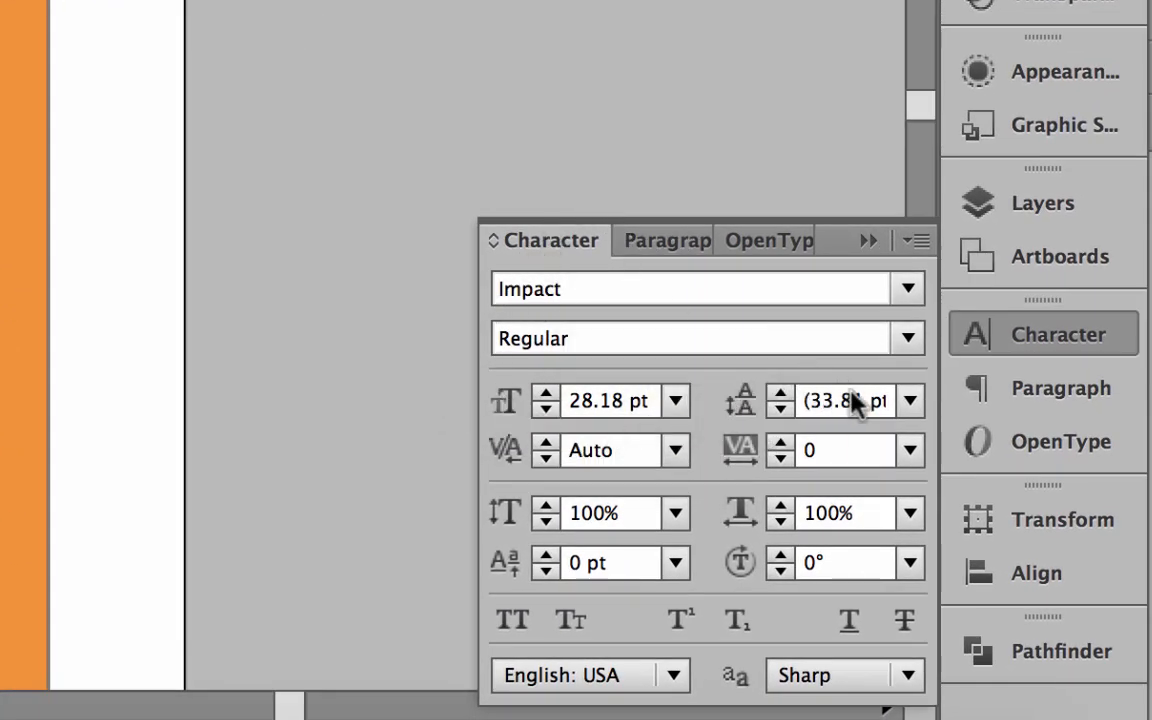
Step: Tighten the leading of the "New & Improved" text to less than 31 pt so its two lines sit close together
click(779, 408)
click(779, 408)
click(779, 408)
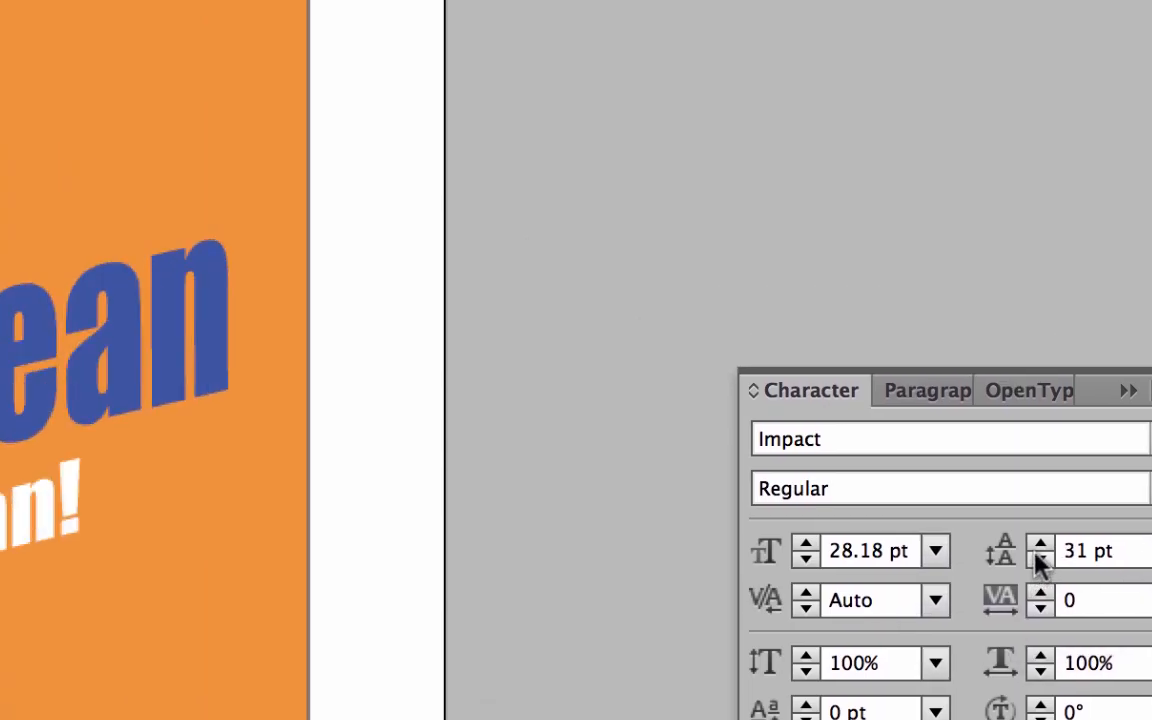
key(super+equal)
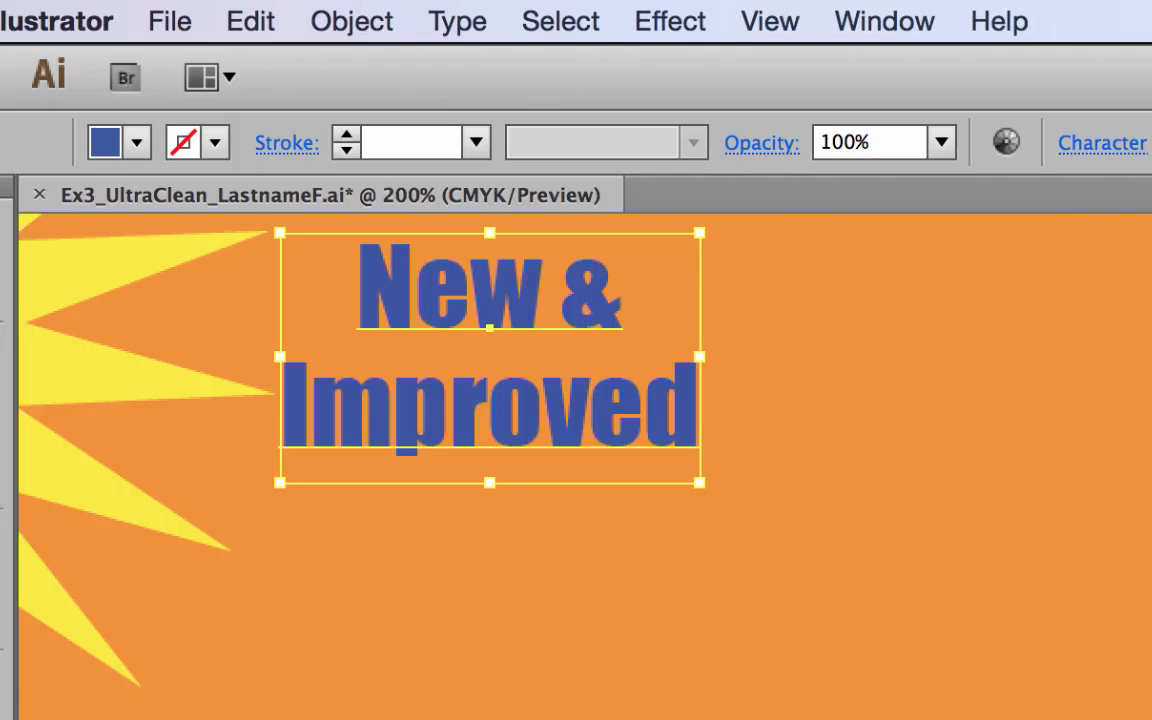
key(alt+Up)
key(alt+Up)
key(alt+Up)
key(alt+Up)
key(alt+Up)
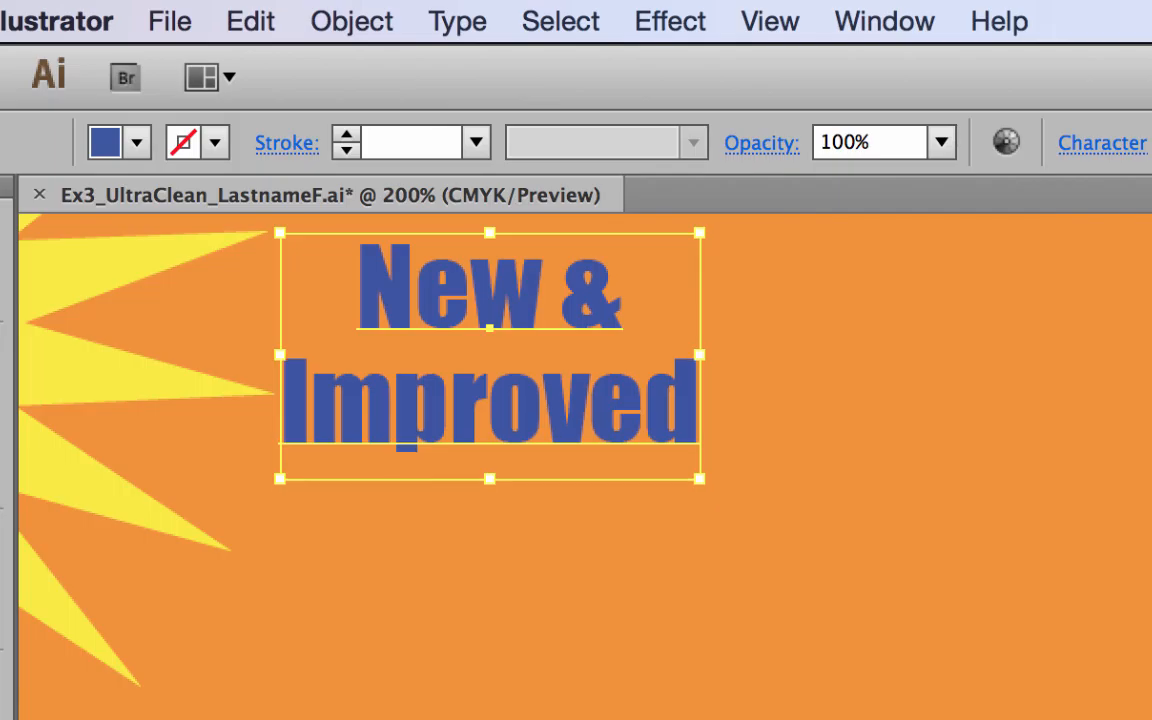
key(alt+Up)
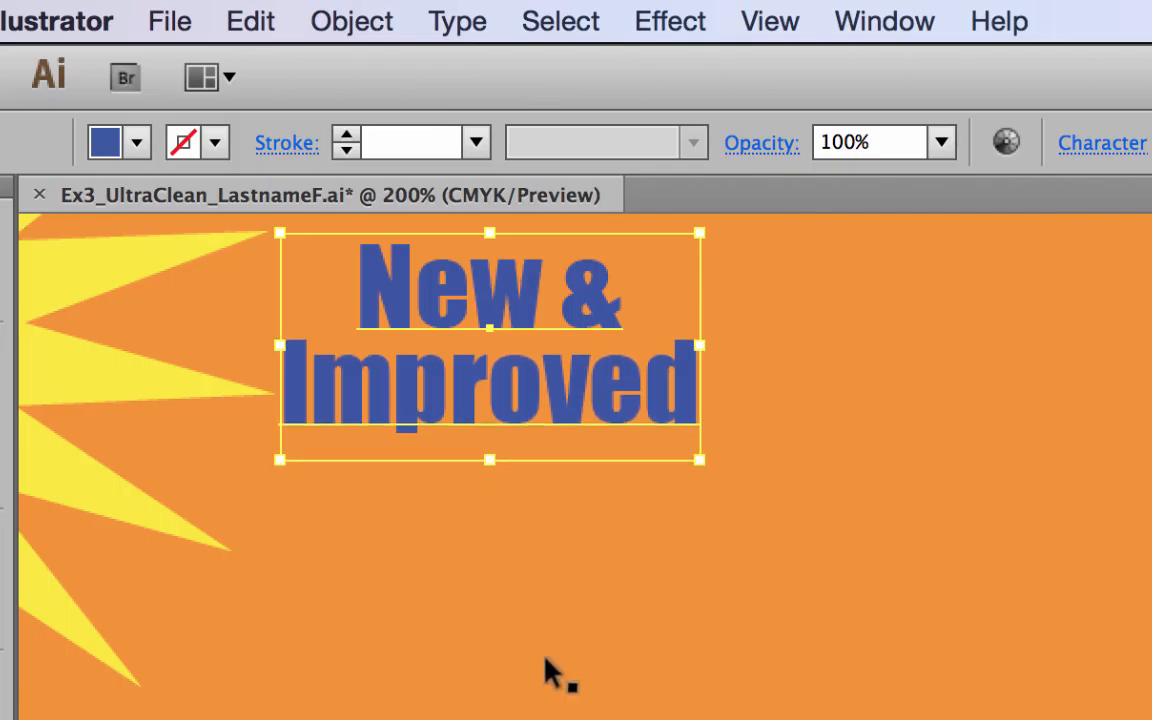
Step: Move the "New & Improved" text clear of the starburst and shear it vertically to match the upward slant of UltraClean
drag(594, 432, 754, 628)
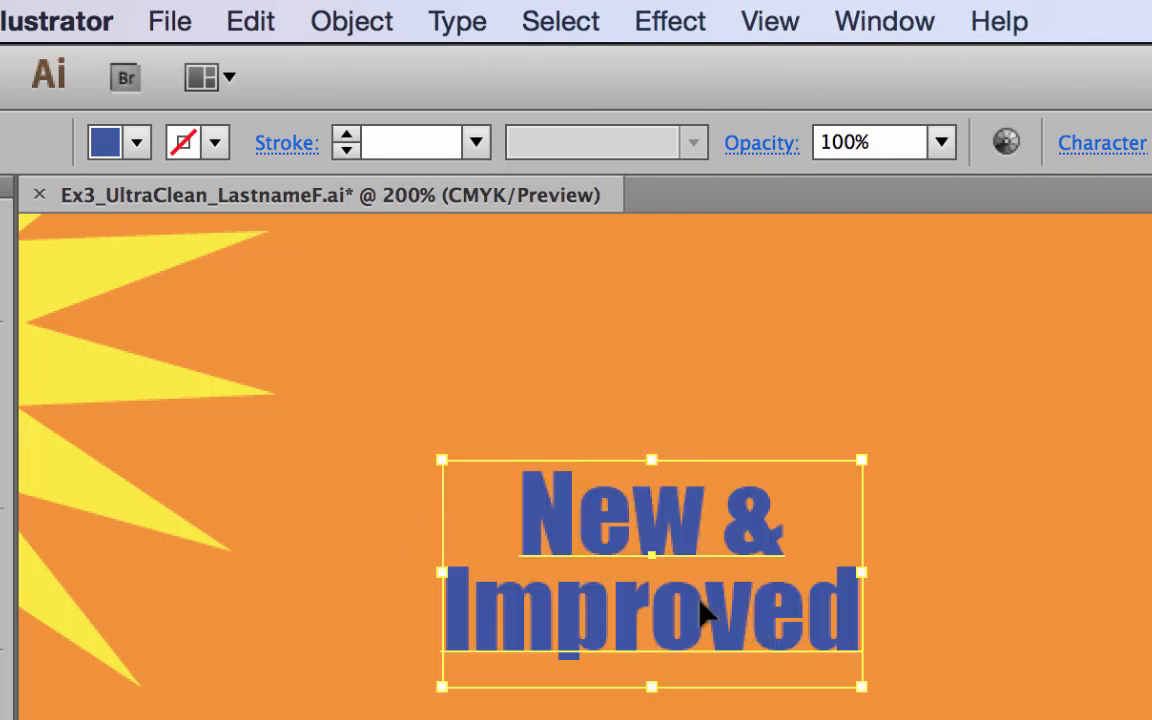
key(super+shift+a)
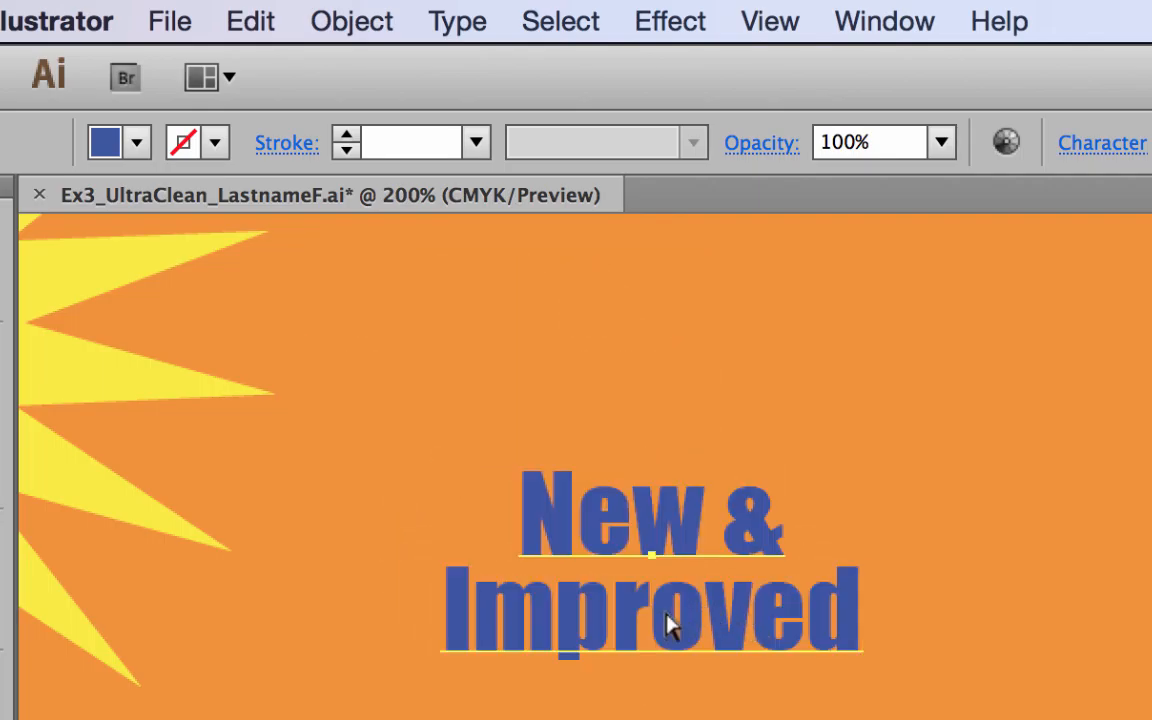
key(super+minus)
click(670, 625)
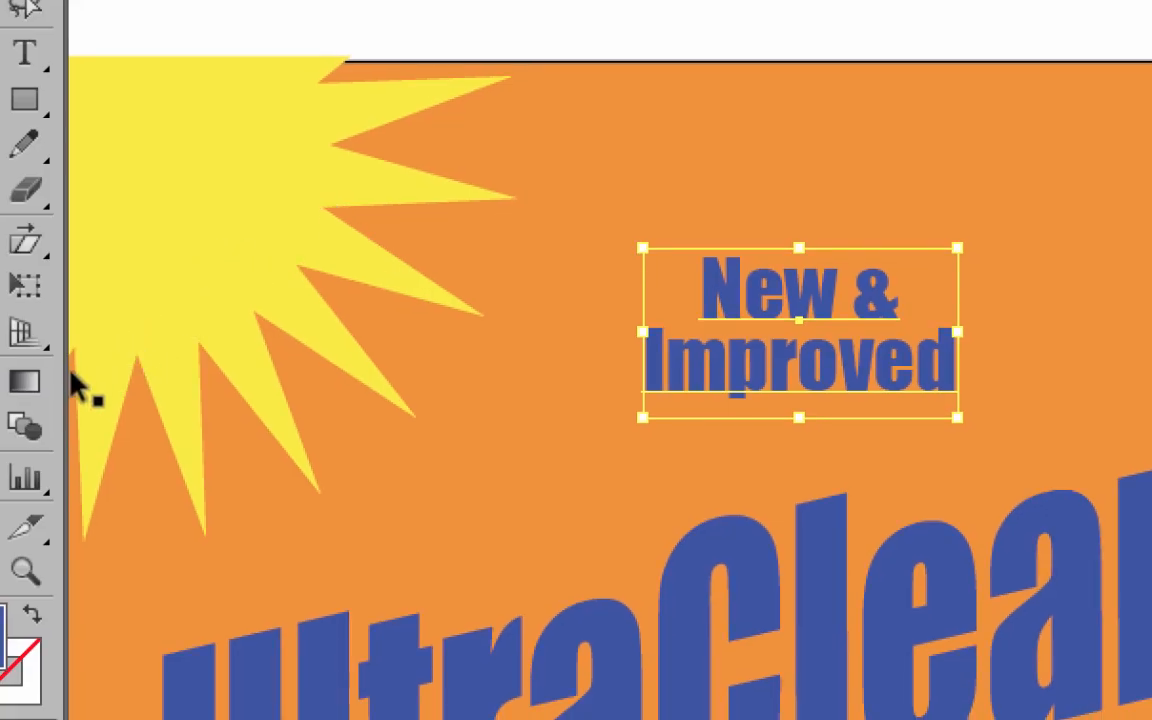
click(30, 243)
drag(980, 190, 985, 152)
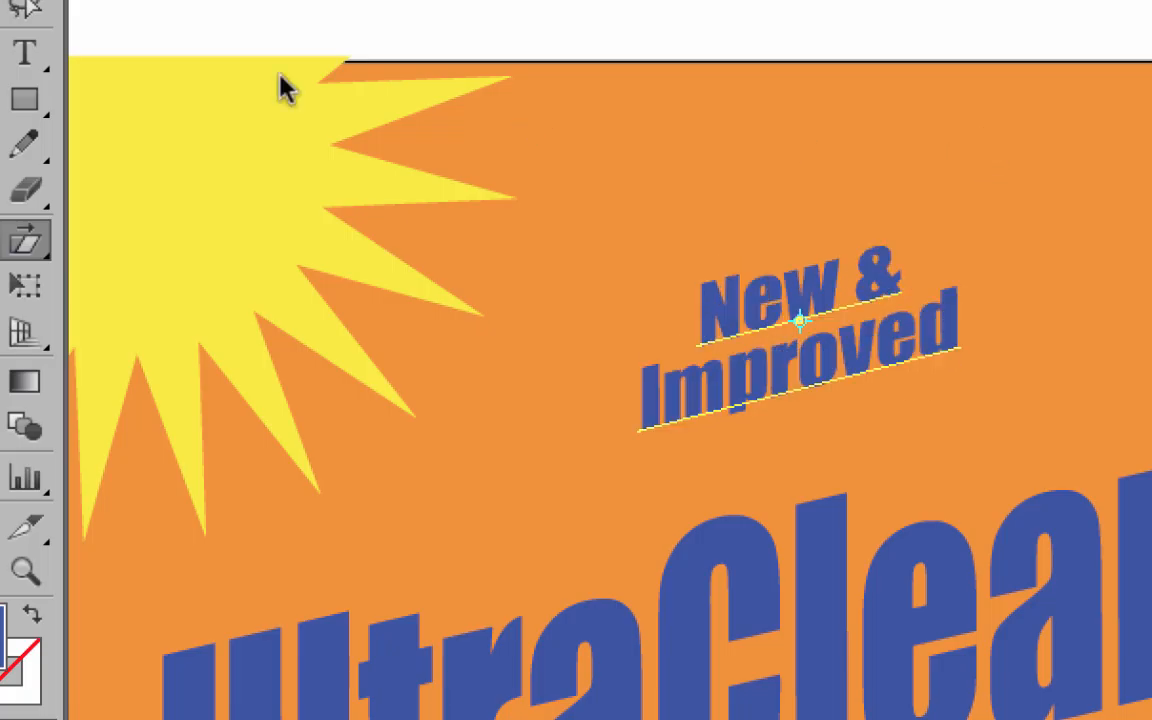
Step: Place the slanted "New & Improved" text on the yellow starburst and transfer it to the "star text" layer
key(v)
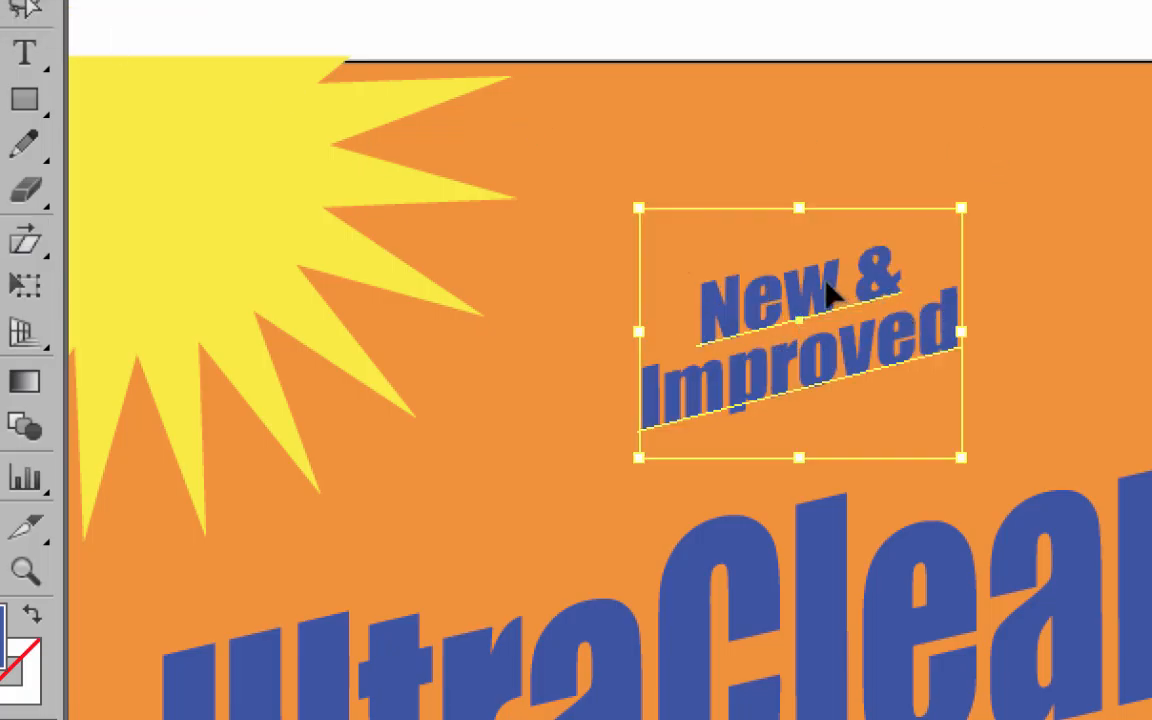
drag(828, 290, 252, 159)
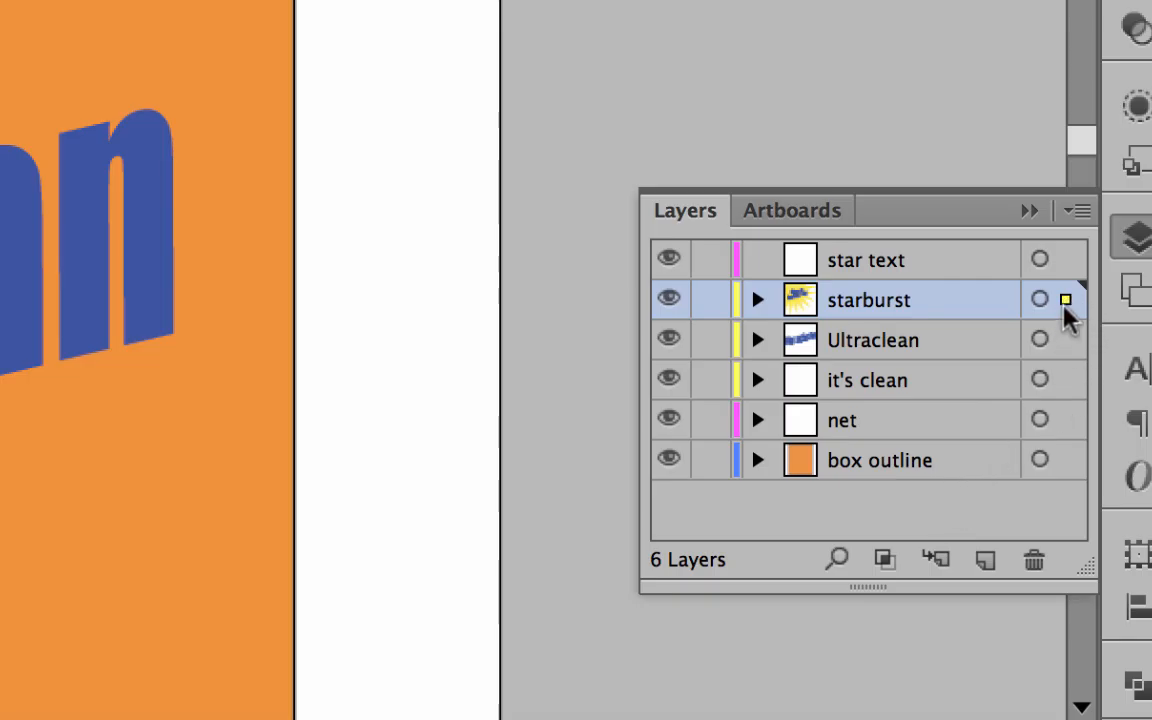
drag(1067, 301, 1066, 260)
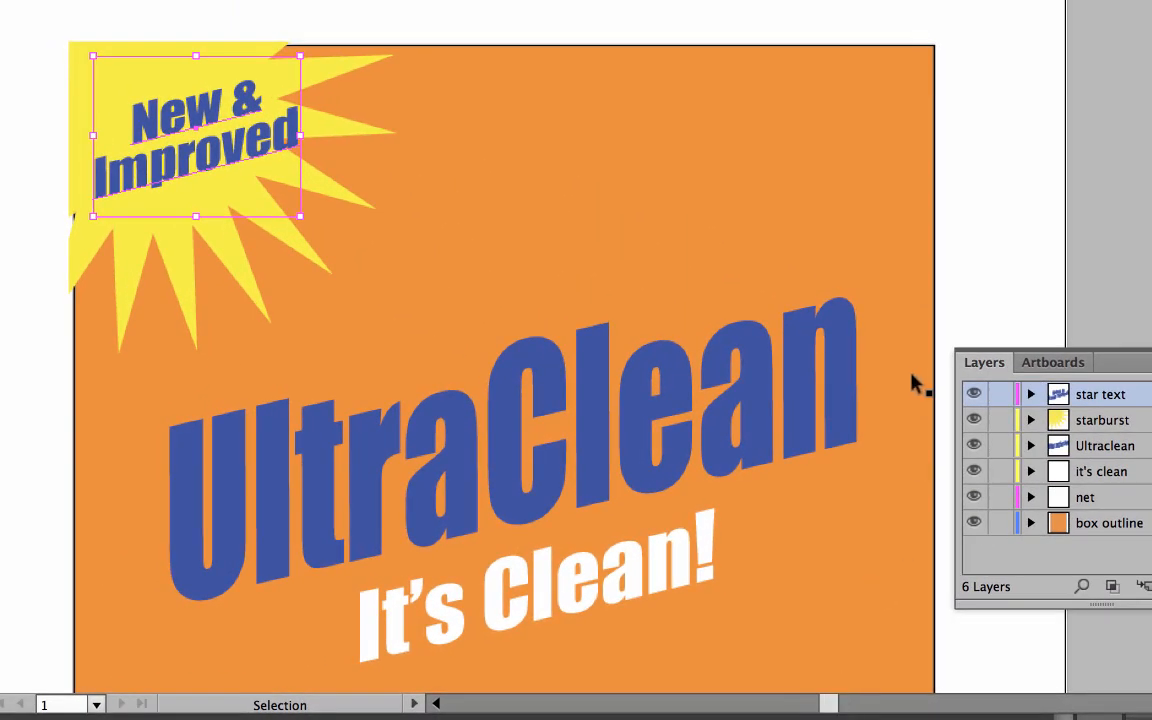
drag(168, 107, 187, 108)
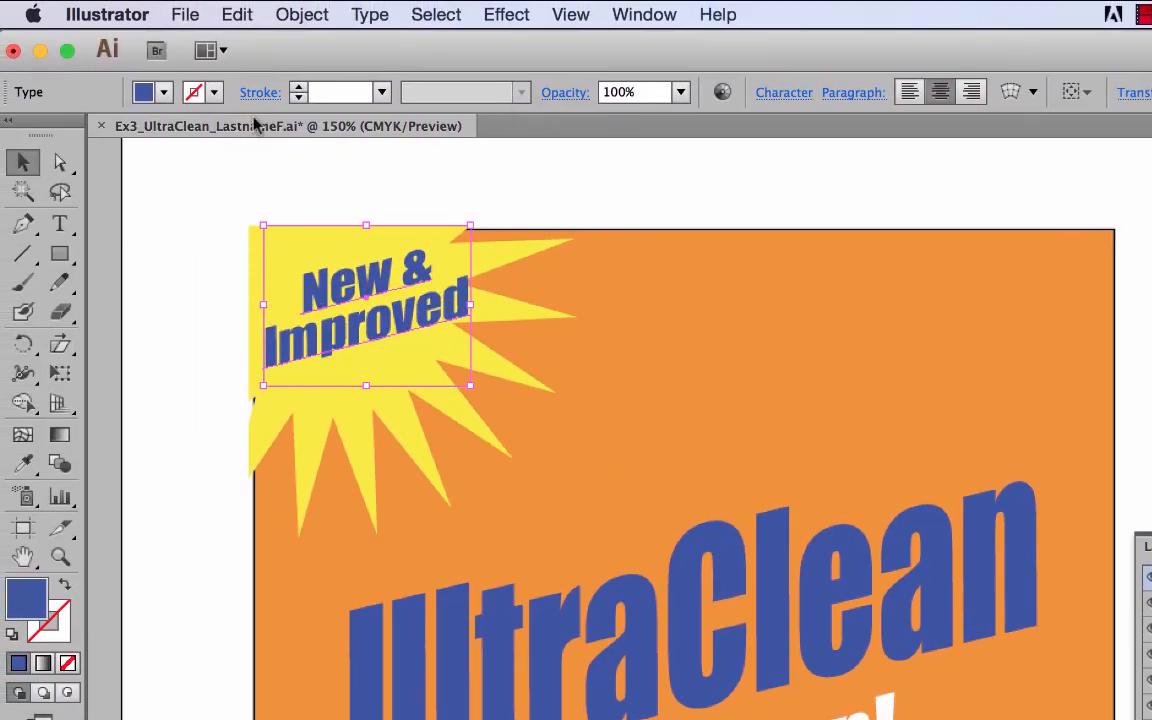
Step: Try a 1 pt white stroke directly on the "New & Improved" text
click(162, 92)
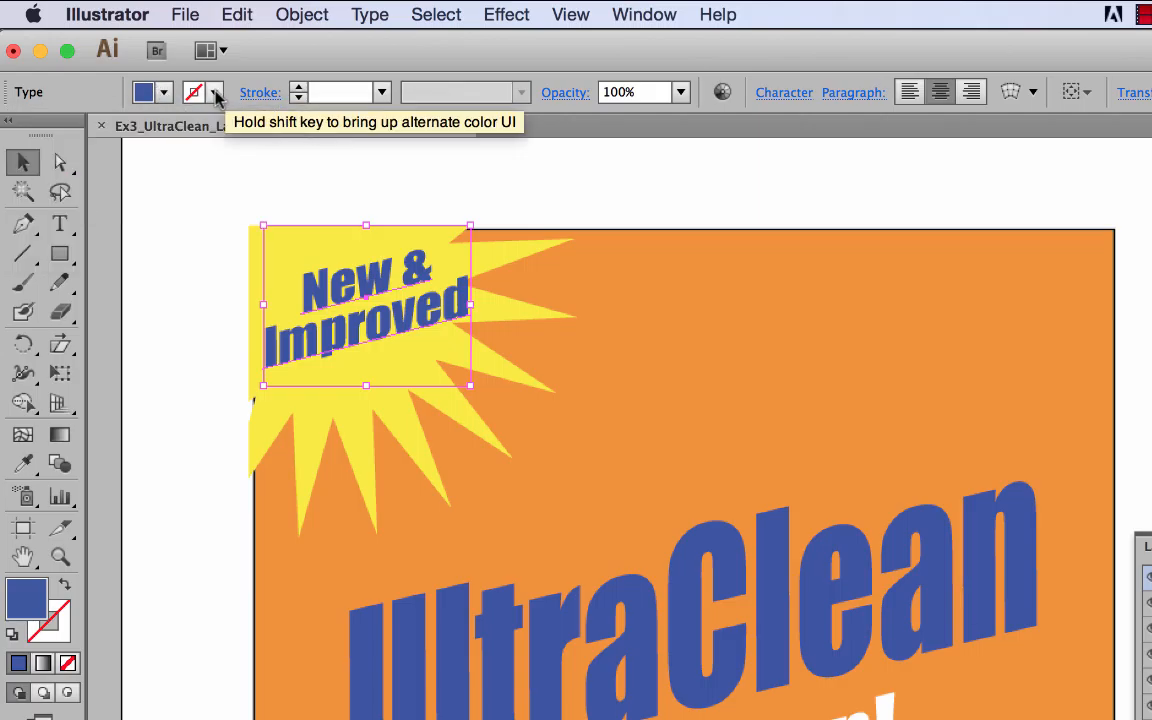
click(213, 92)
click(50, 135)
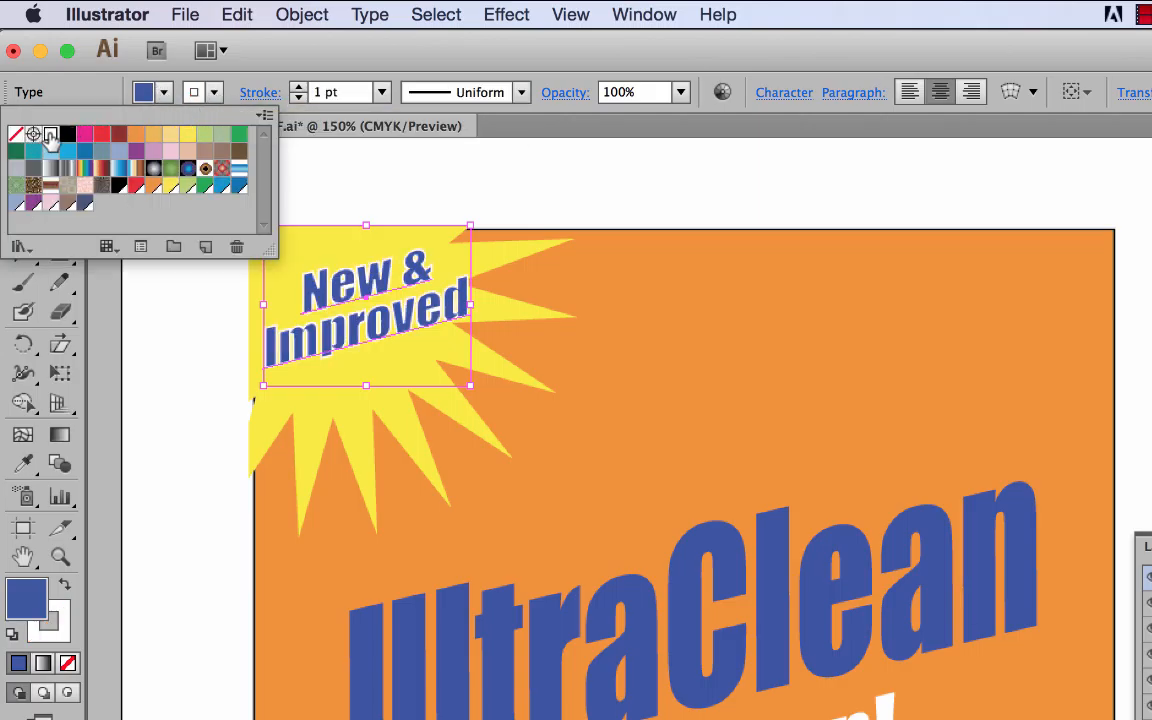
key(Escape)
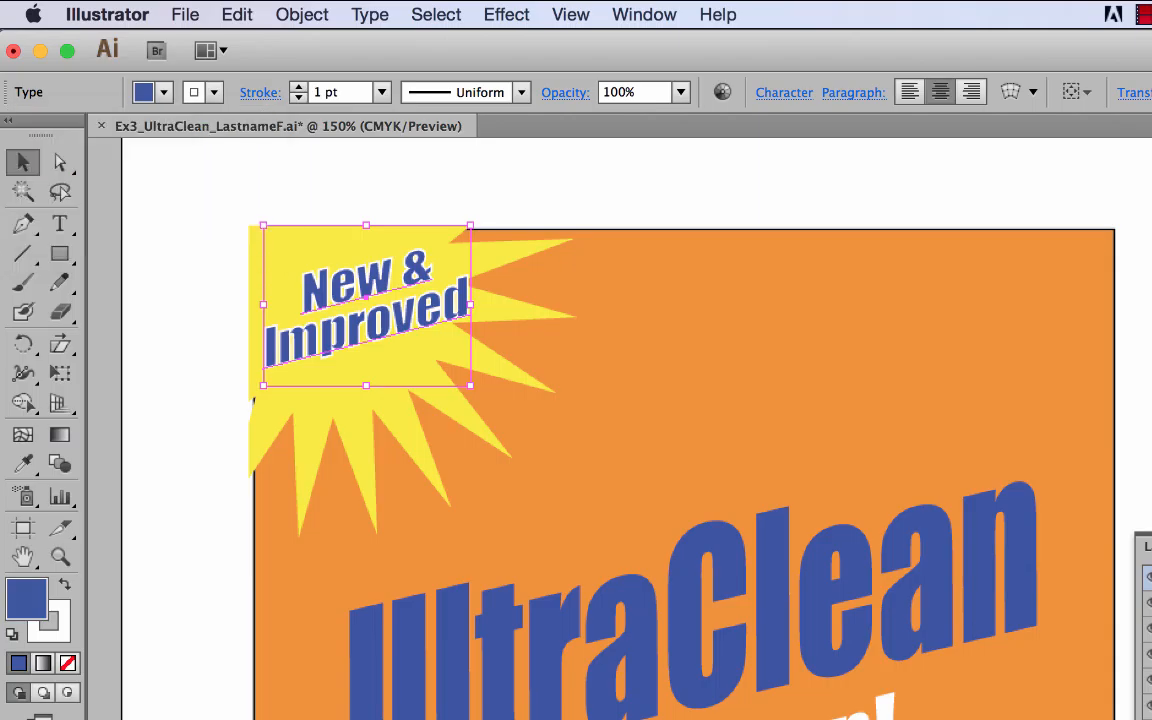
Step: Set the stroke of the "New & Improved" text back to None
click(1151, 360)
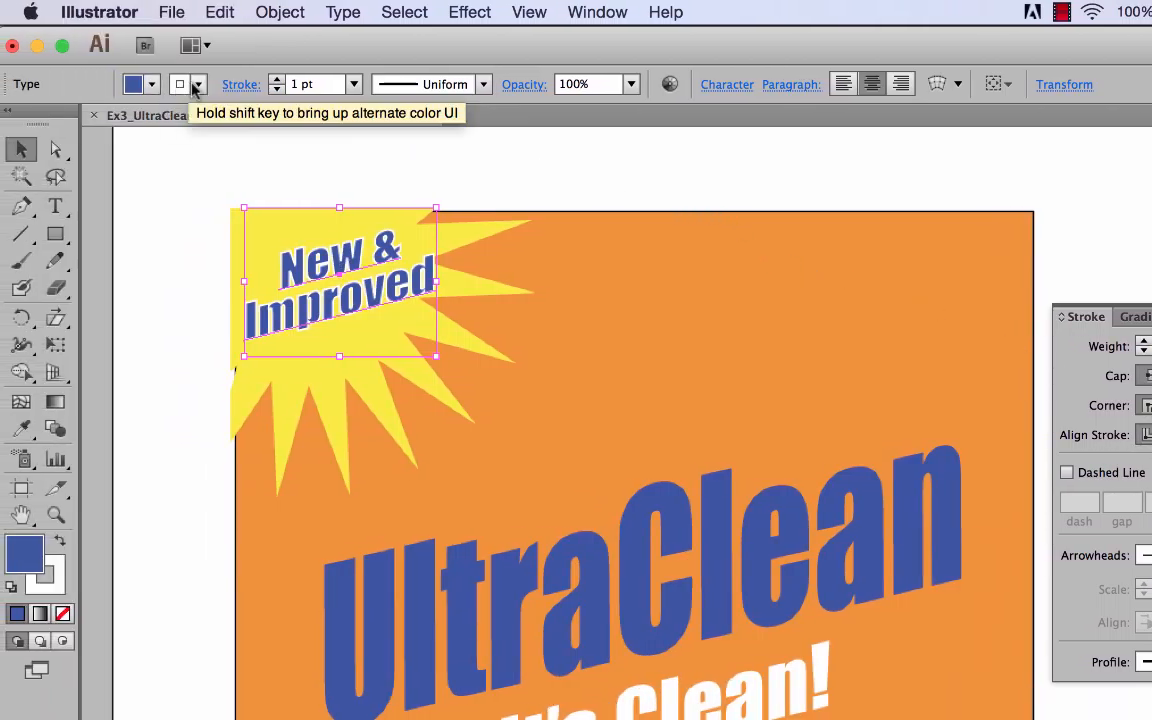
click(198, 84)
click(18, 127)
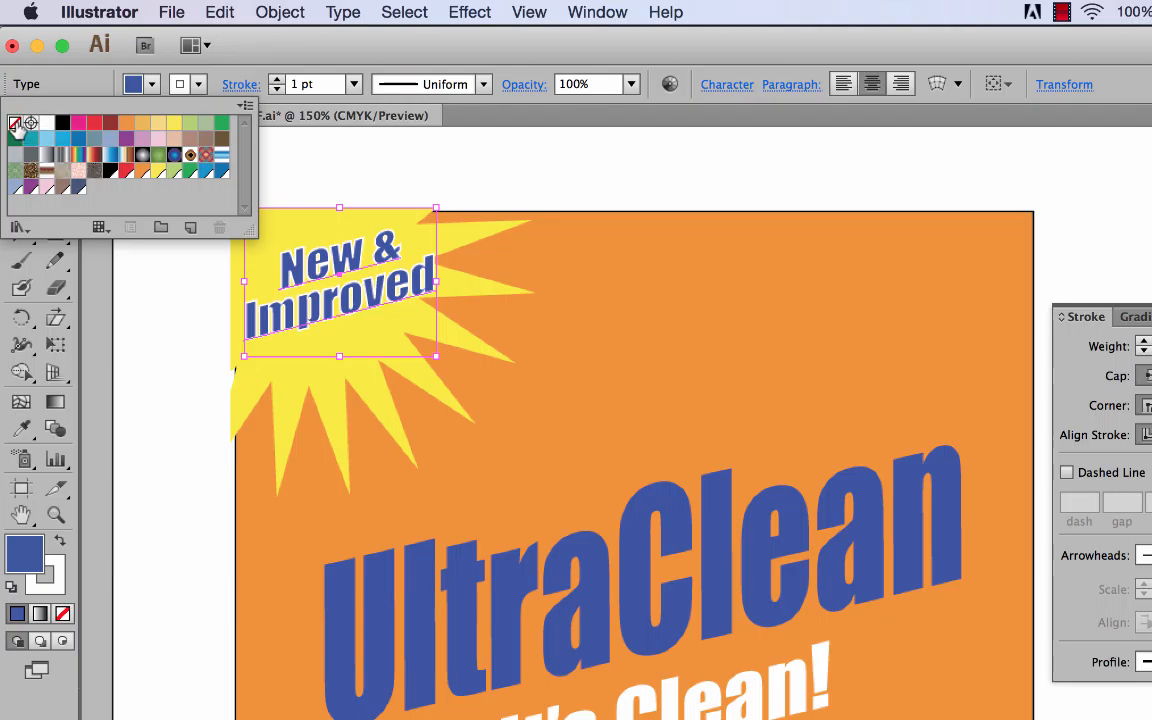
click(656, 175)
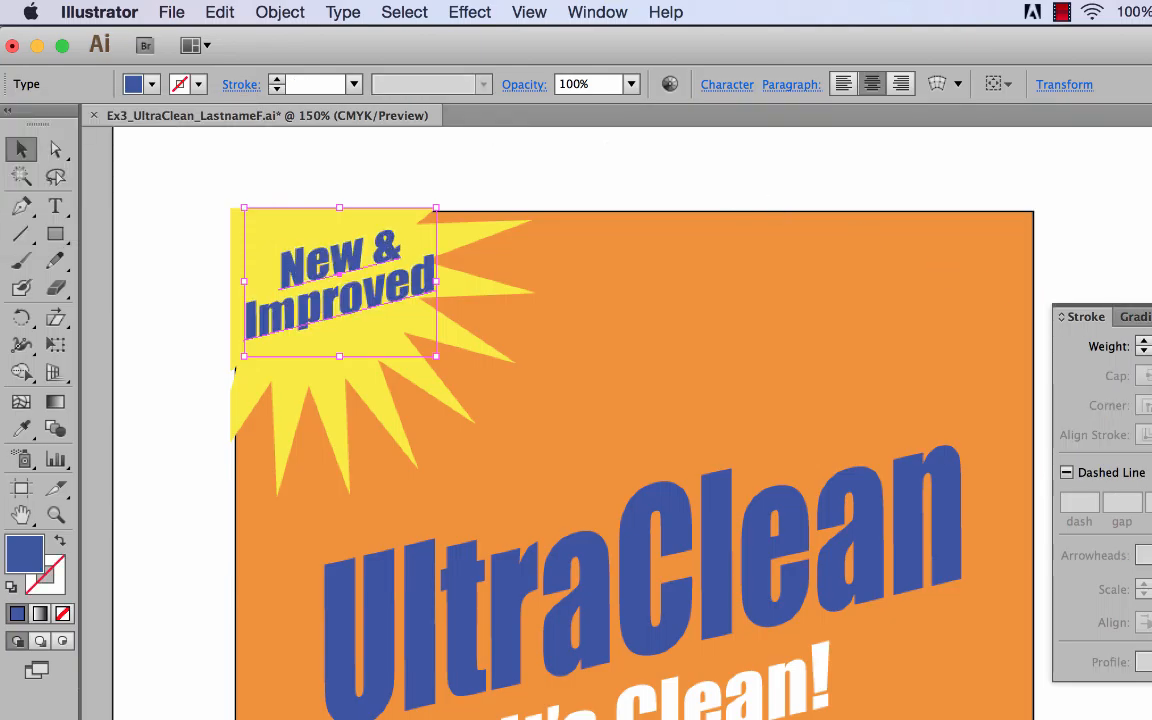
Step: Add a new 3 pt white stroke to the appearance of the "New & Improved" type object
key(shift+F6)
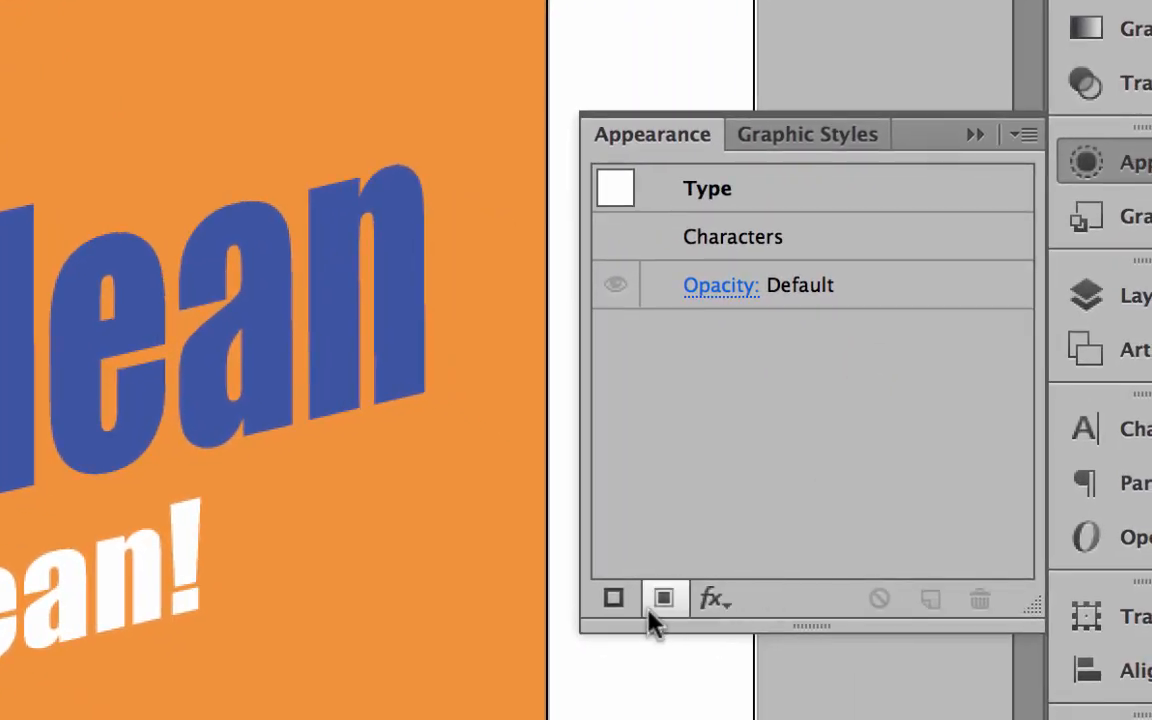
click(612, 598)
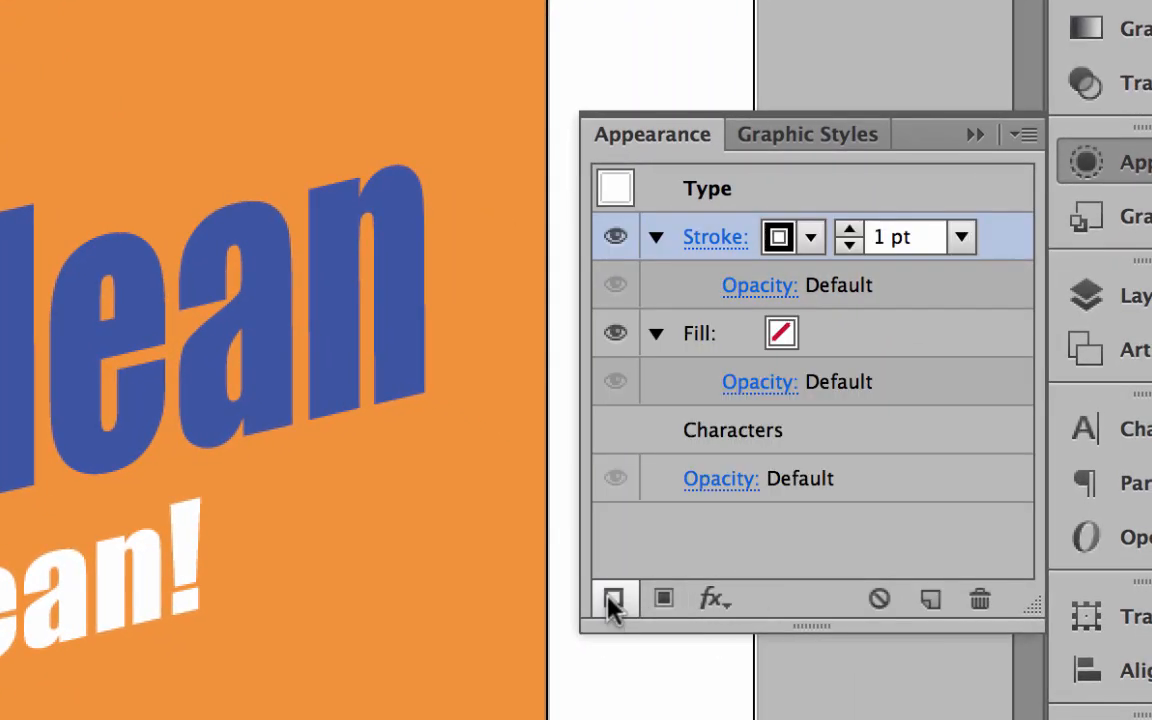
click(810, 237)
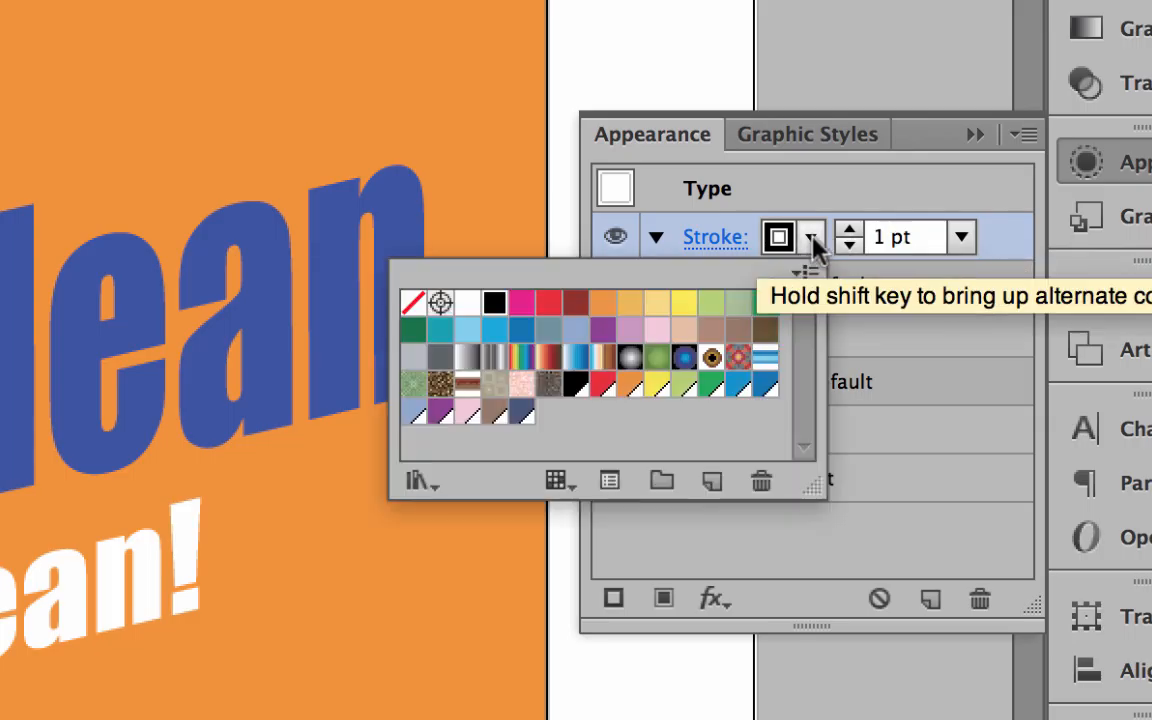
click(467, 302)
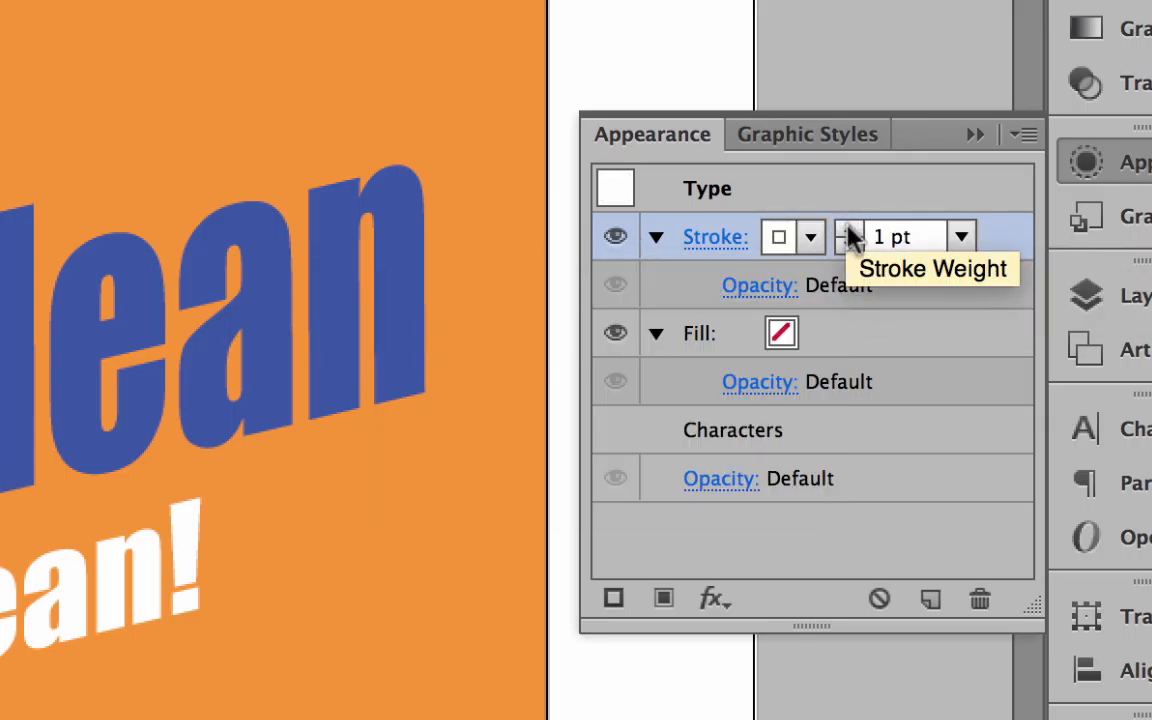
click(850, 237)
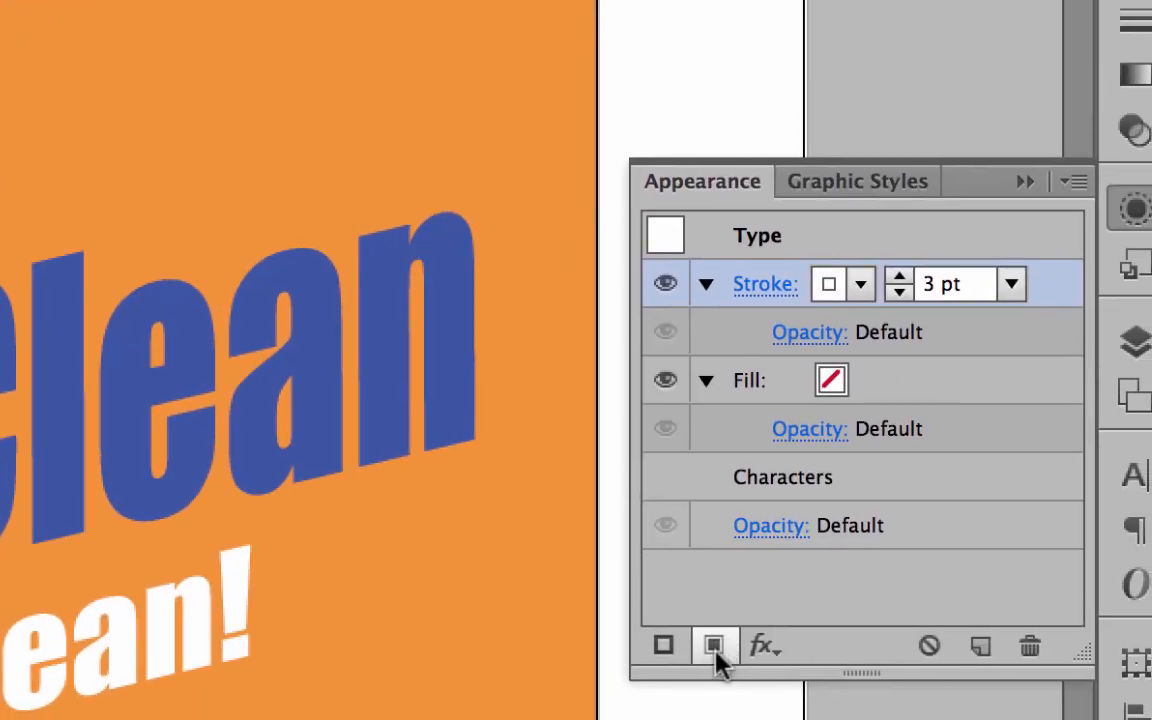
Step: Add a new fill above the white stroke in the appearance of the "New & Improved" text
click(715, 648)
click(862, 286)
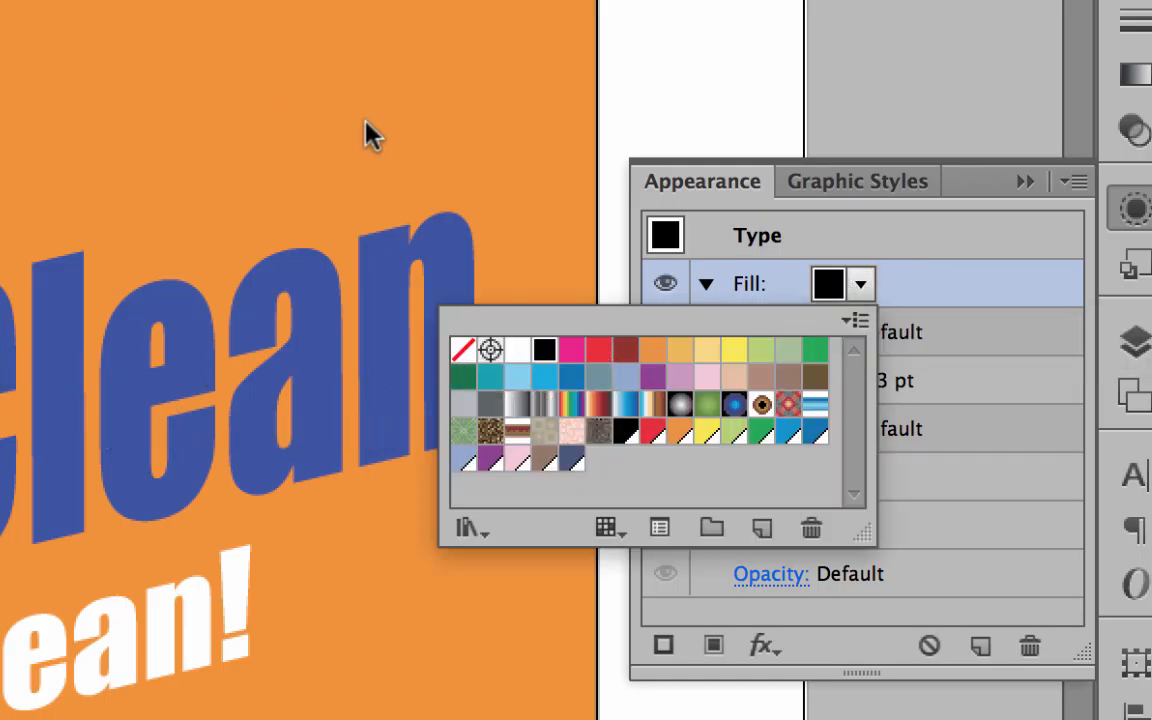
key(Escape)
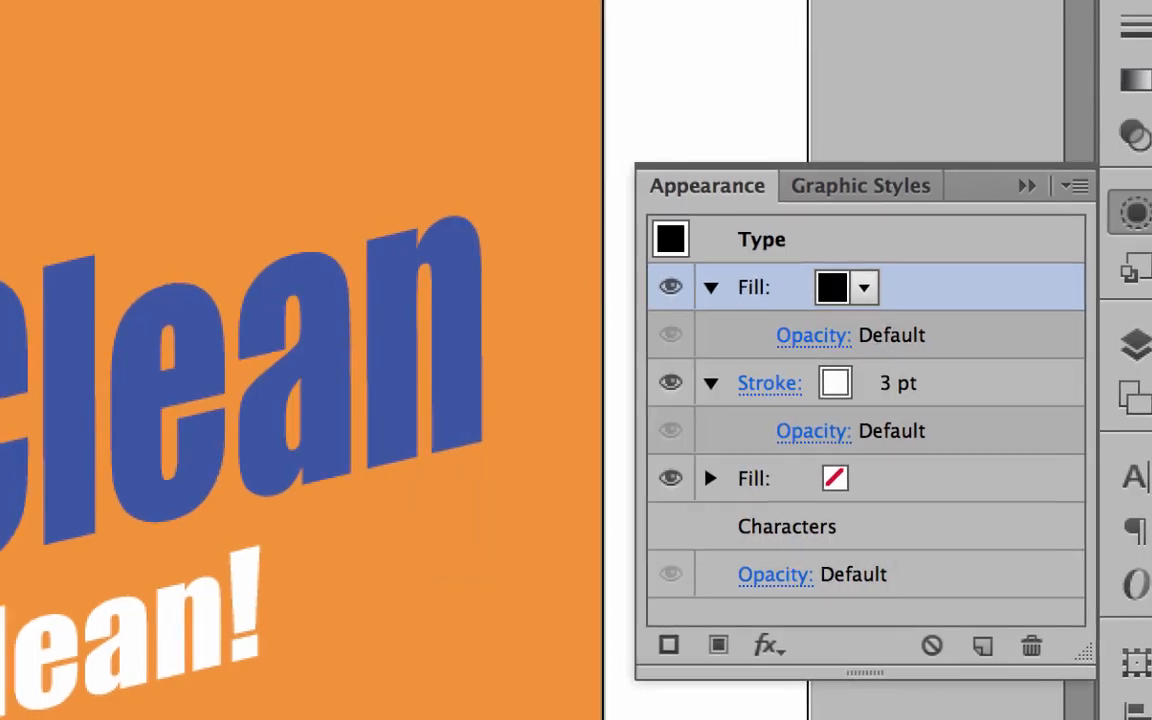
Step: Sample the blue of the UltraClean lettering with nothing selected and save it as a new colour swatch
click(1144, 77)
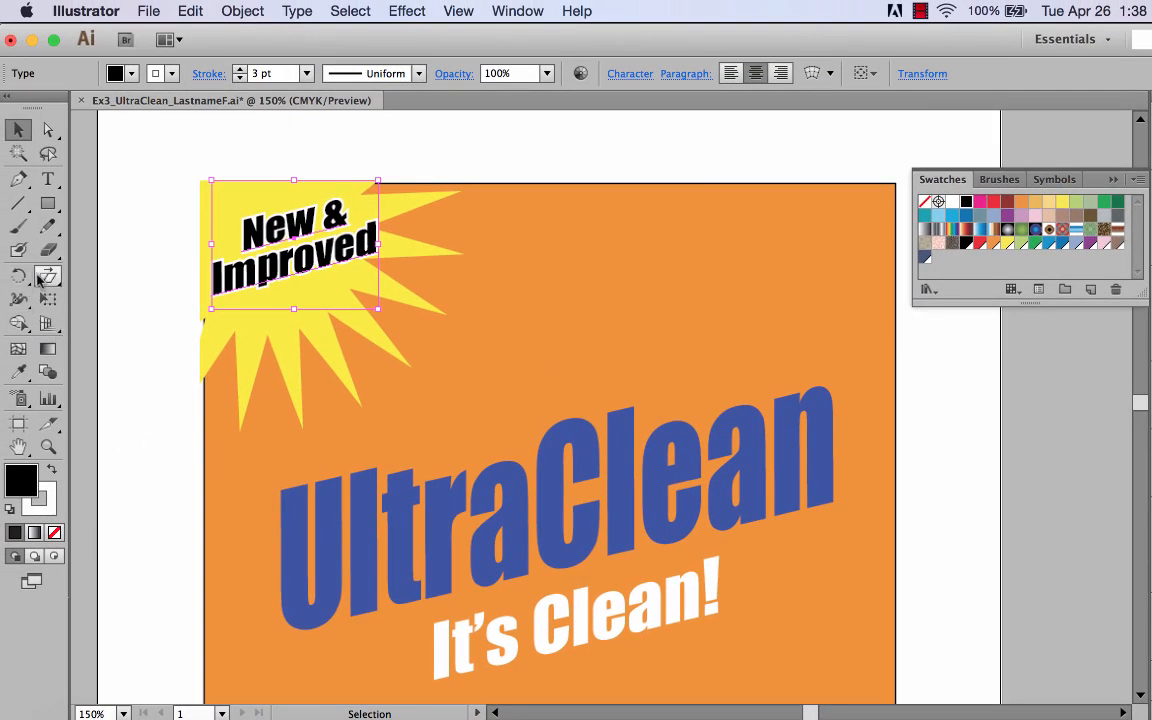
click(488, 369)
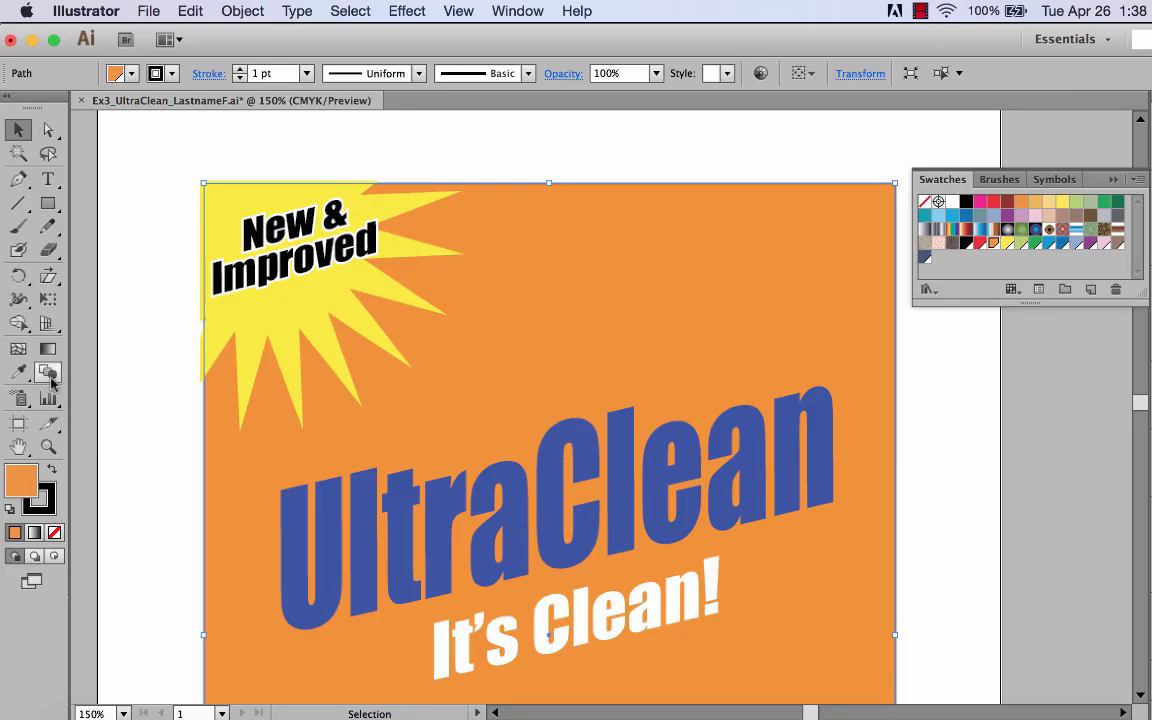
click(18, 371)
click(301, 497)
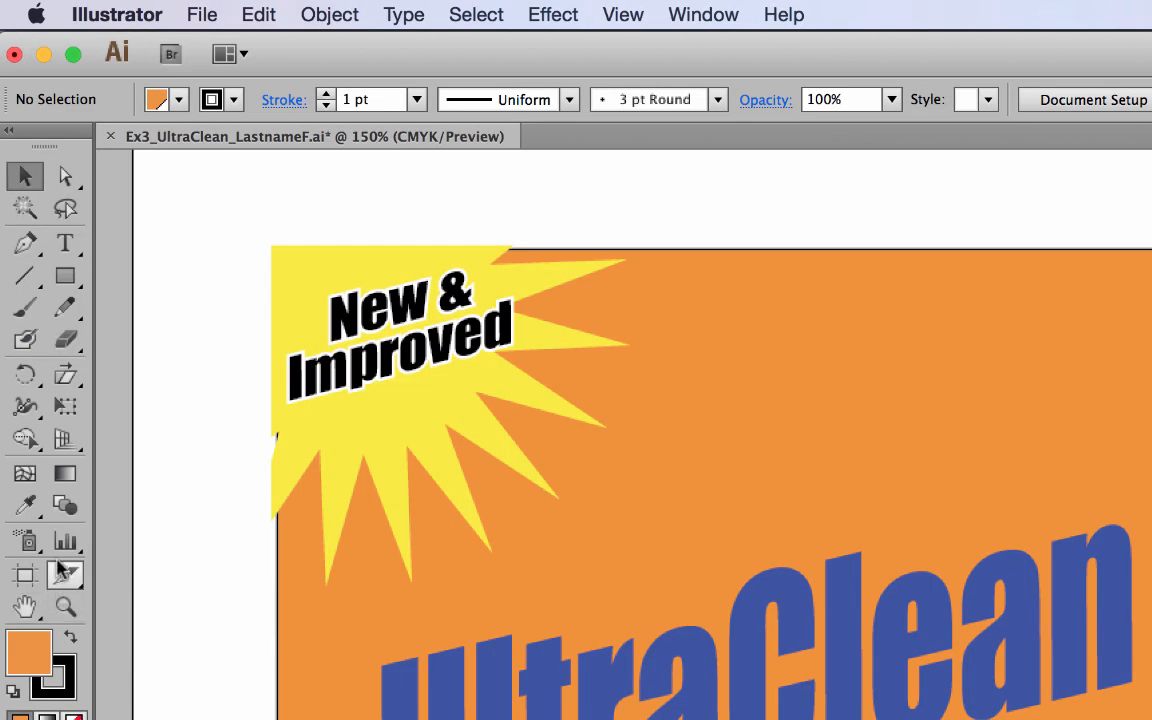
click(19, 372)
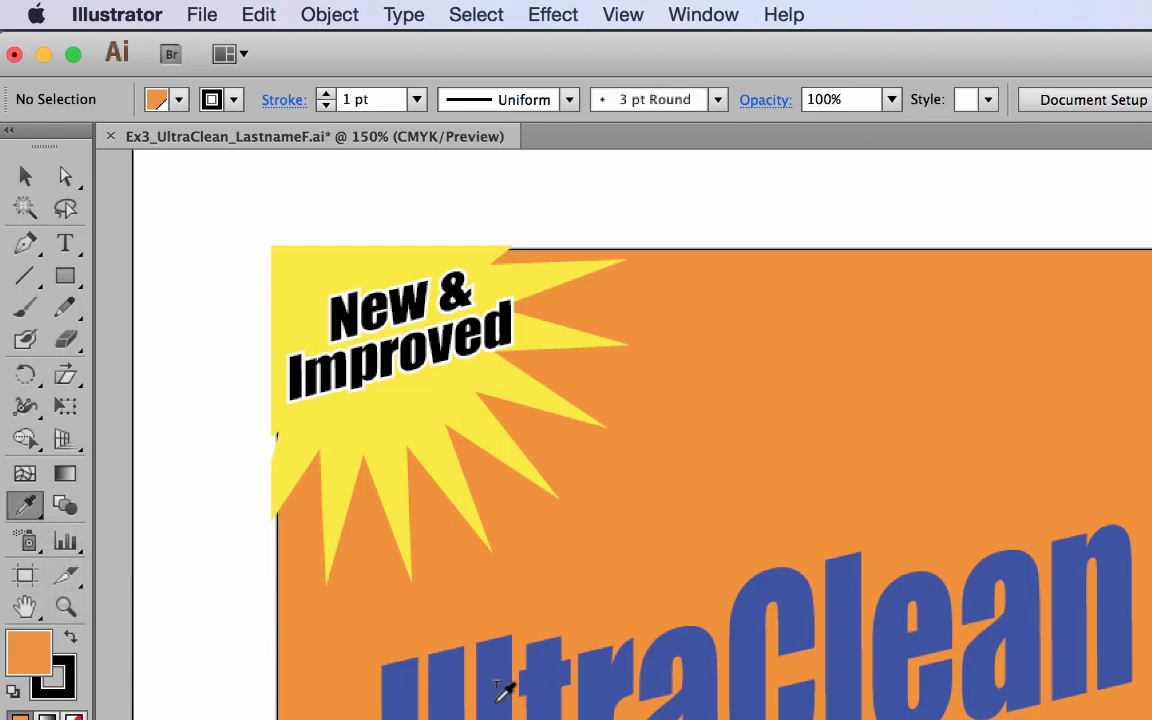
click(449, 630)
drag(30, 658, 707, 496)
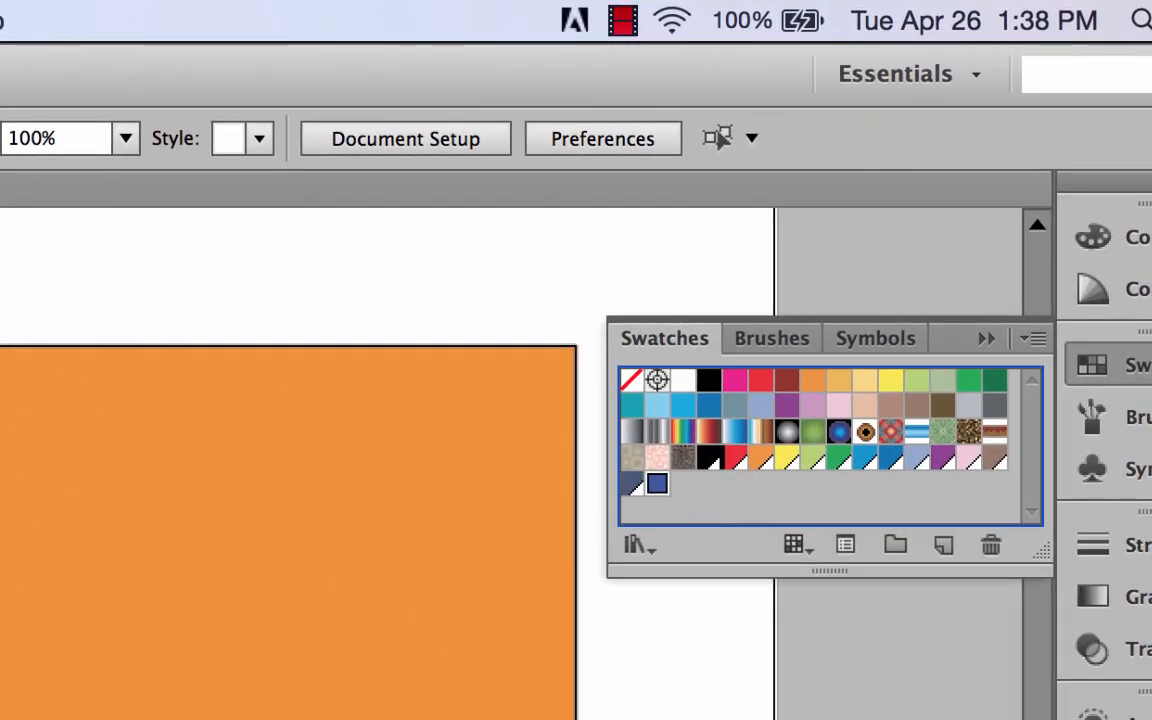
Step: Apply the newly saved blue swatch to the upper fill in the appearance of the "New & Improved" text
click(404, 604)
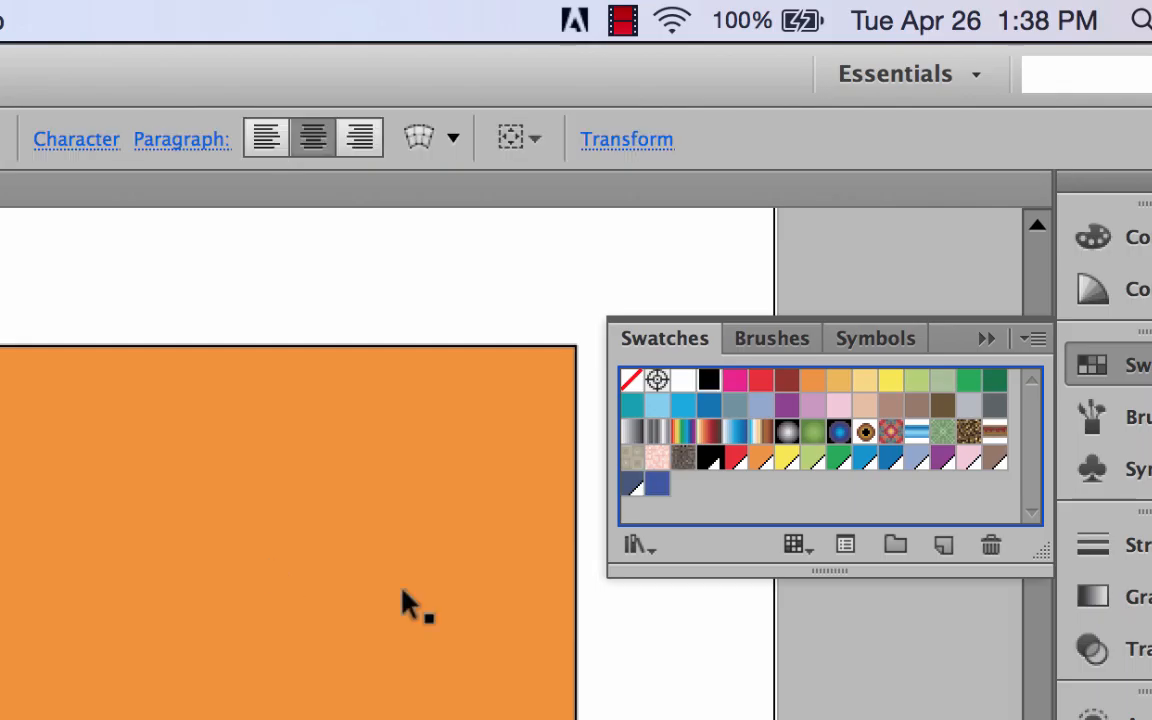
click(1089, 718)
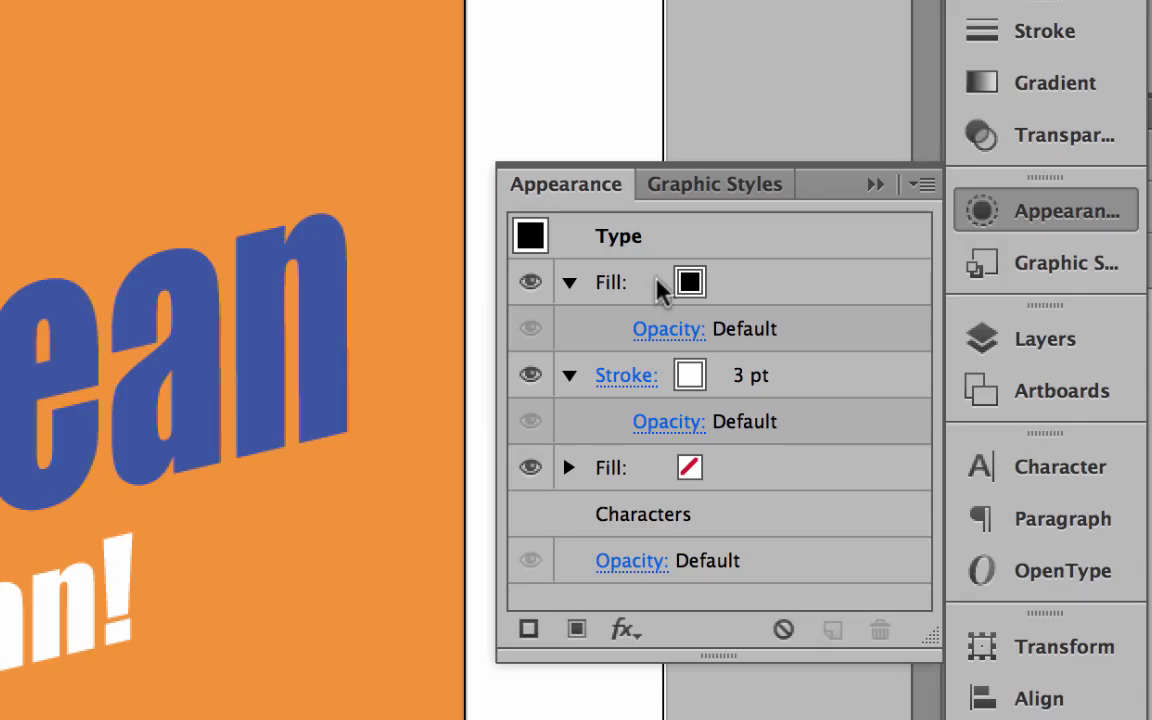
click(695, 283)
click(720, 285)
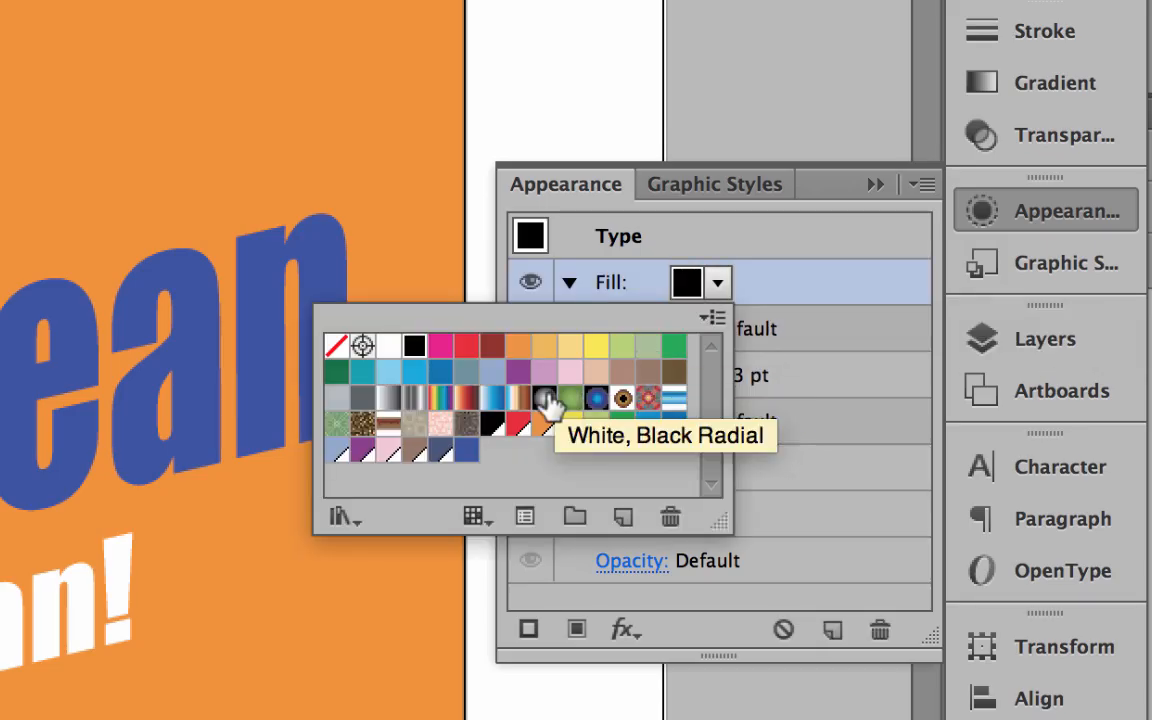
click(467, 453)
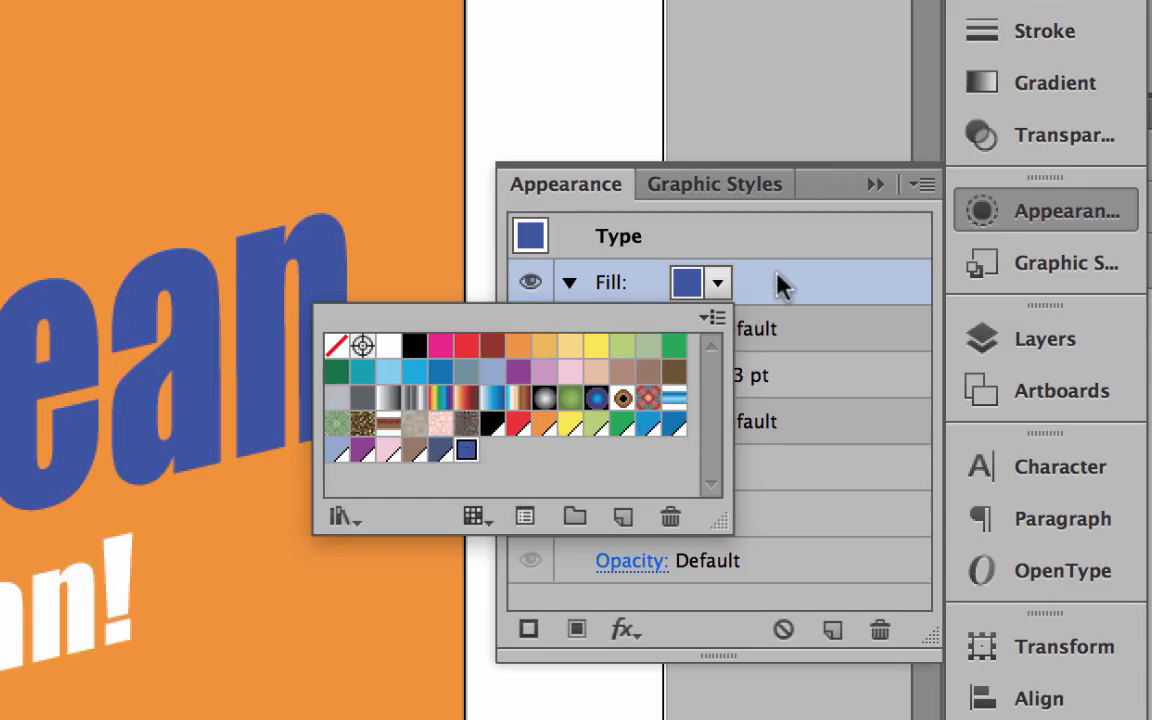
click(841, 224)
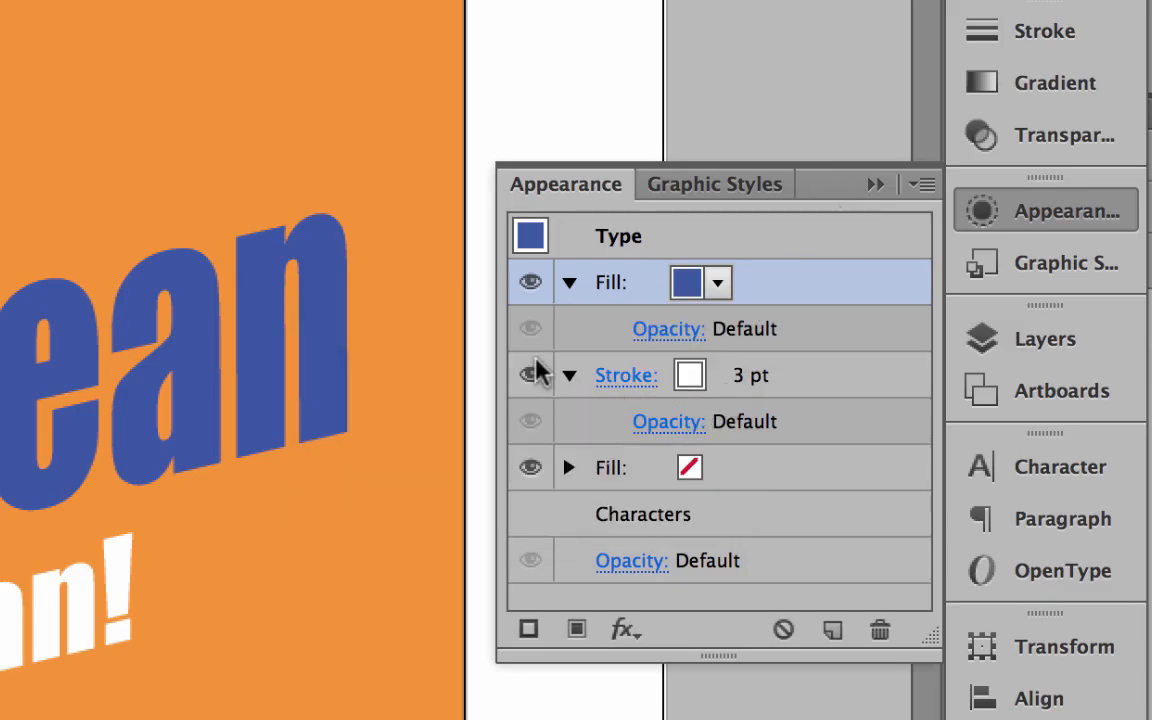
Step: Temporarily hide the blue fill and the white stroke of the "New & Improved" text to compare their effect
click(530, 282)
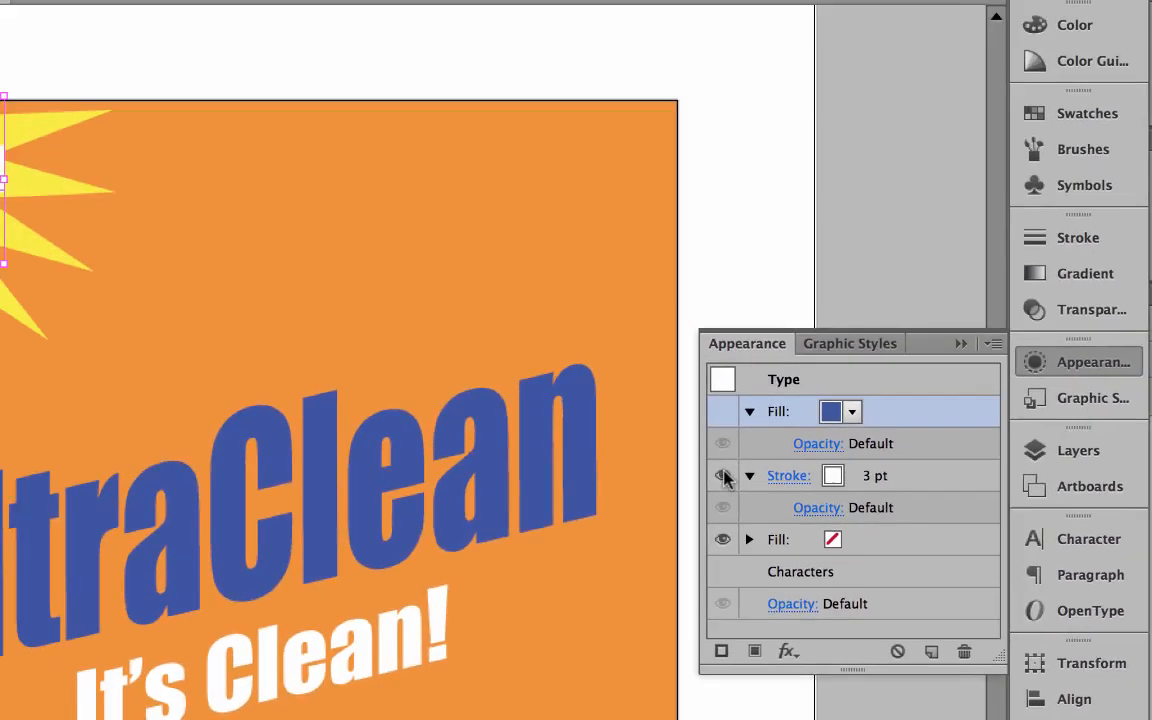
click(726, 478)
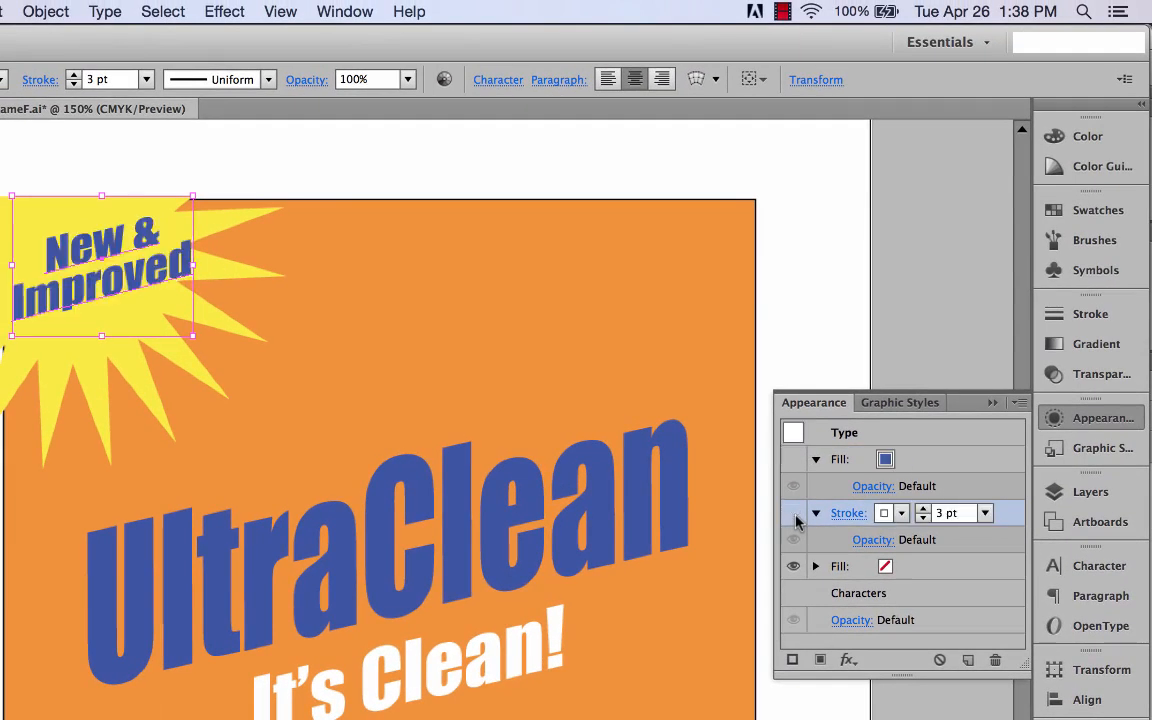
click(793, 514)
click(794, 460)
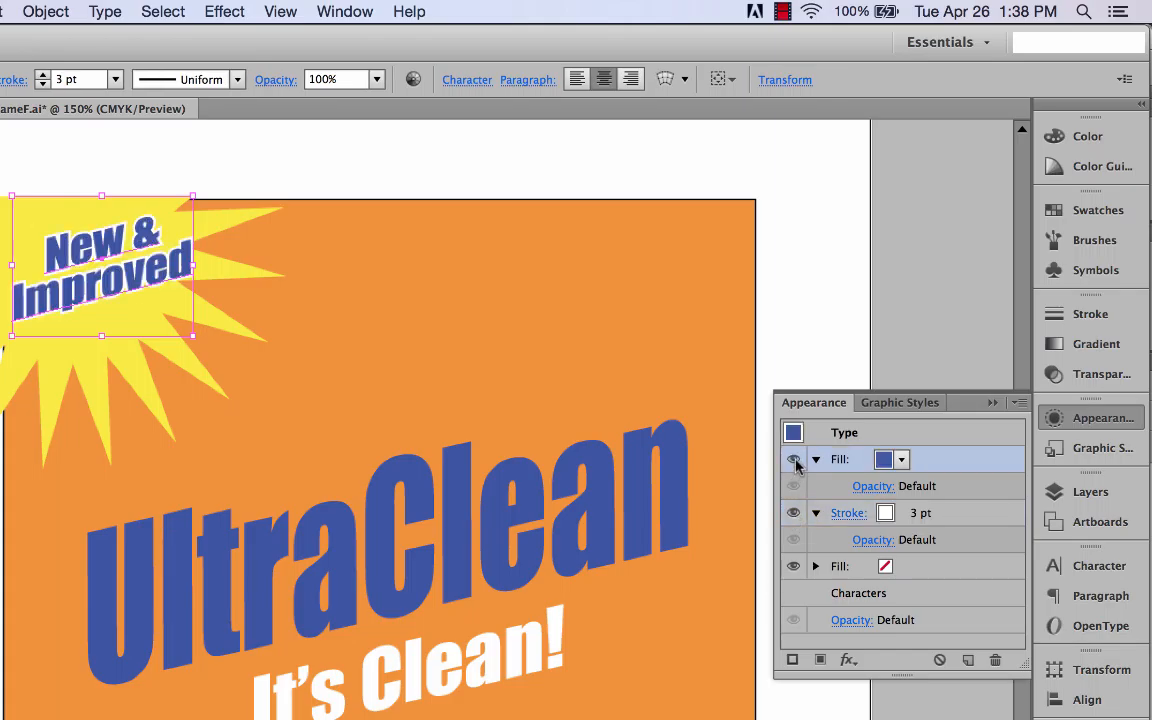
Step: Set the weight of the white stroke on the "New & Improved" text to 6 pt
click(910, 514)
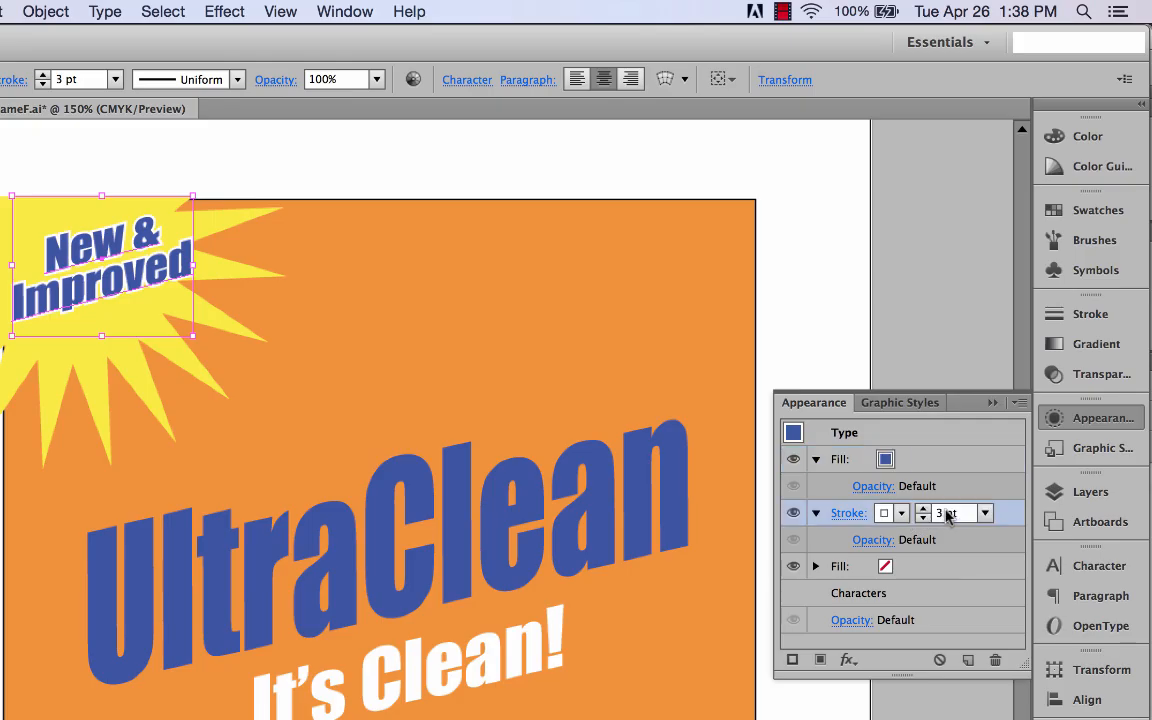
click(923, 509)
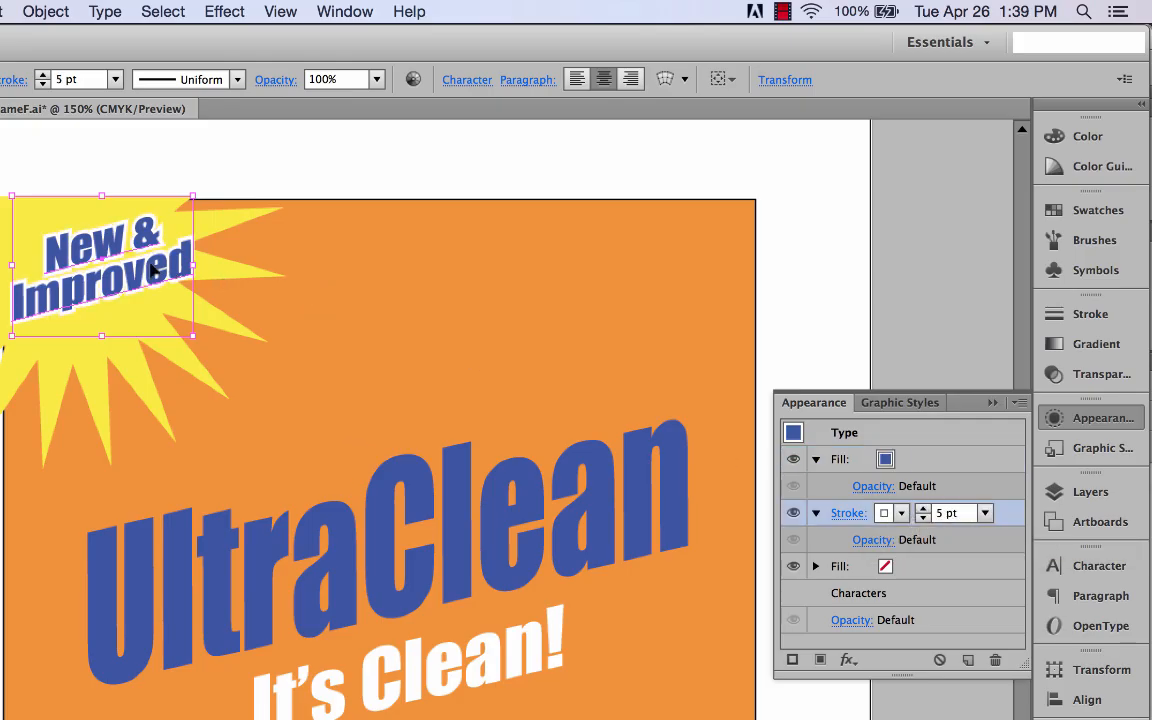
click(921, 509)
click(921, 509)
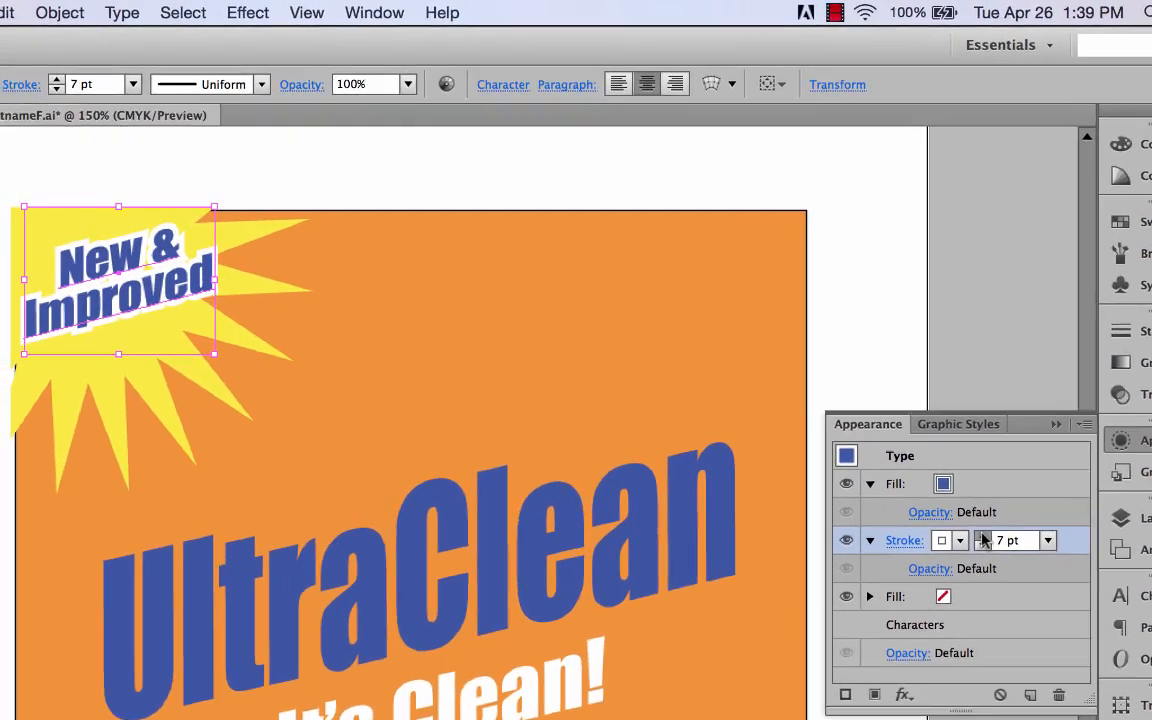
click(983, 540)
click(983, 540)
click(983, 540)
click(983, 540)
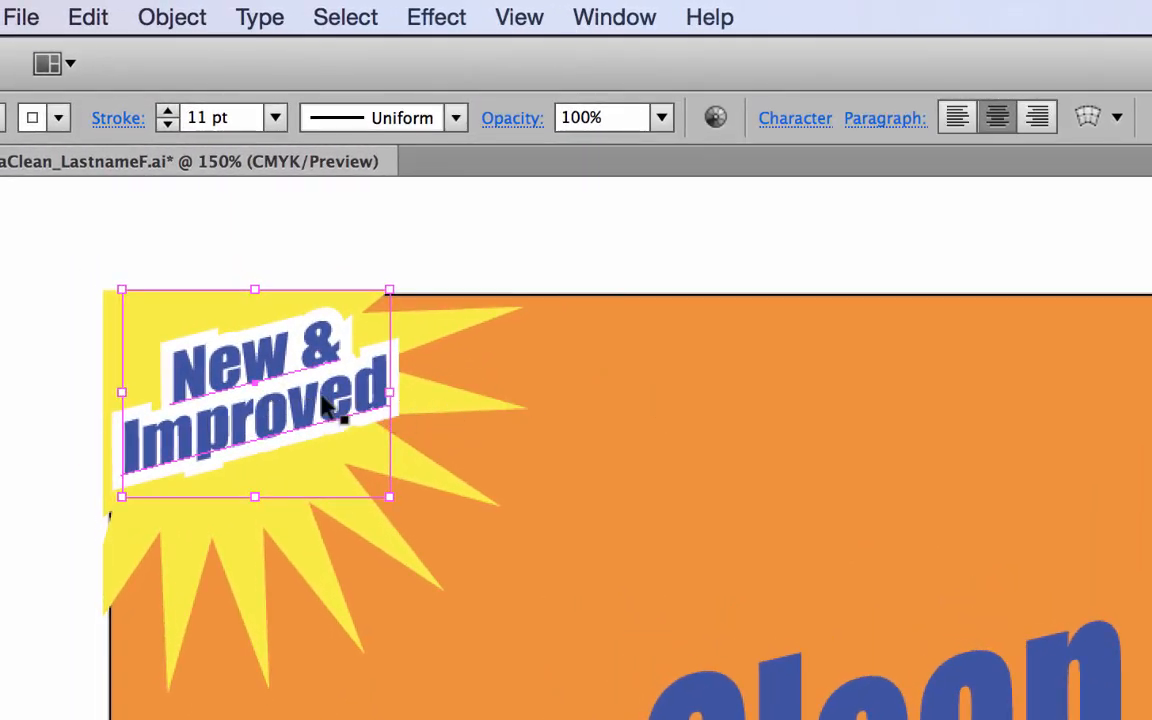
key(Down)
key(Down)
key(Down)
key(Down)
key(Down)
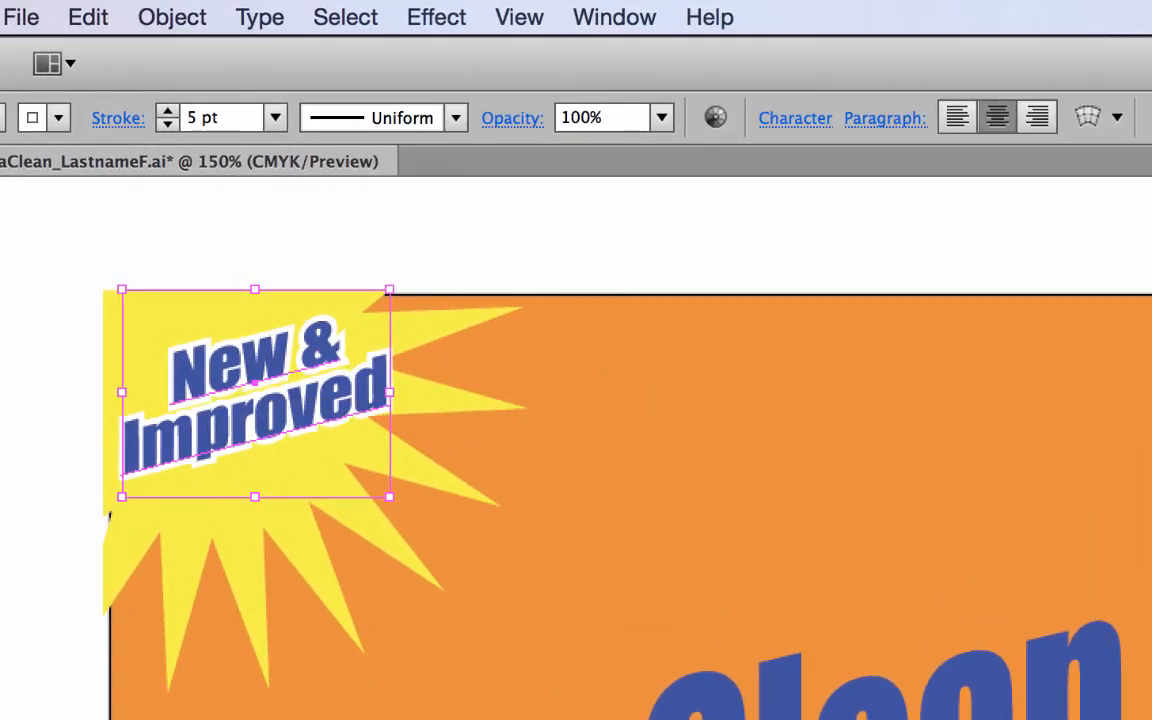
key(Up)
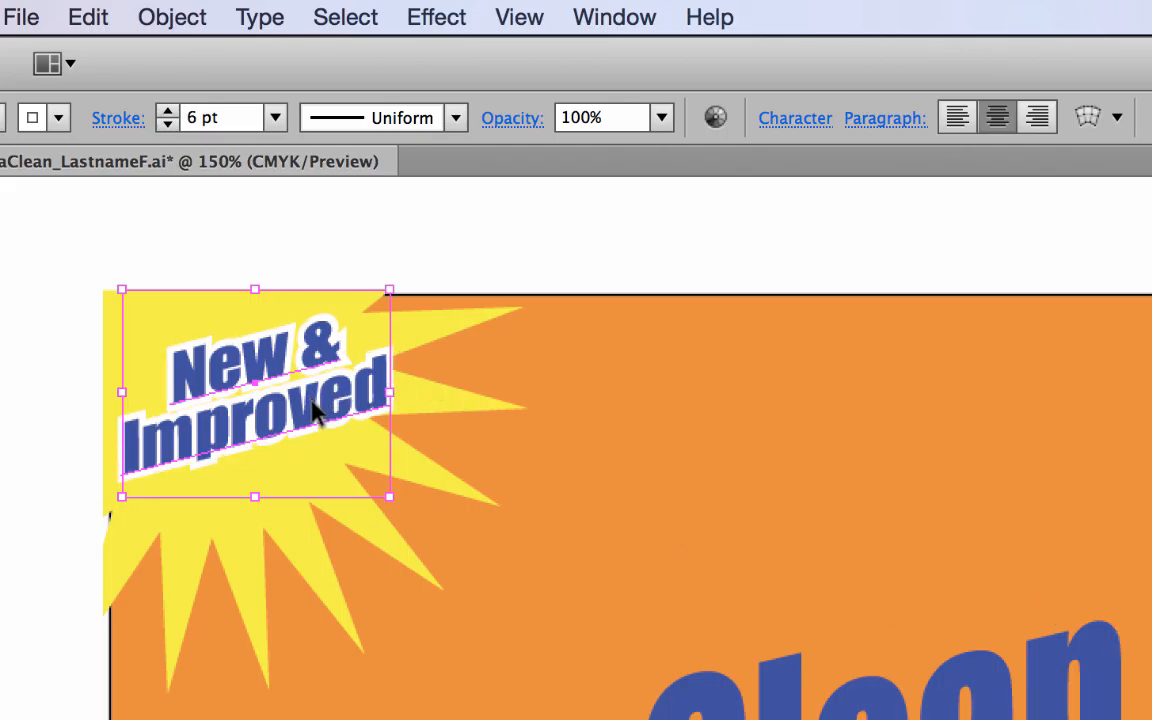
Step: Move the "New & Improved" text slightly downward within the starburst and deselect it
click(571, 278)
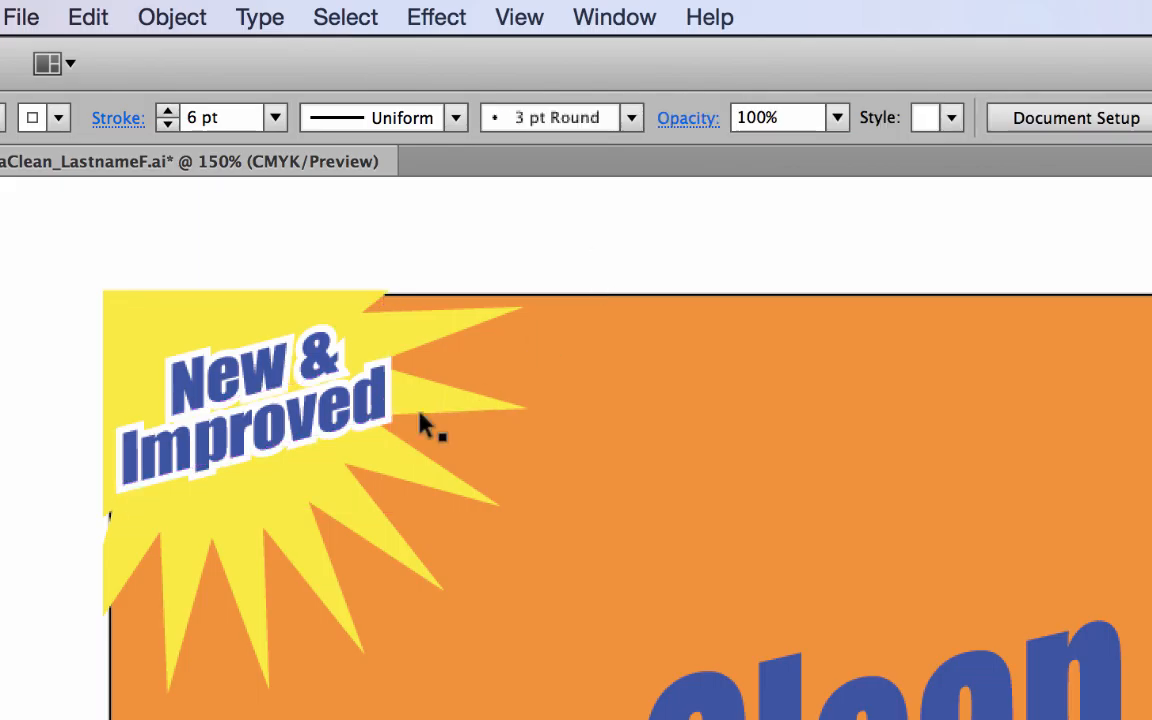
mouse_move(314, 416)
mouse_down()
mouse_move(303, 427)
mouse_move(311, 437)
mouse_move(318, 428)
mouse_up()
click(790, 404)
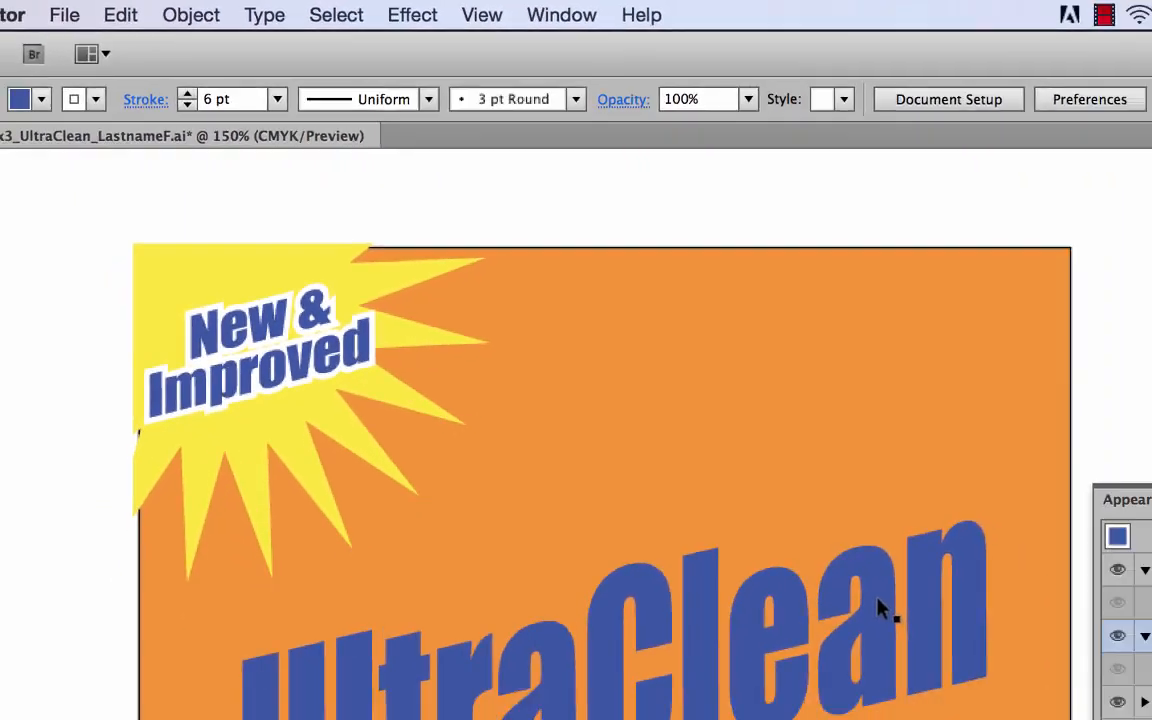
Step: Examine the UltraClean text, the lower part of the label and the document's layer list
click(990, 715)
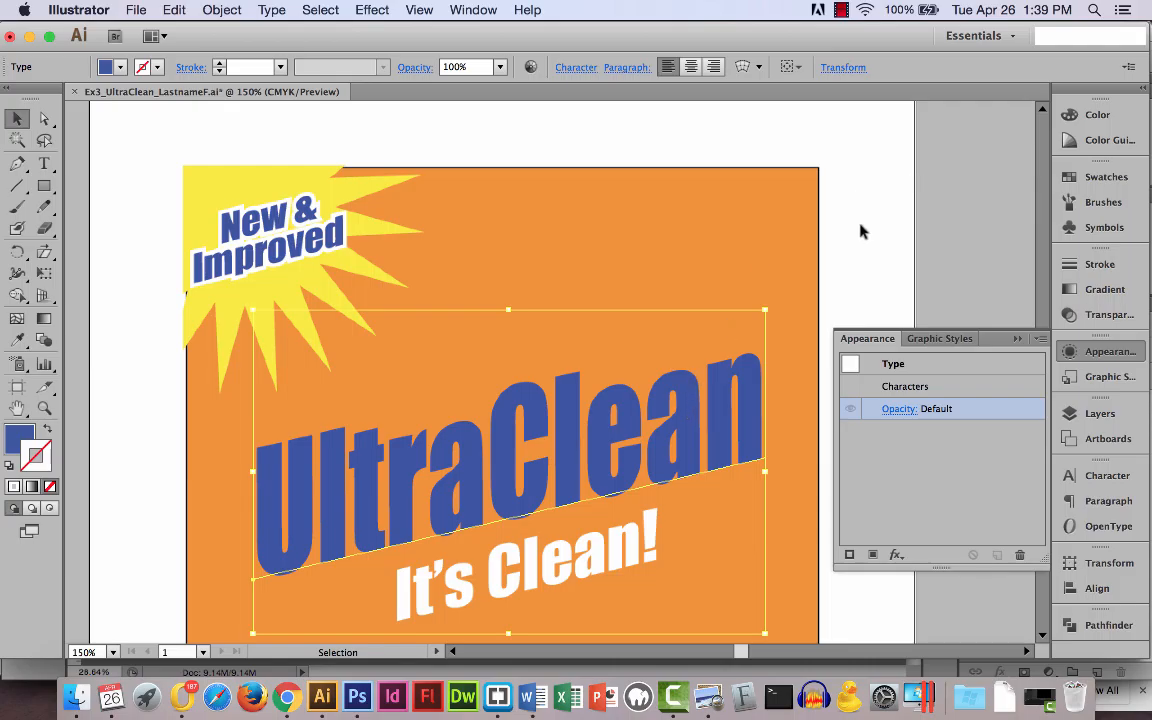
scroll(860, 231, down, 5)
scroll(859, 237, up, 10)
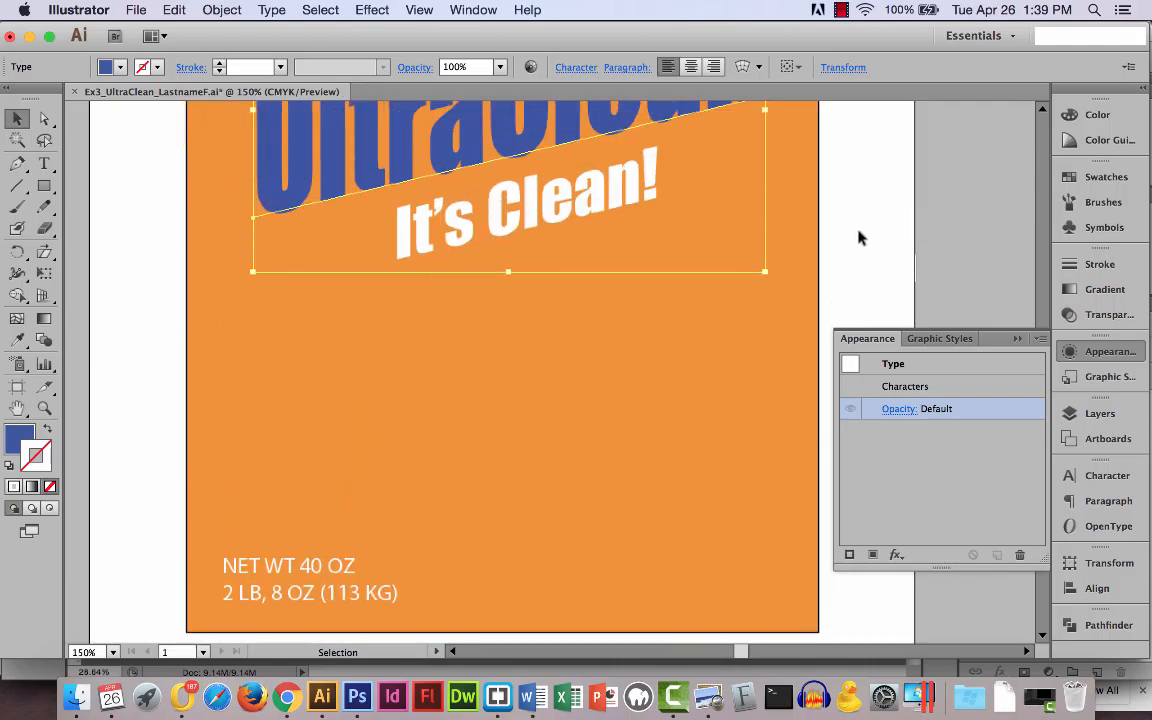
click(1111, 416)
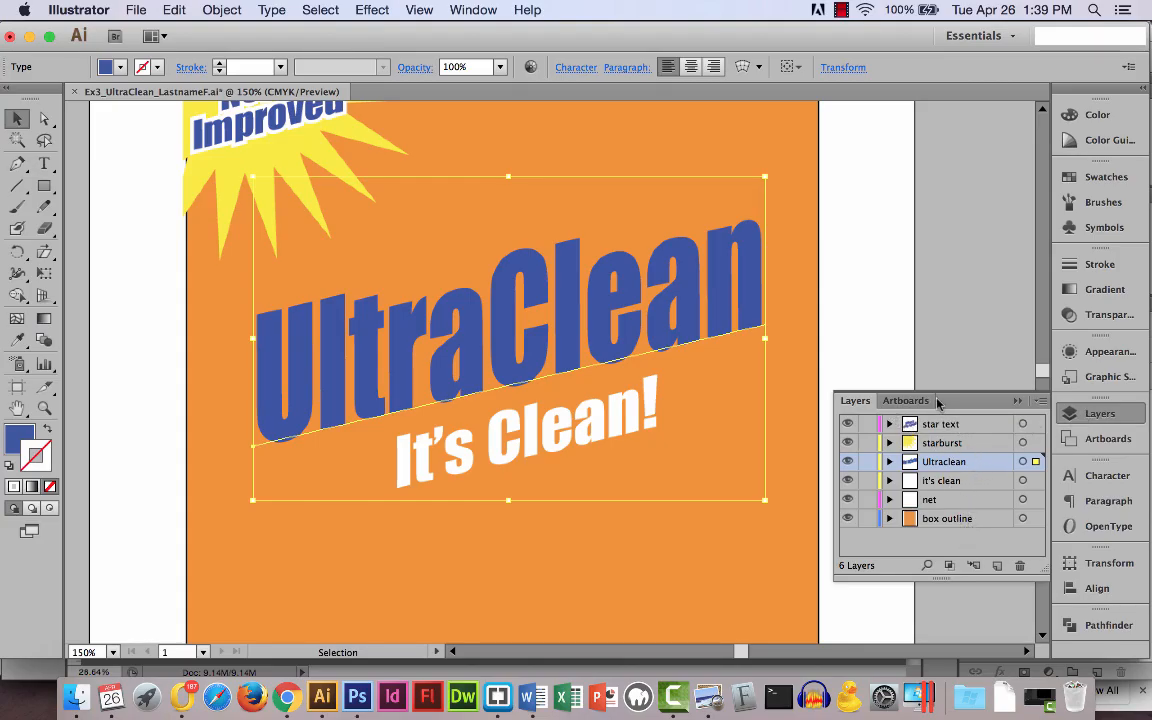
click(845, 243)
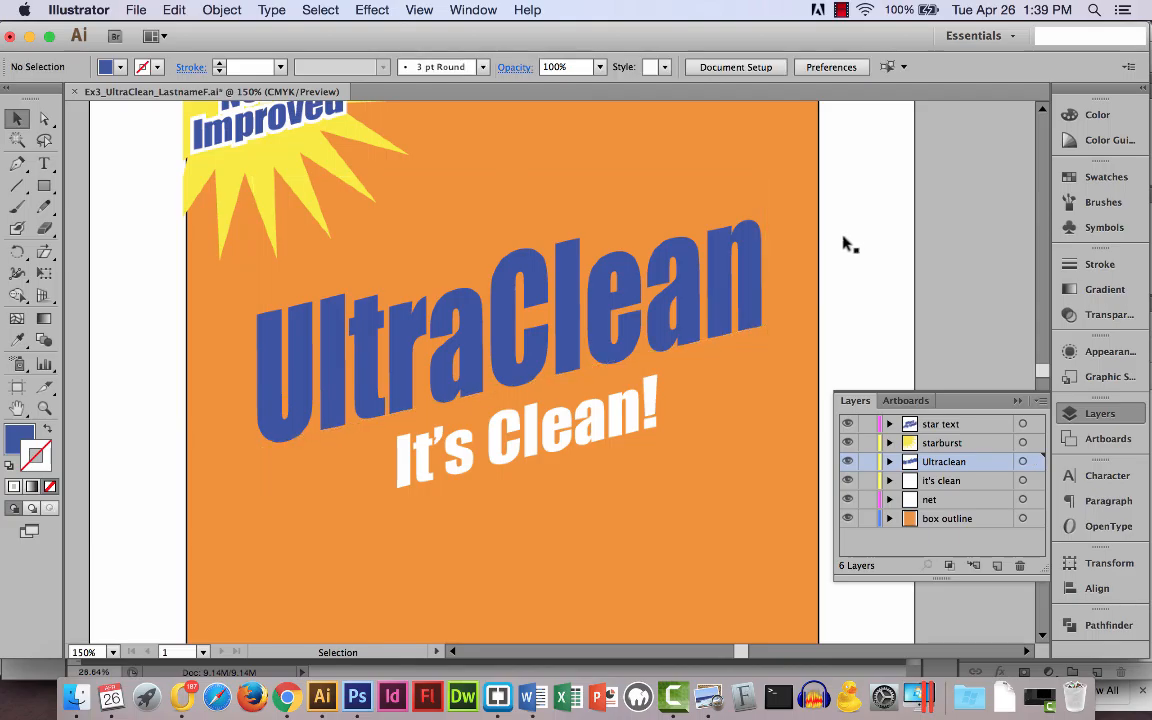
key(super+minus)
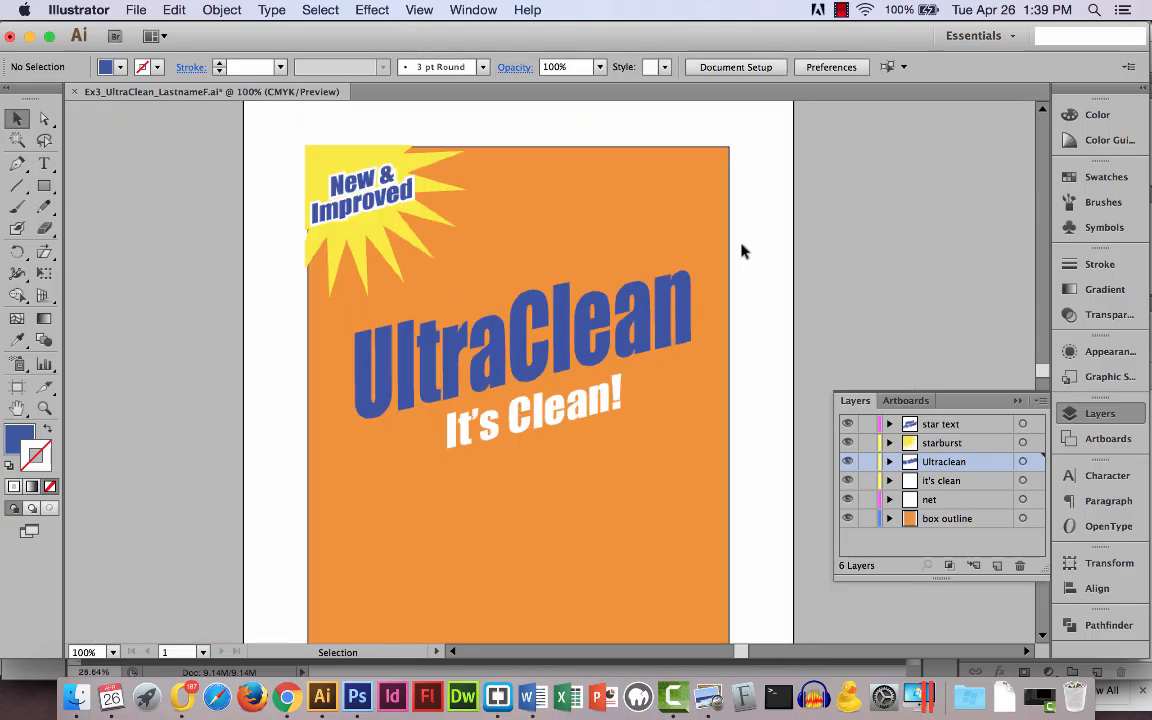
Step: Save the document as a new Illustrator file, replacing LastnameF in its name with the author's surname and initial followed by 2
click(137, 10)
click(155, 163)
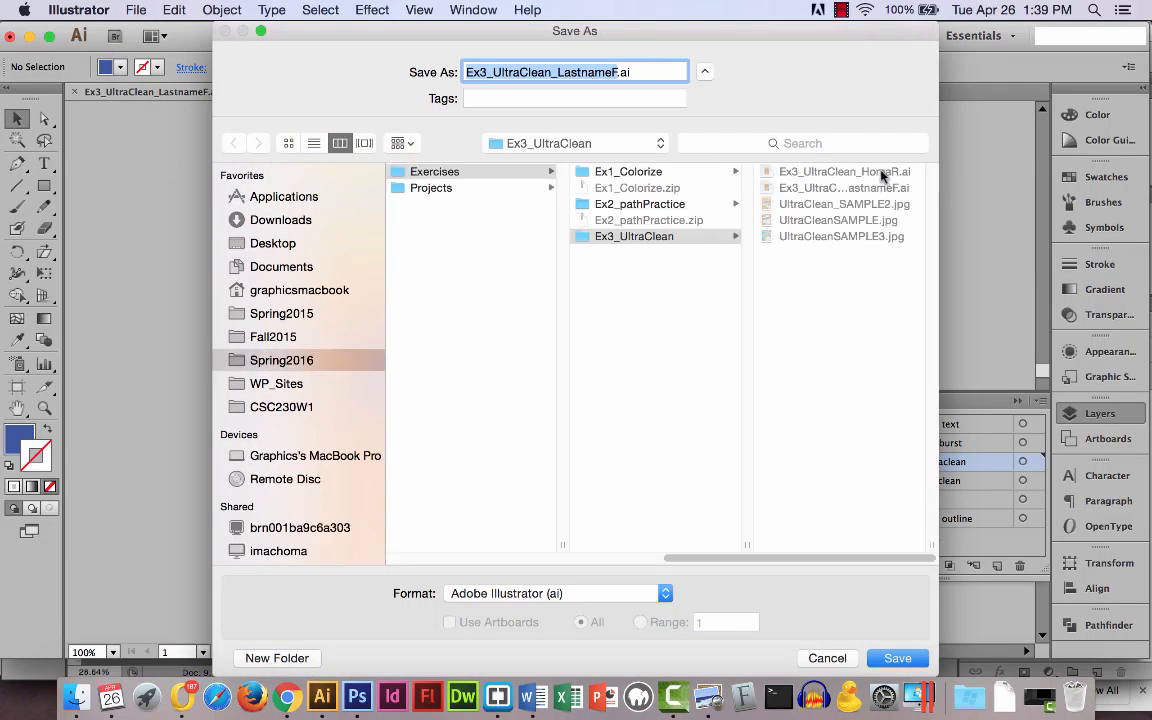
click(558, 72)
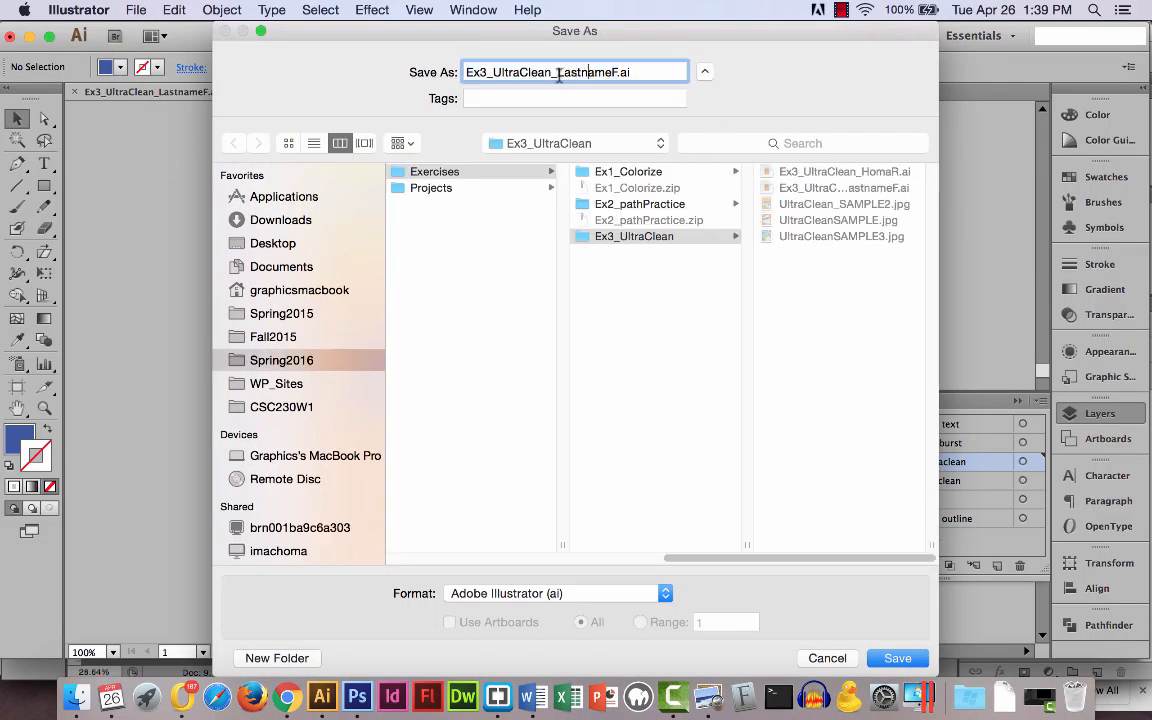
drag(557, 72, 611, 70)
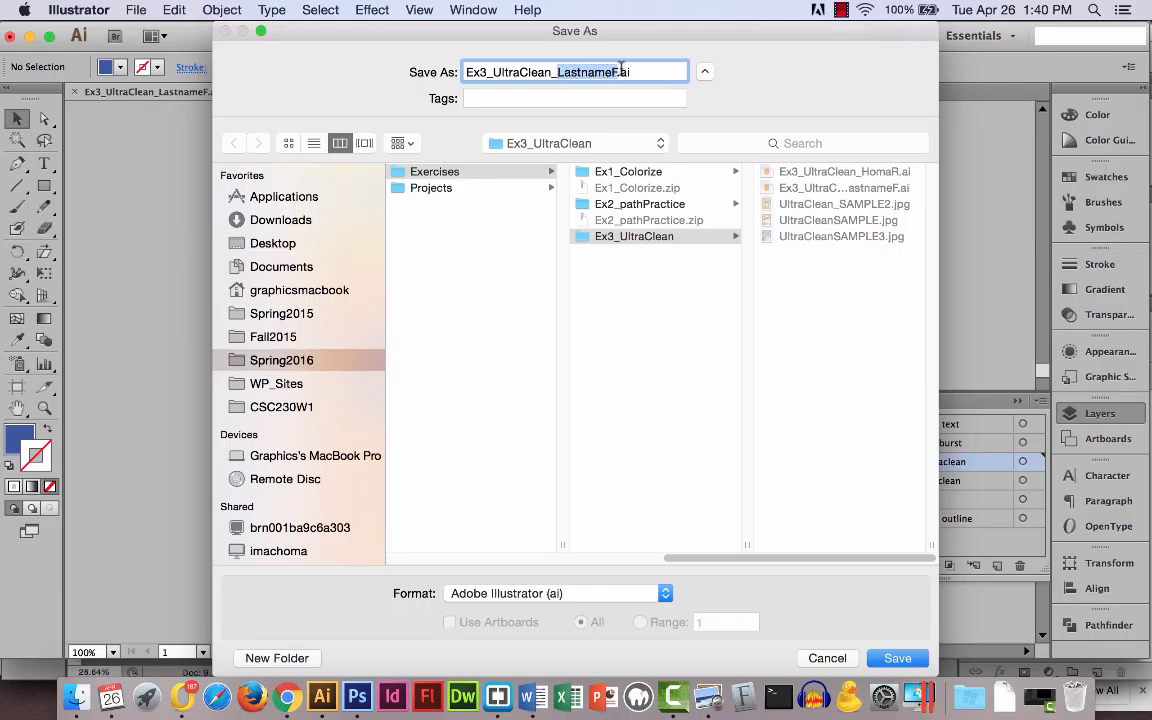
text(HomaR)
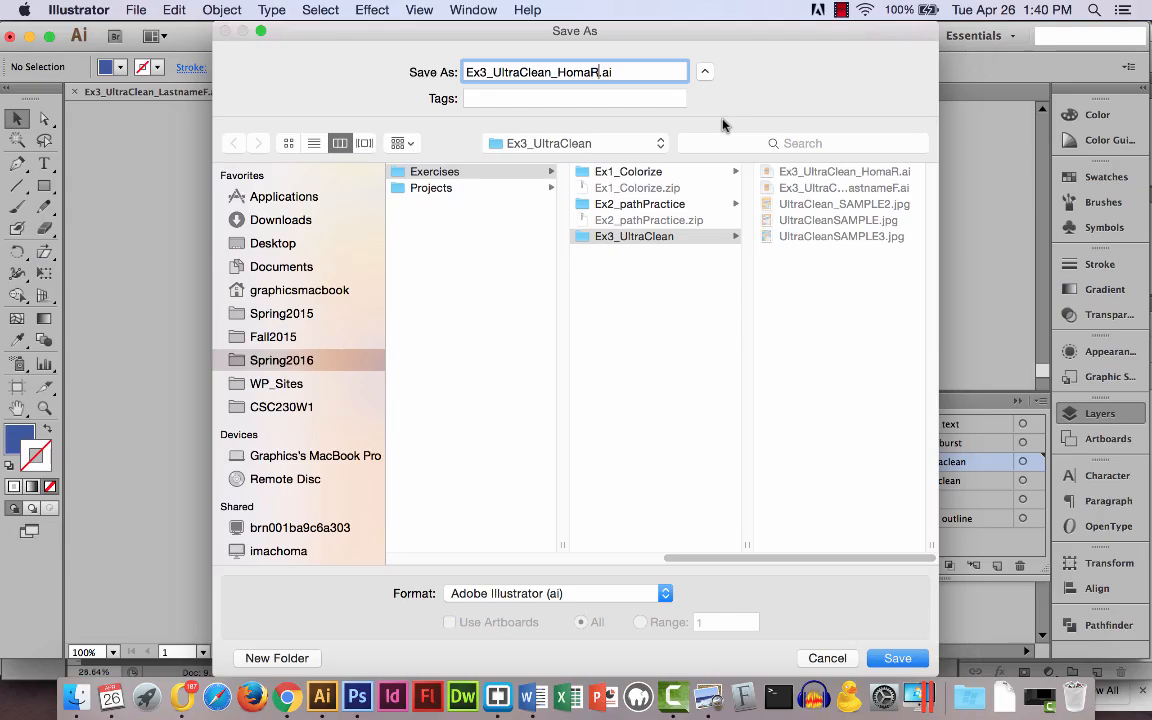
text(2)
click(897, 658)
click(752, 620)
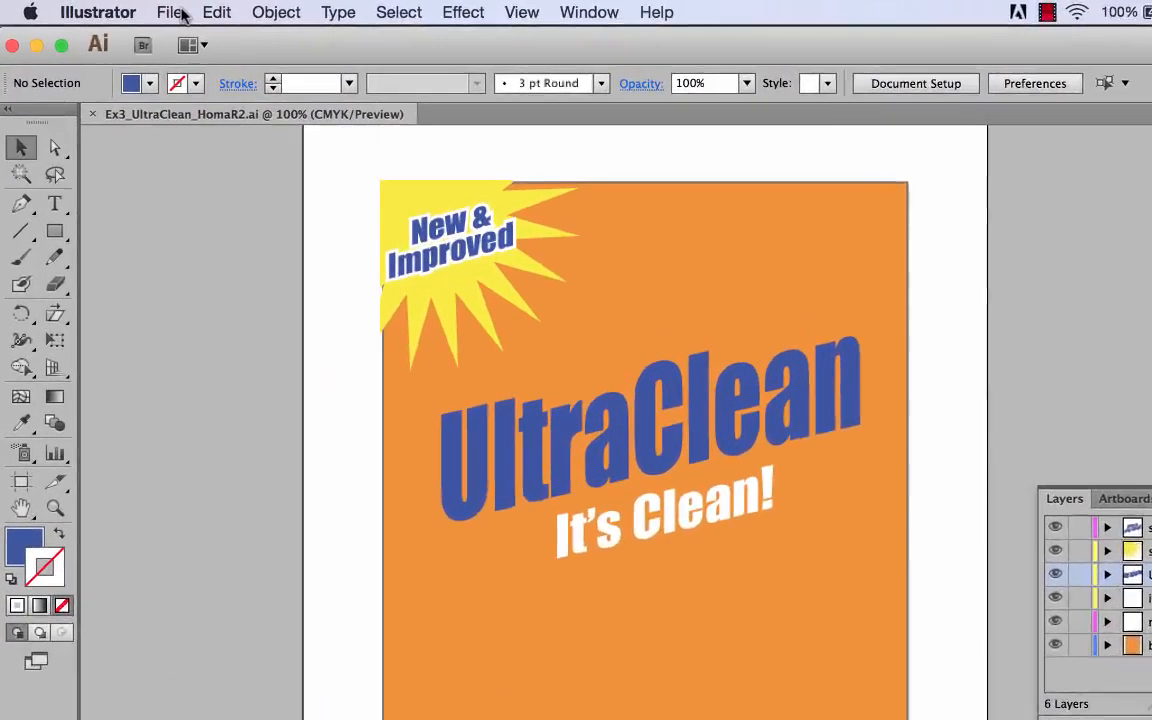
Step: Export the label in Photoshop (psd) format to the Ex3_UltraClean folder, keeping the document's file name
click(138, 10)
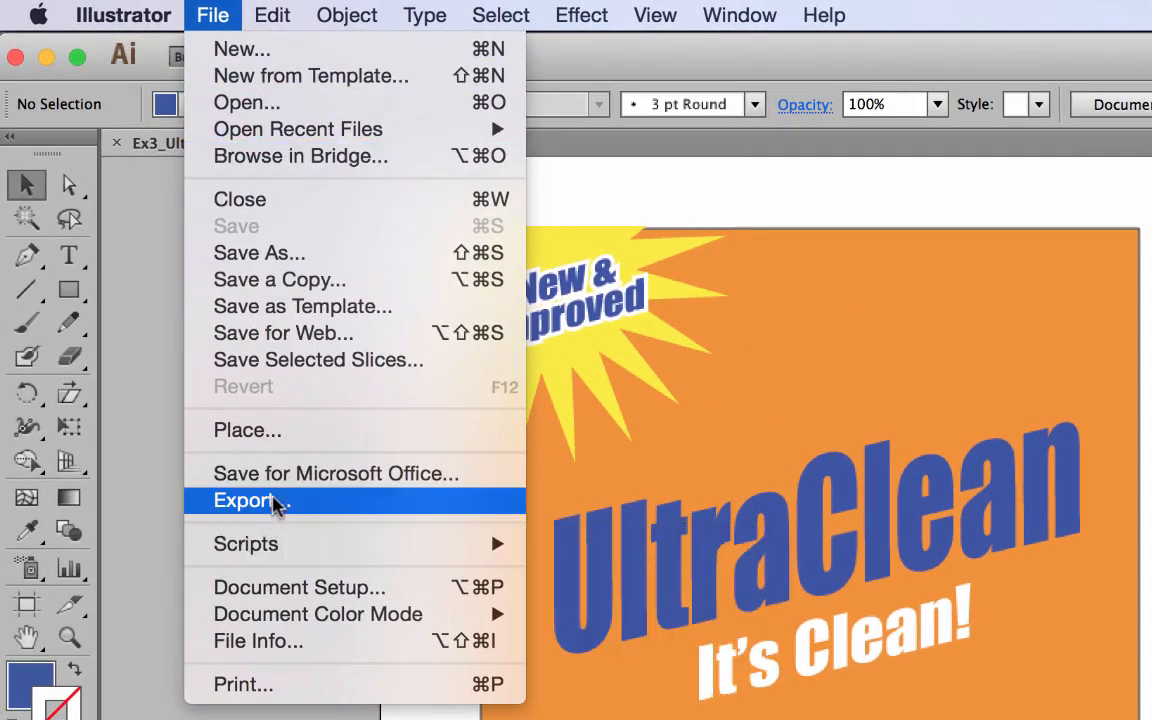
click(275, 501)
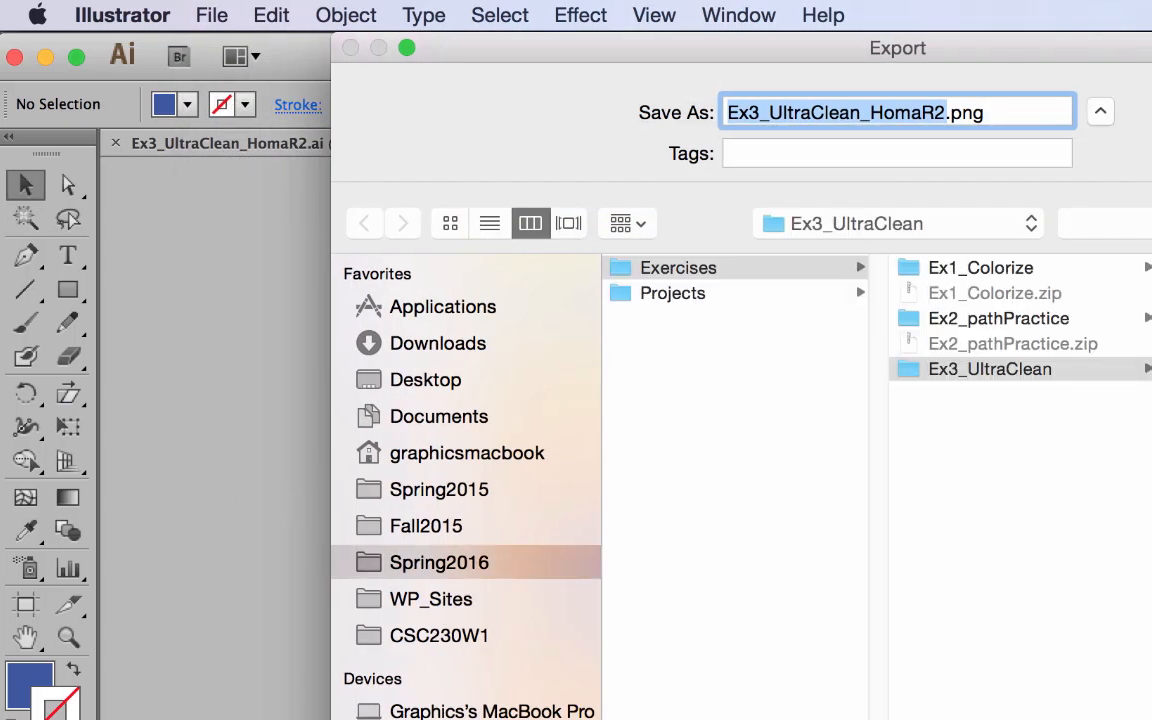
click(674, 712)
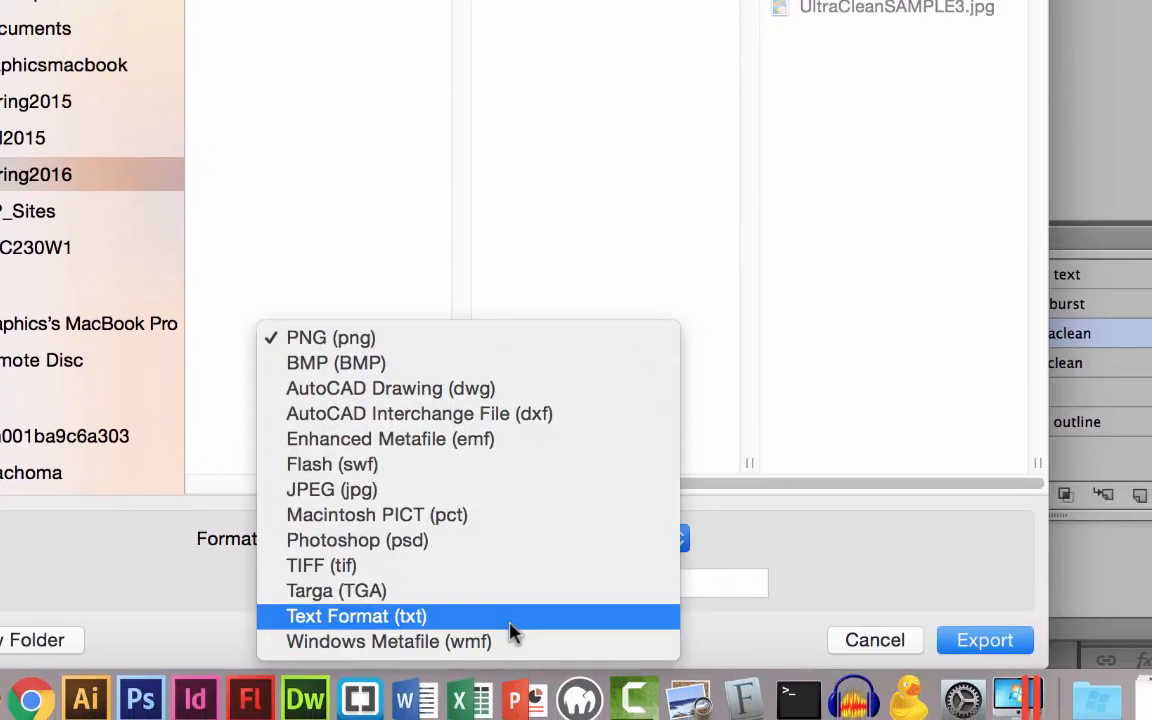
click(507, 543)
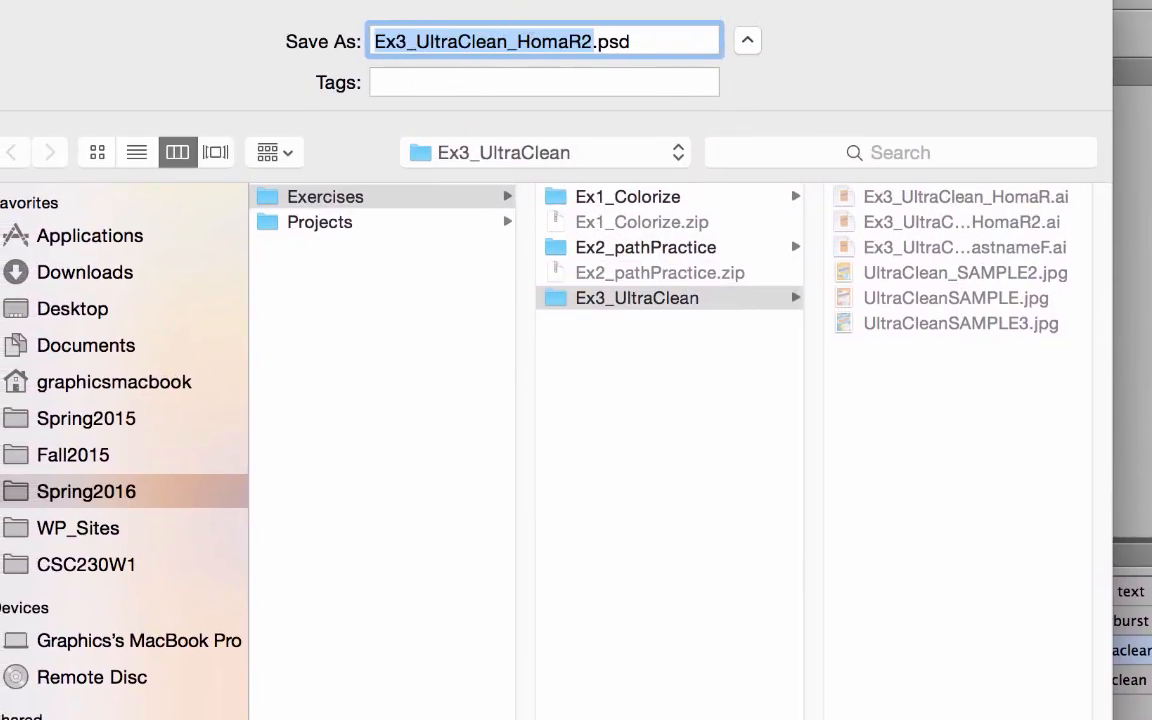
key(Return)
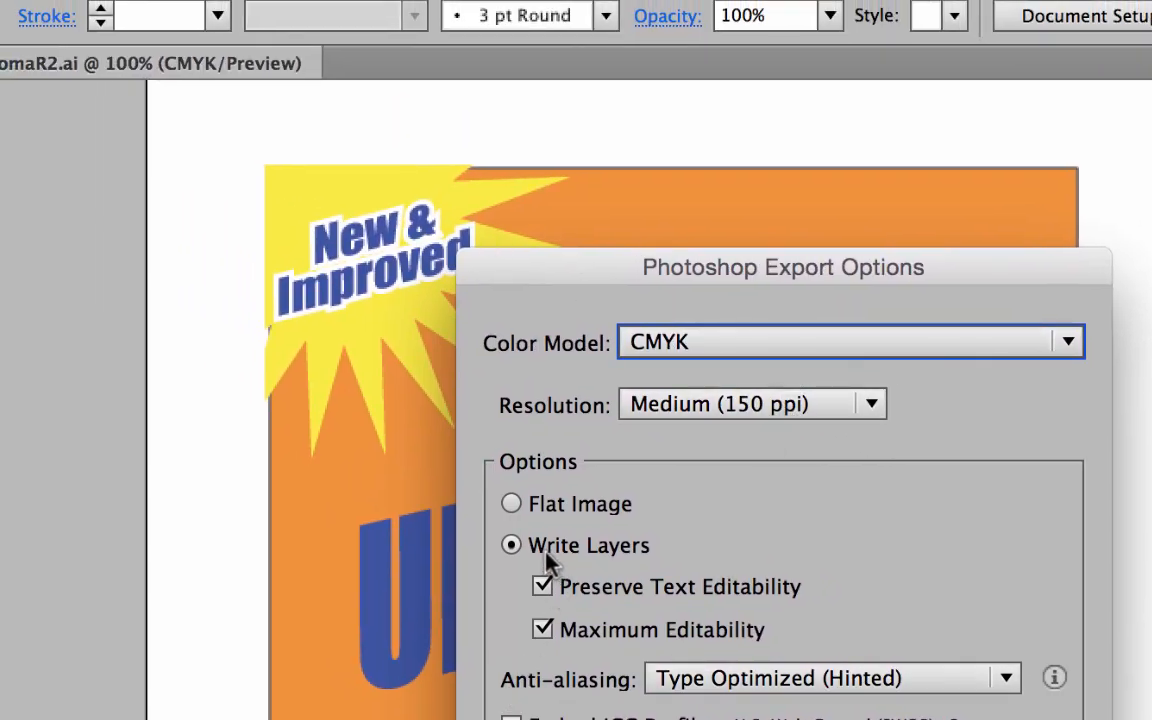
Step: Try the RGB color model in the Photoshop export options and restore CMYK
click(893, 345)
click(892, 381)
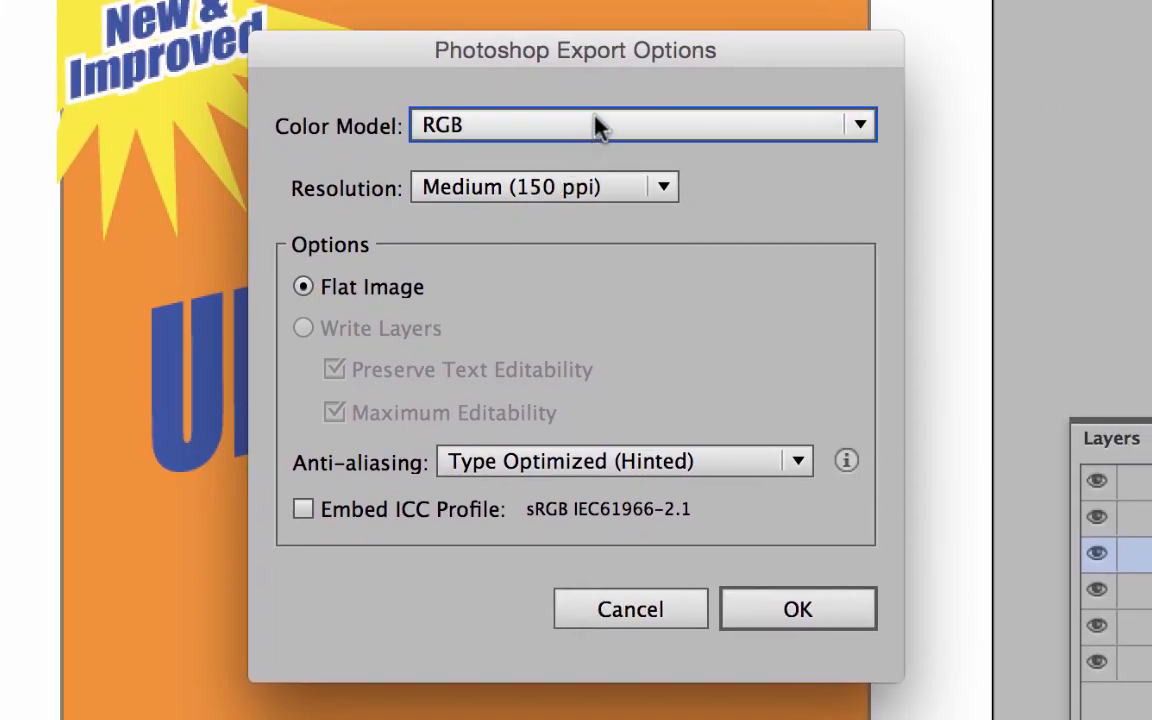
click(685, 216)
click(685, 254)
click(588, 153)
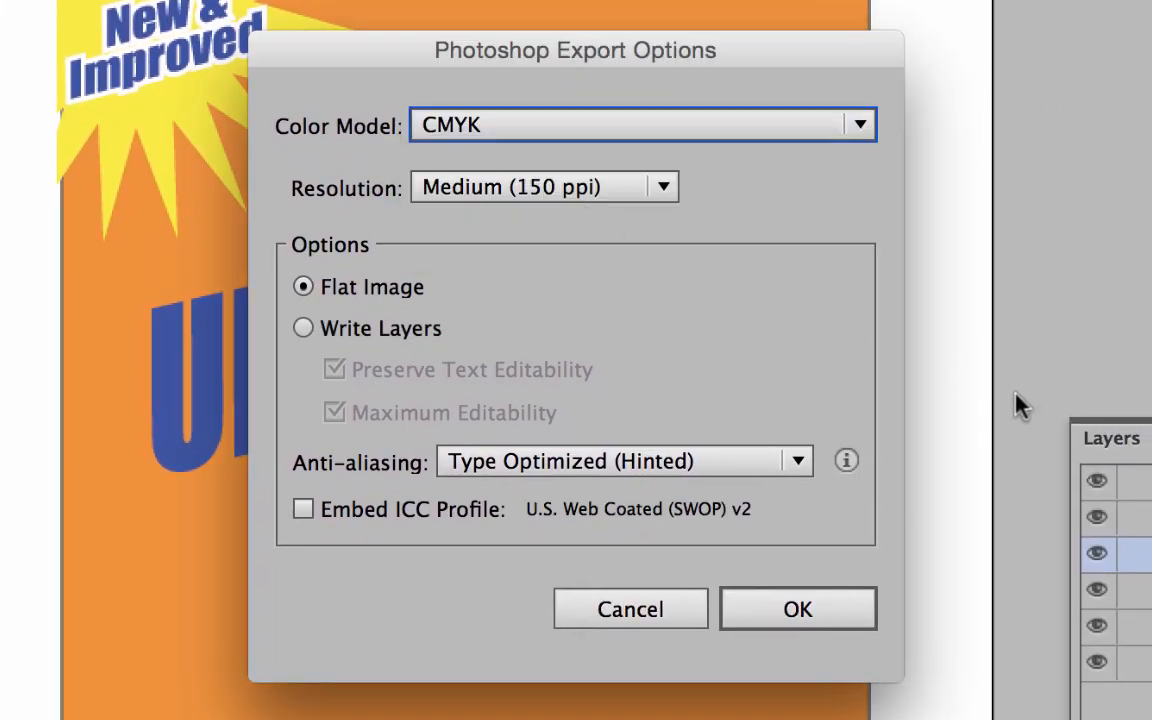
Step: Set the Photoshop export resolution to a custom value of 200 ppi
click(615, 192)
click(584, 349)
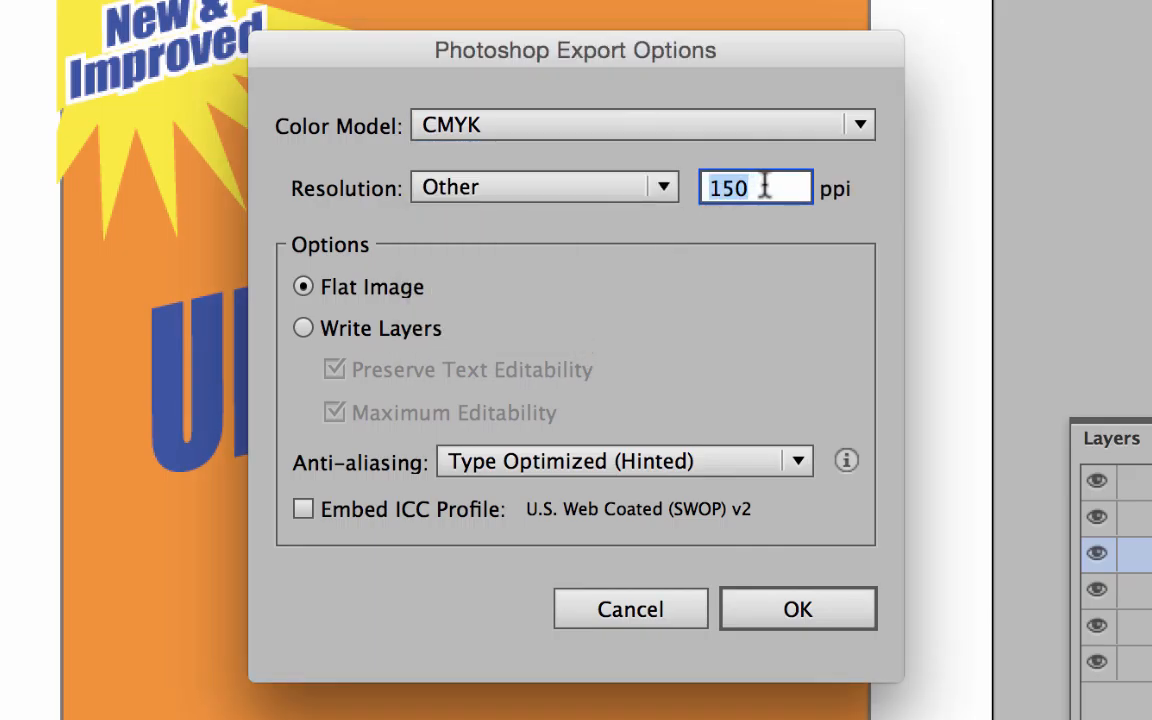
text(200)
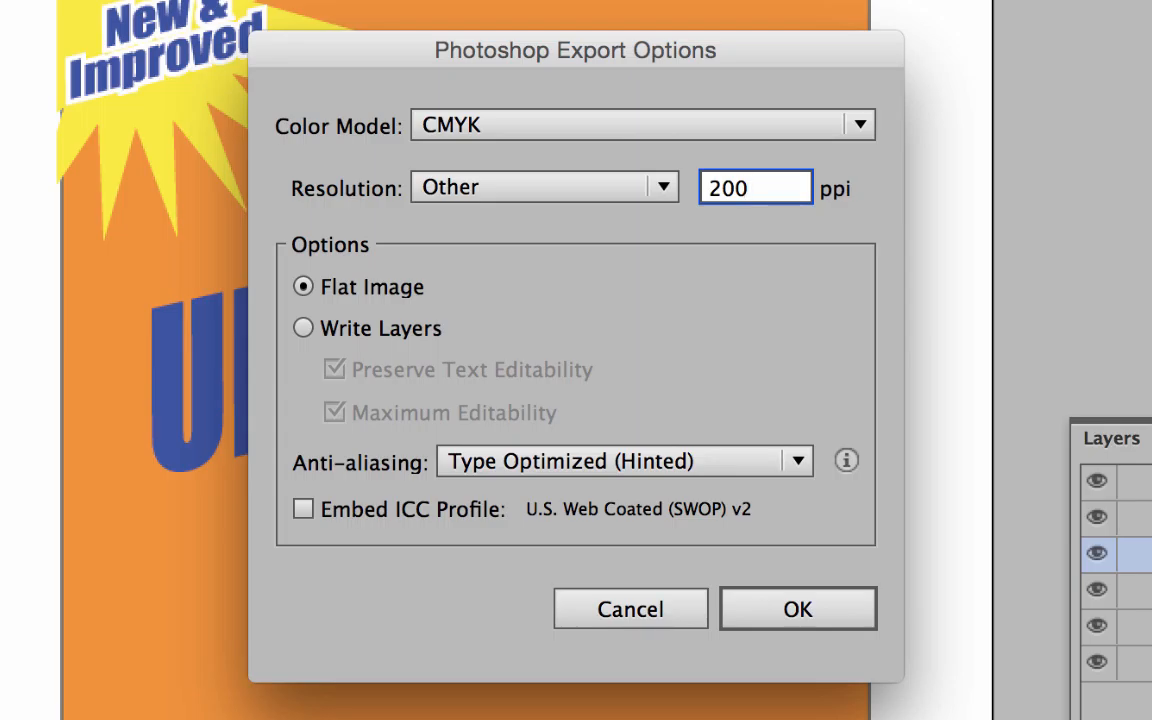
Step: Set the Photoshop export to write layers, with text editability preserved and maximum editability, and complete the export
click(304, 331)
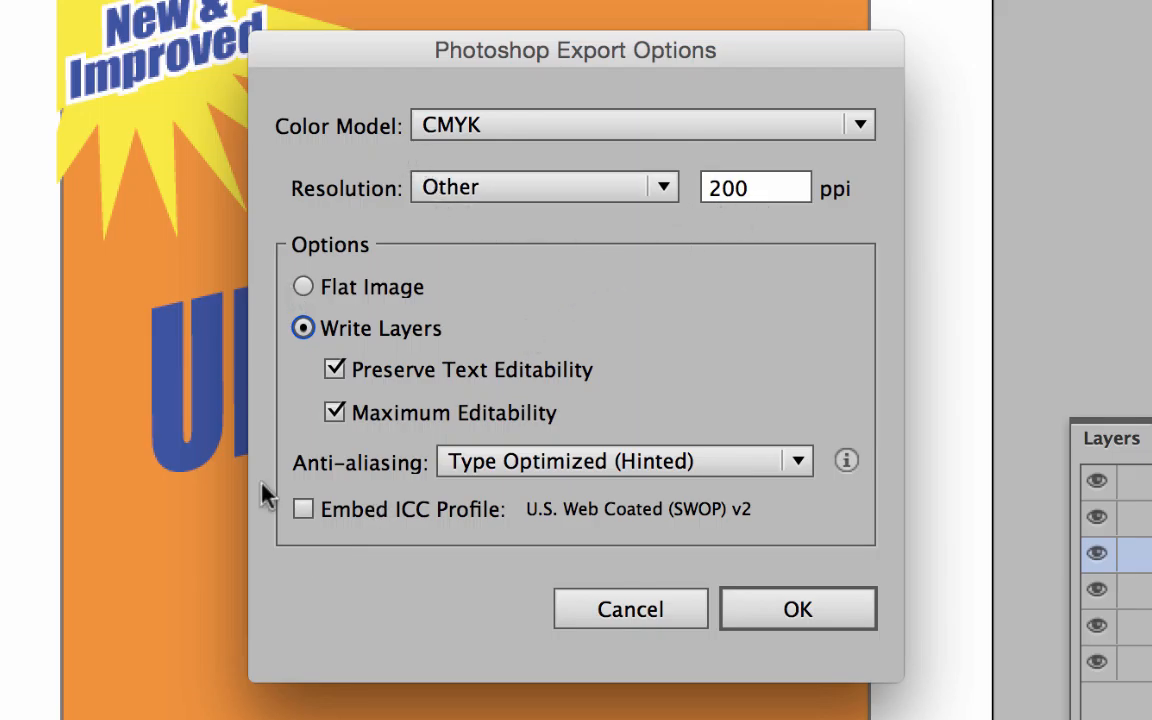
click(842, 610)
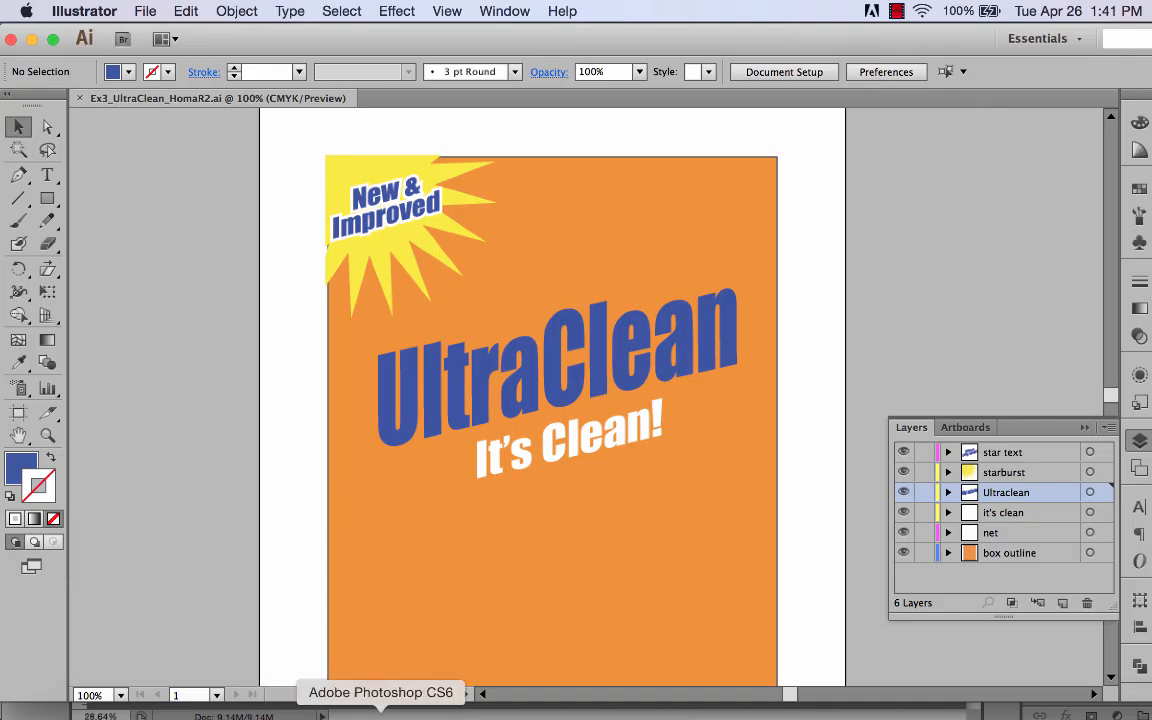
Step: Switch to Photoshop and open the exported label psd from the Spring2016 Exercises folder Ex3_UltraClean, accepting the missing fonts
click(381, 712)
click(152, 11)
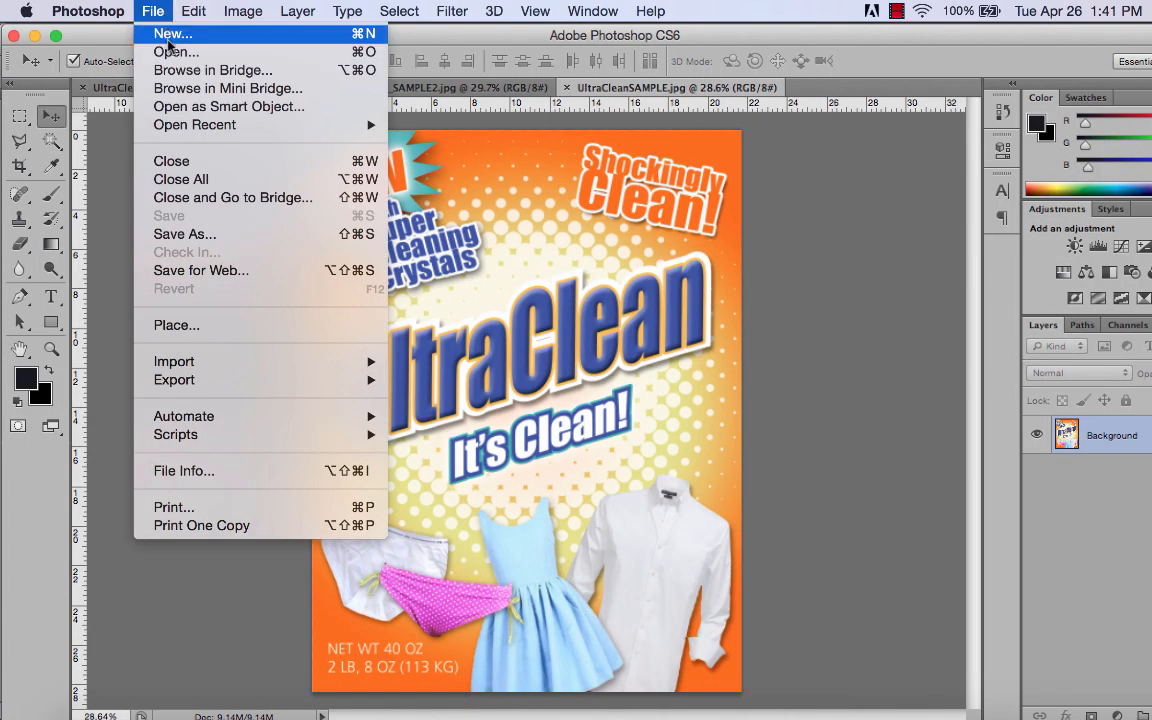
click(170, 51)
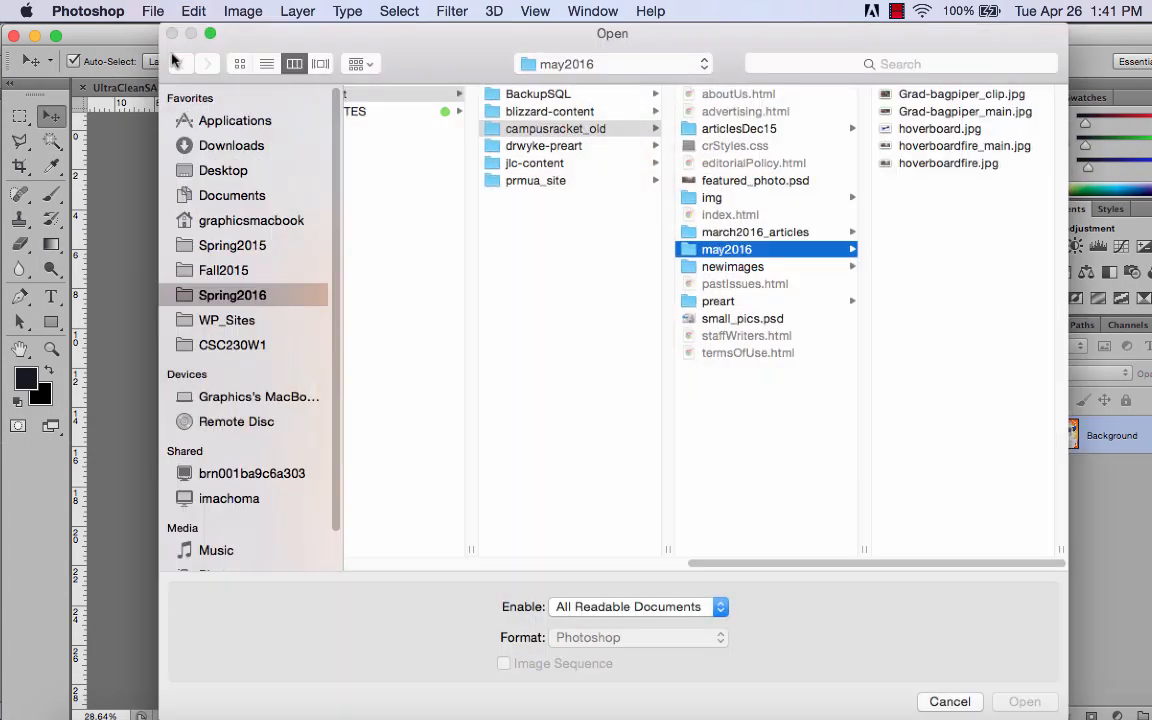
click(232, 295)
click(790, 94)
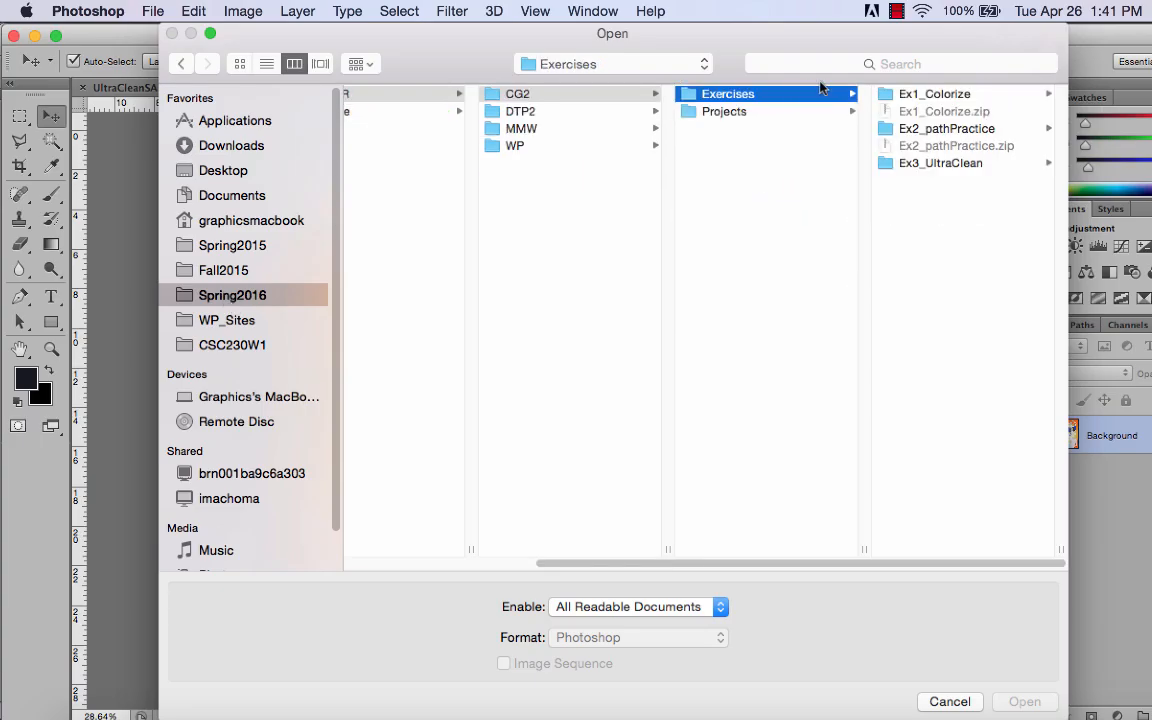
click(940, 165)
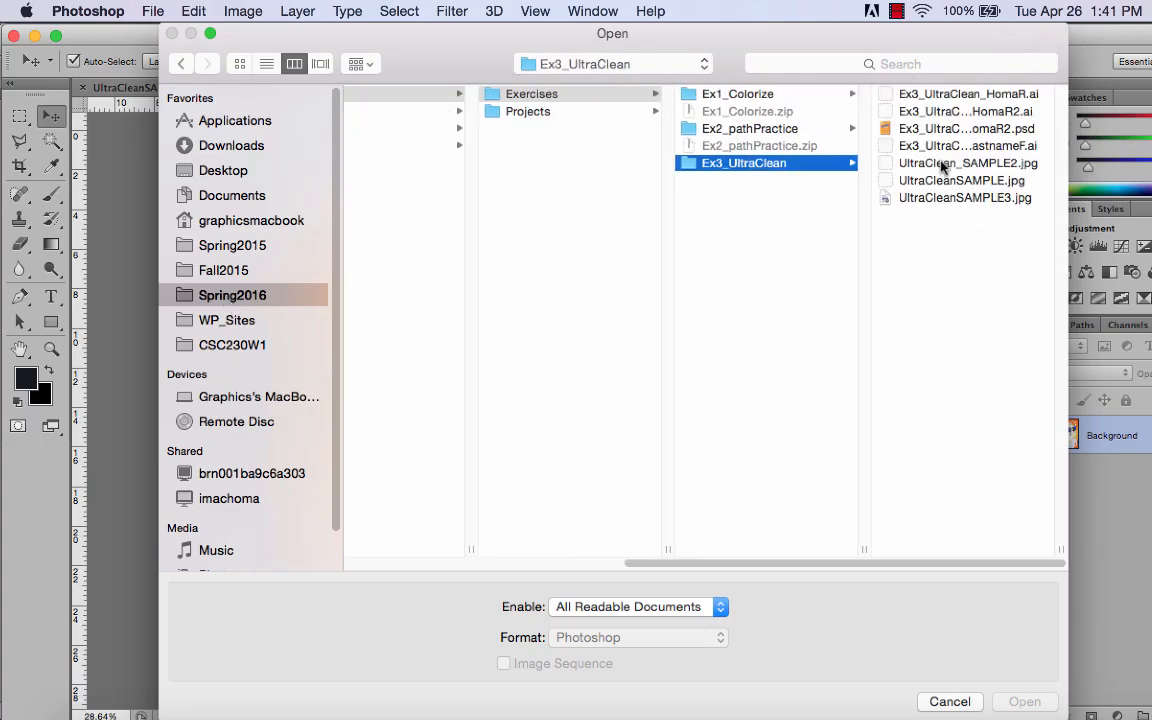
click(984, 128)
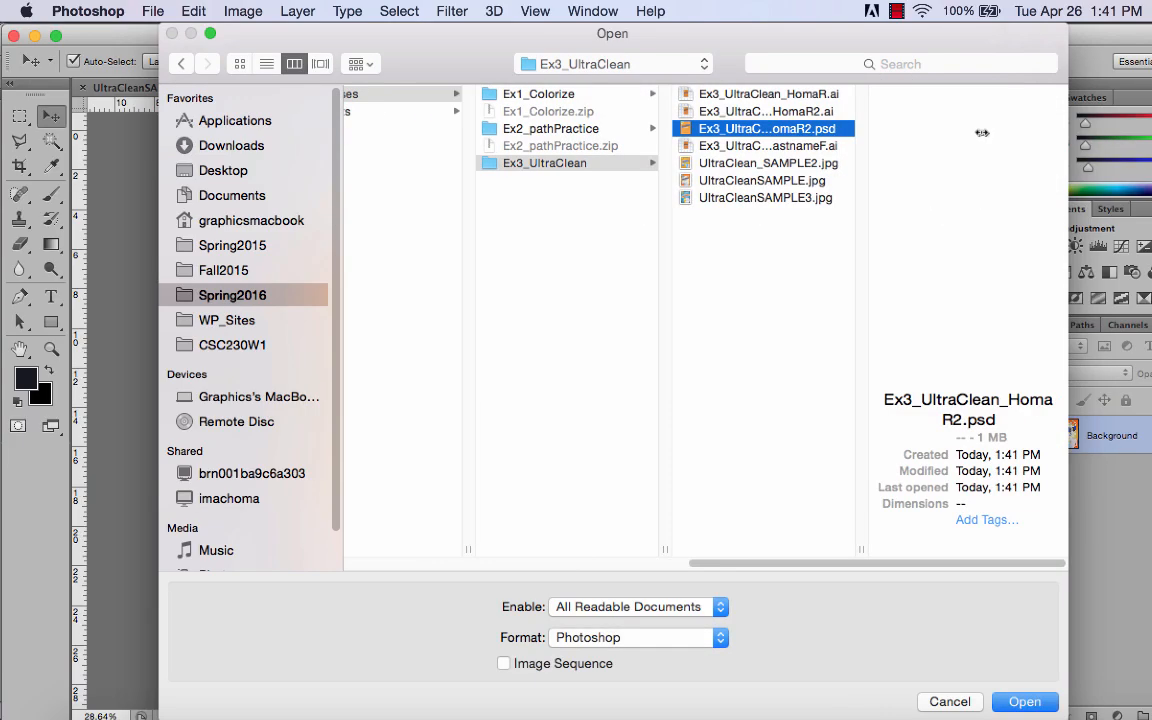
click(1020, 702)
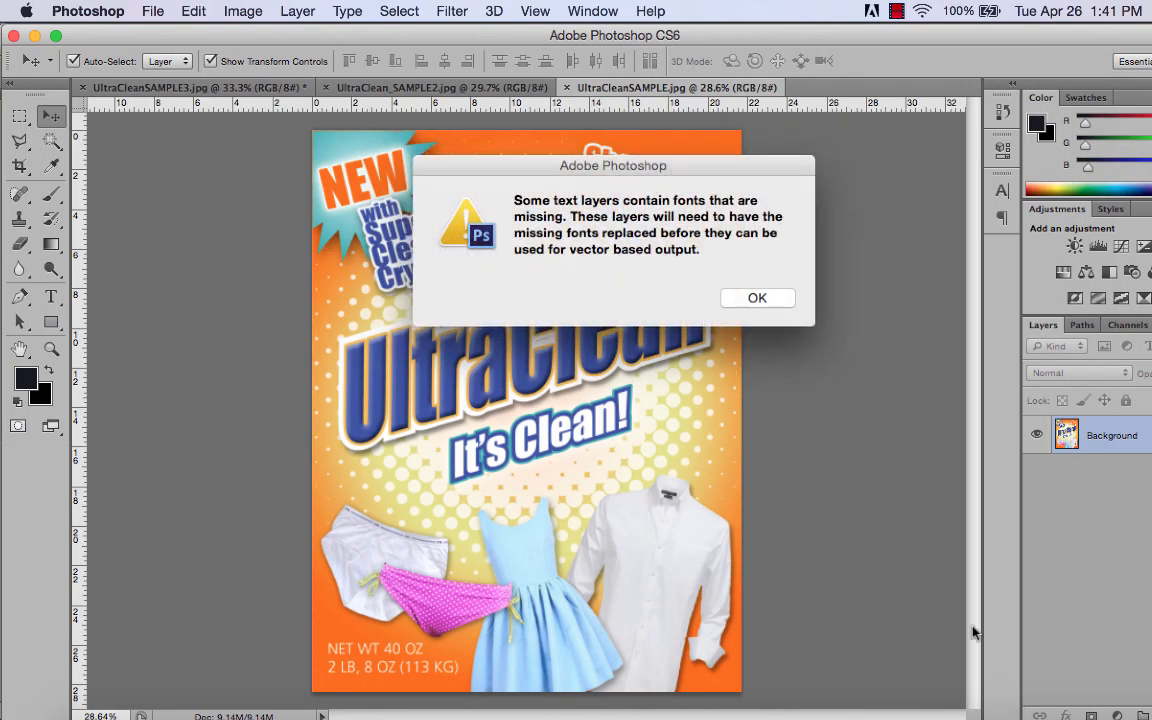
click(768, 298)
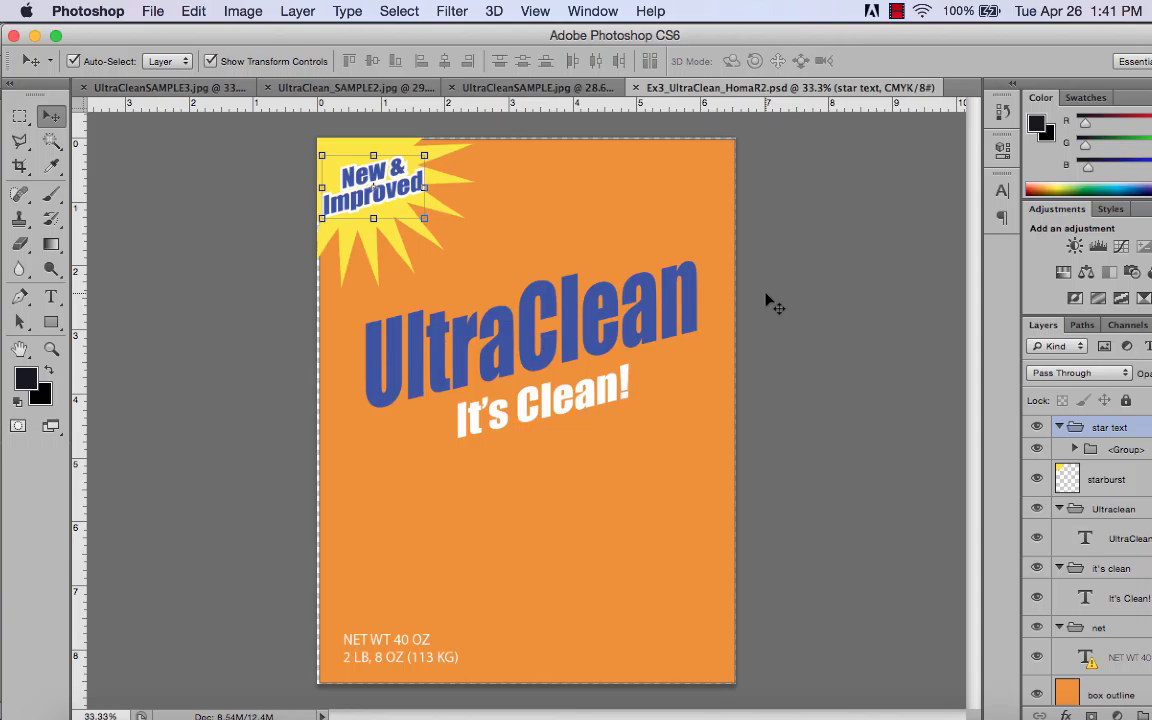